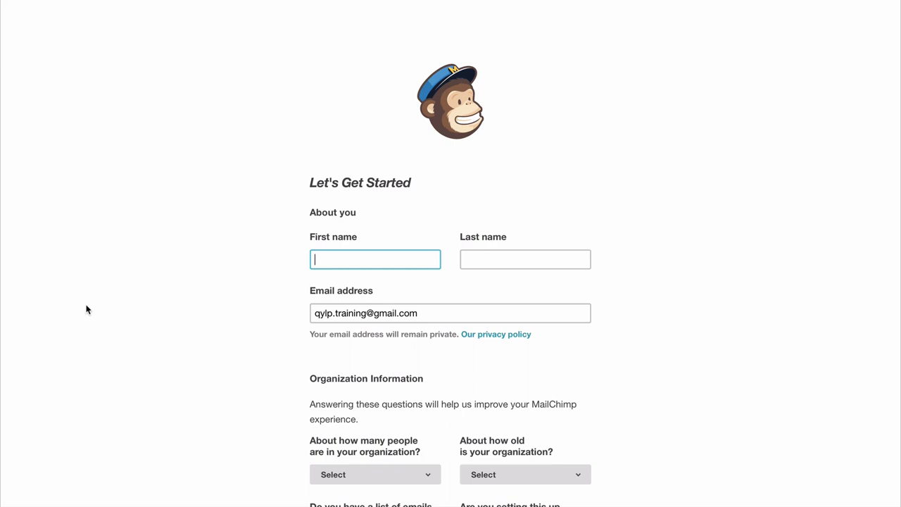
- Enter the user's first and last name in the profile form
key(Tab)
key(Tab)
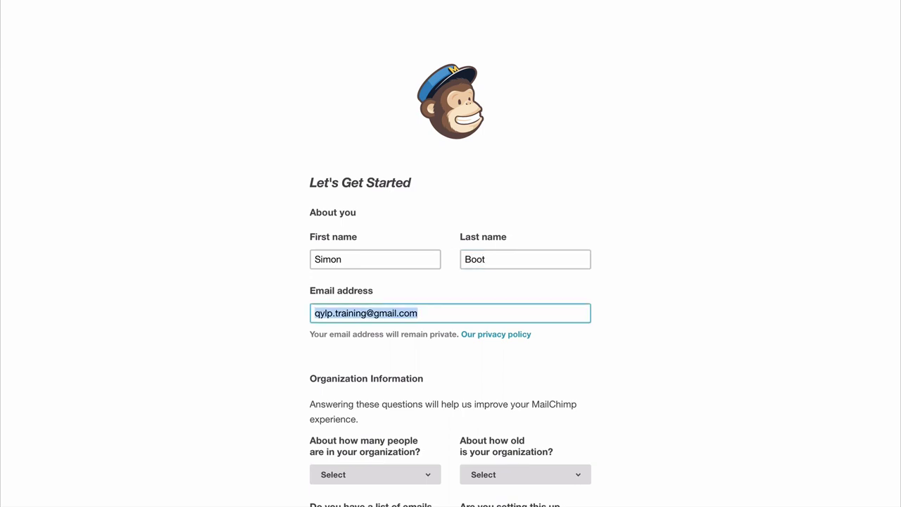
- Answer the organization questions: 1-5 people, < 1 year old, Yes to importing, No to client
scroll(521, 385, down, 5)
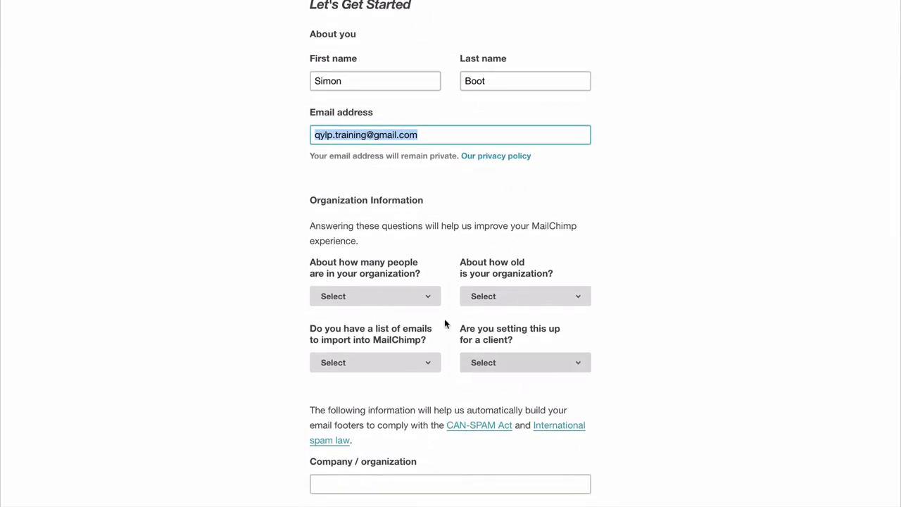
click(425, 303)
click(367, 314)
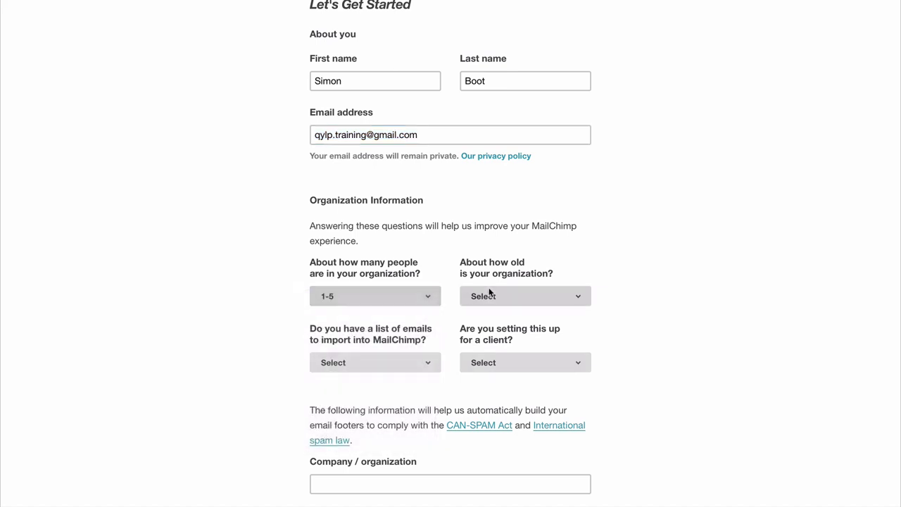
click(499, 290)
click(505, 314)
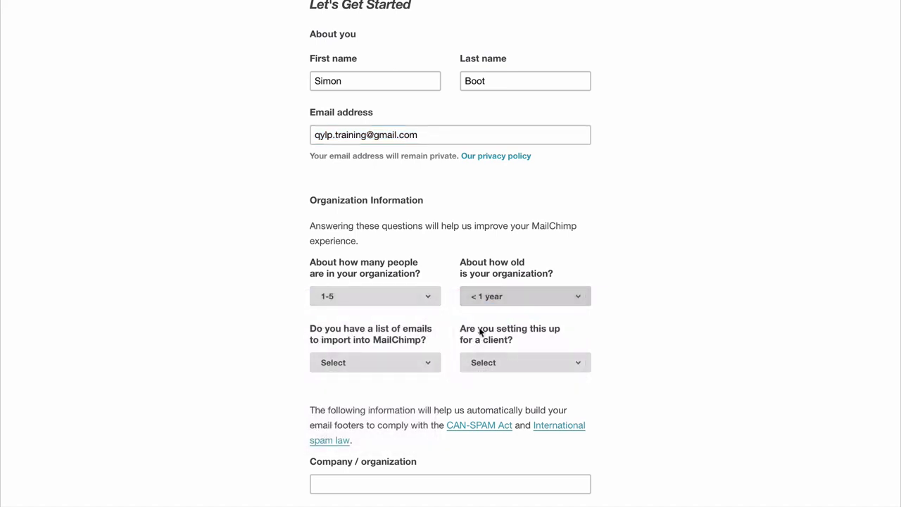
key(Tab)
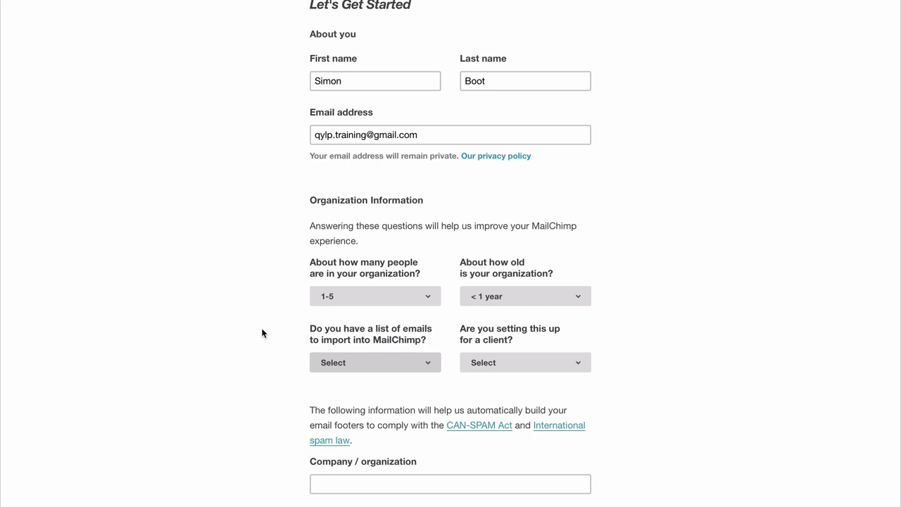
click(342, 366)
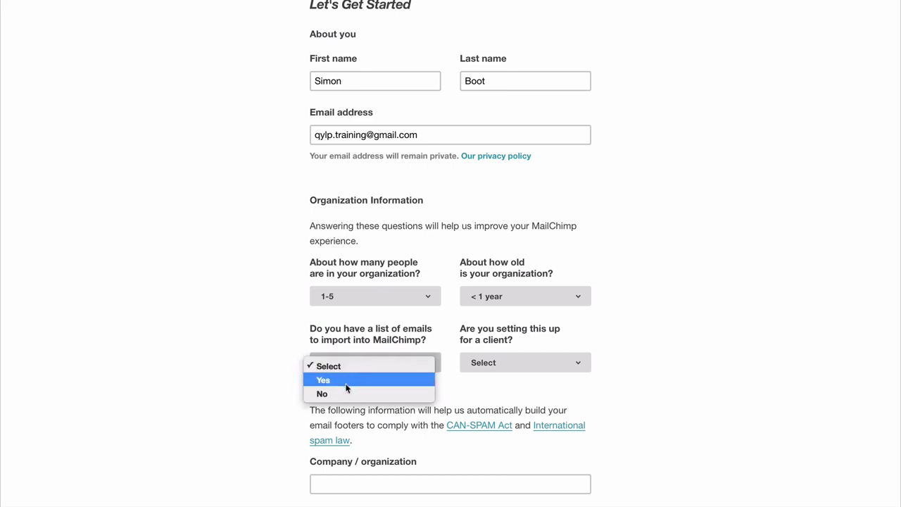
click(347, 381)
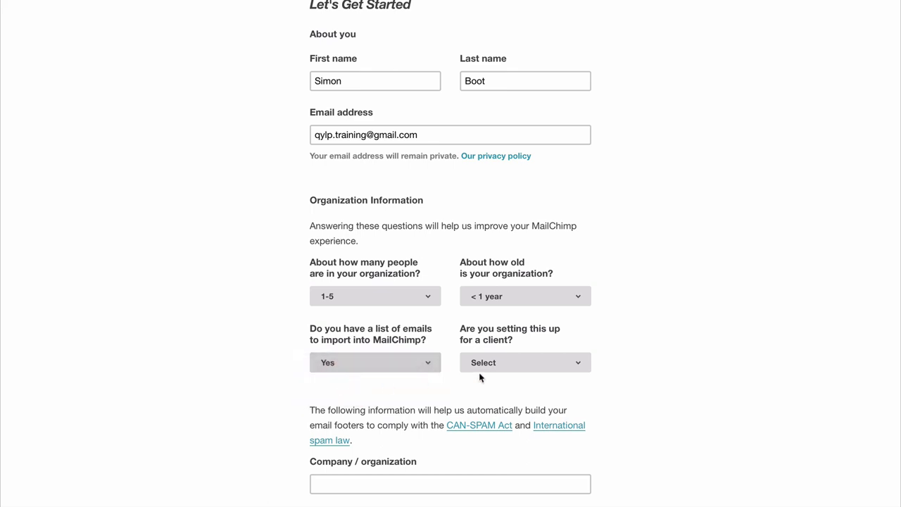
click(516, 362)
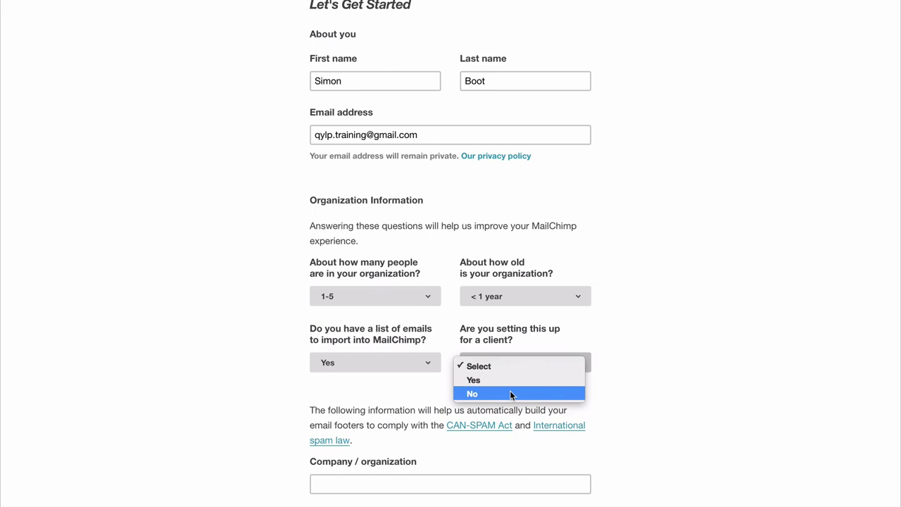
click(512, 394)
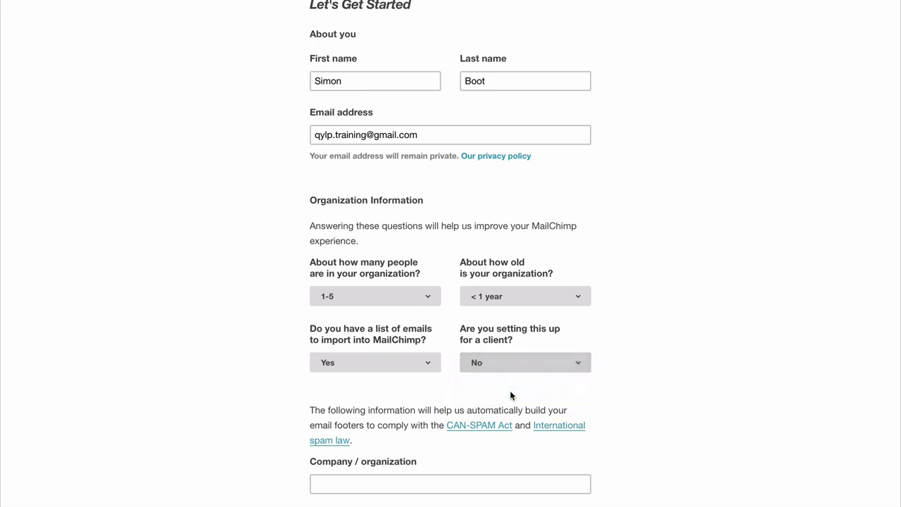
- Enter test.com as the website and choose United Kingdom as the country
scroll(740, 352, down, 6)
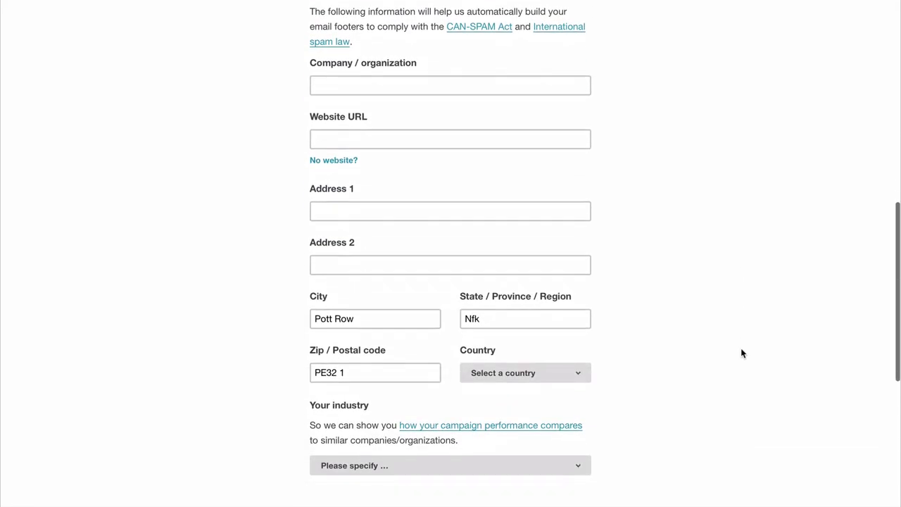
scroll(742, 353, up, 1)
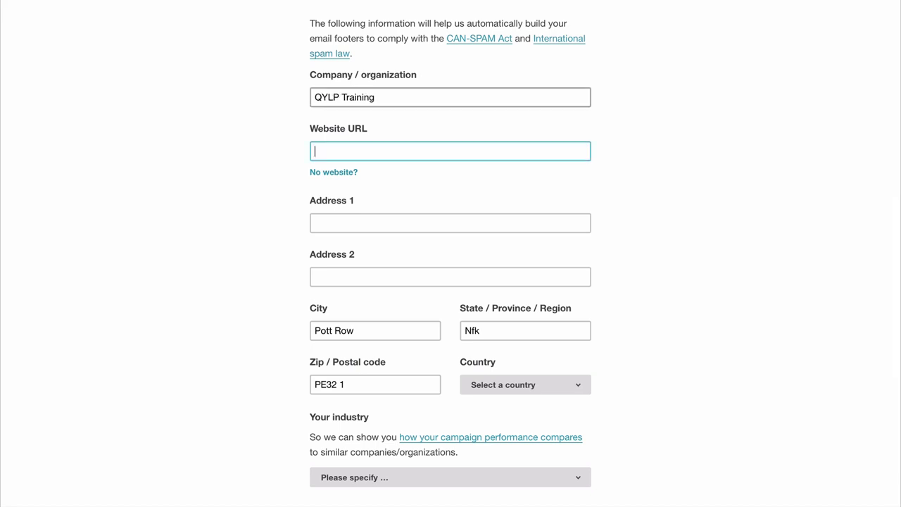
text(test.com)
key(Tab)
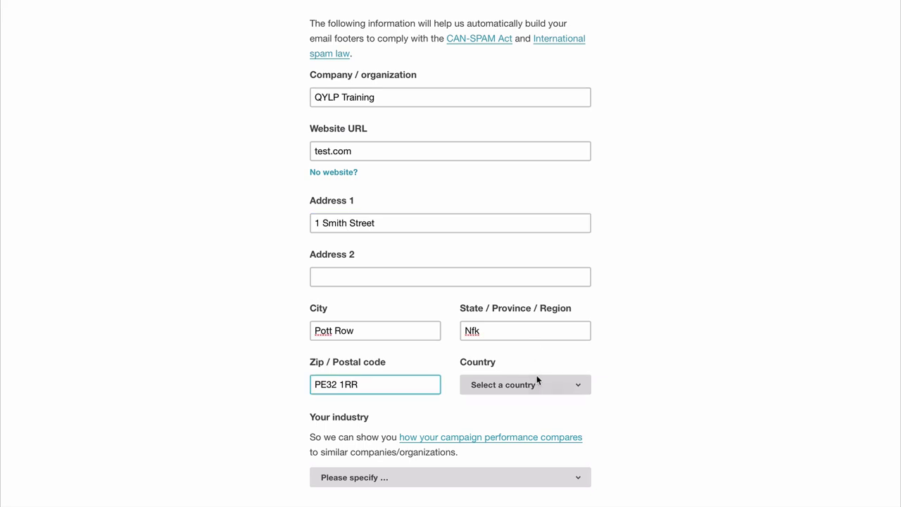
click(537, 384)
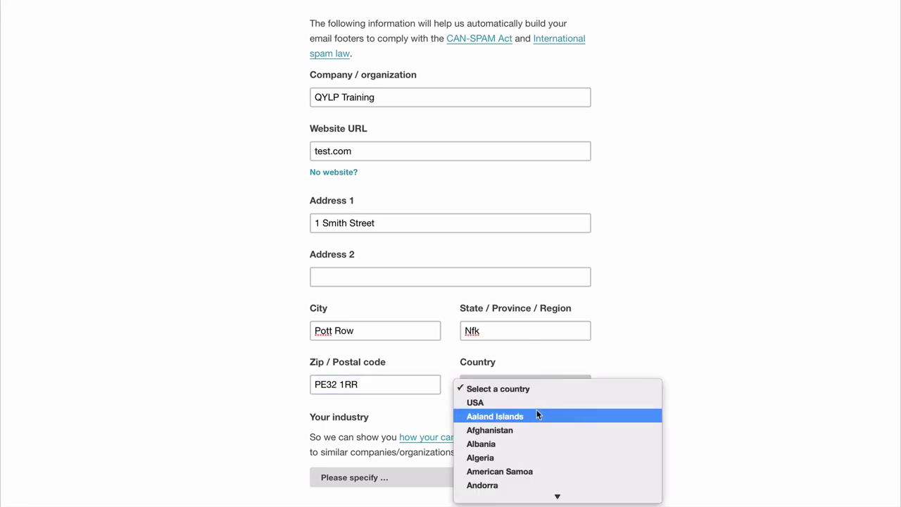
text(un)
scroll(537, 415, down, 3)
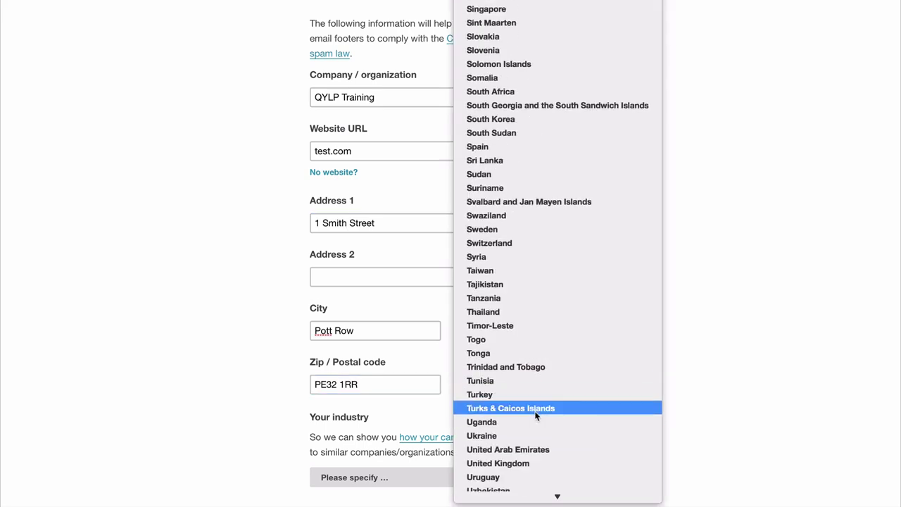
click(512, 463)
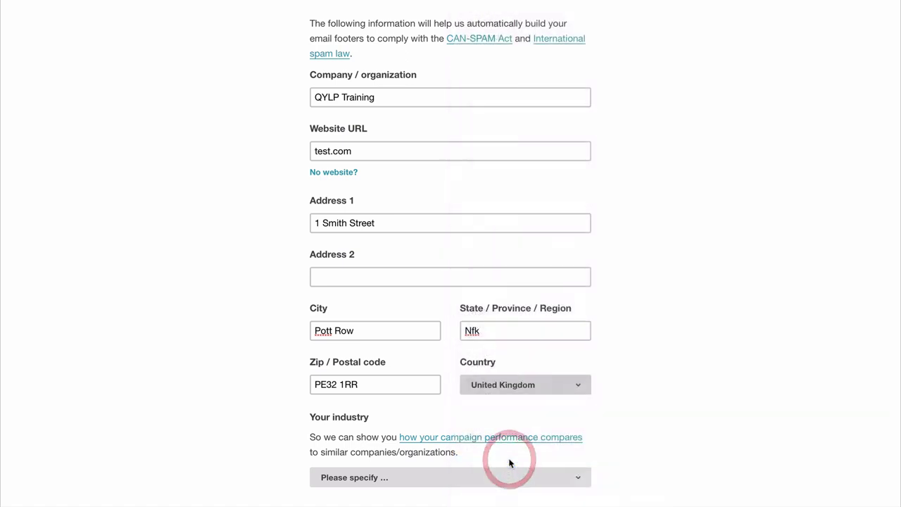
scroll(660, 362, down, 5)
scroll(660, 361, down, 2)
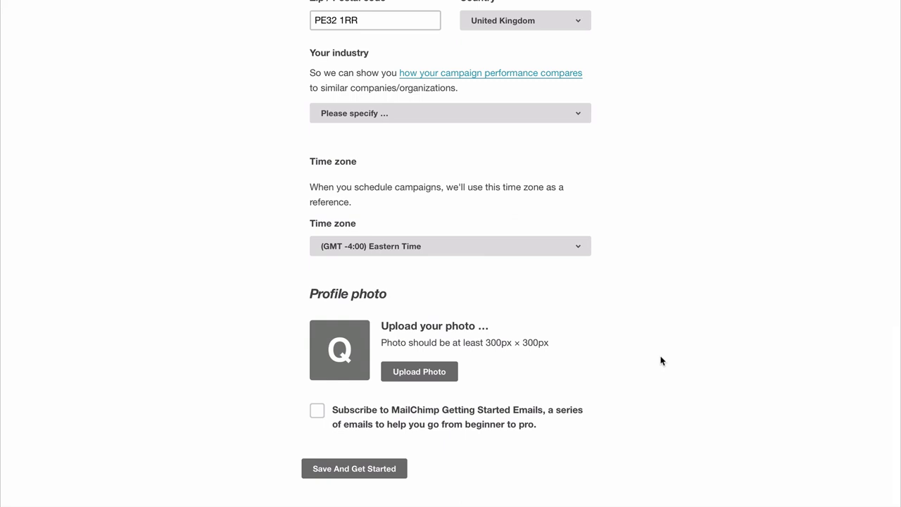
- Set the industry to Education and training and the time zone to Greenwich Mean Time, then save
click(473, 114)
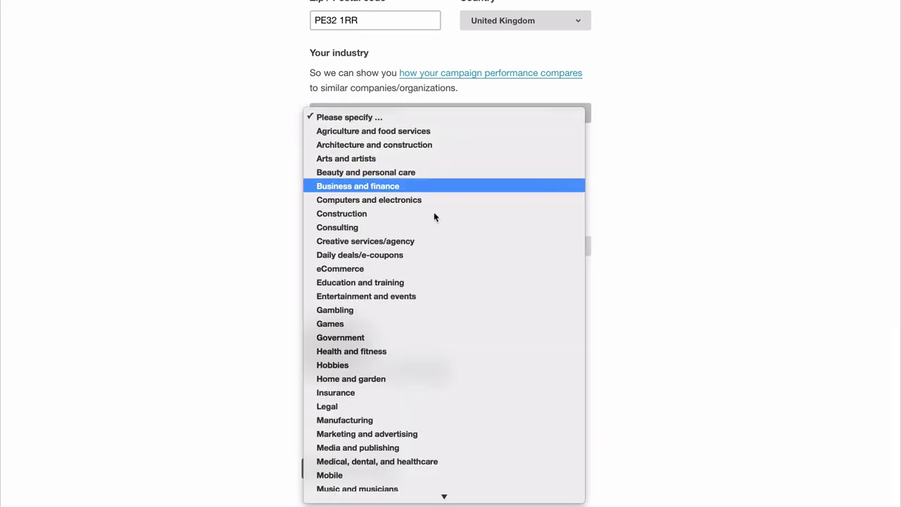
click(402, 284)
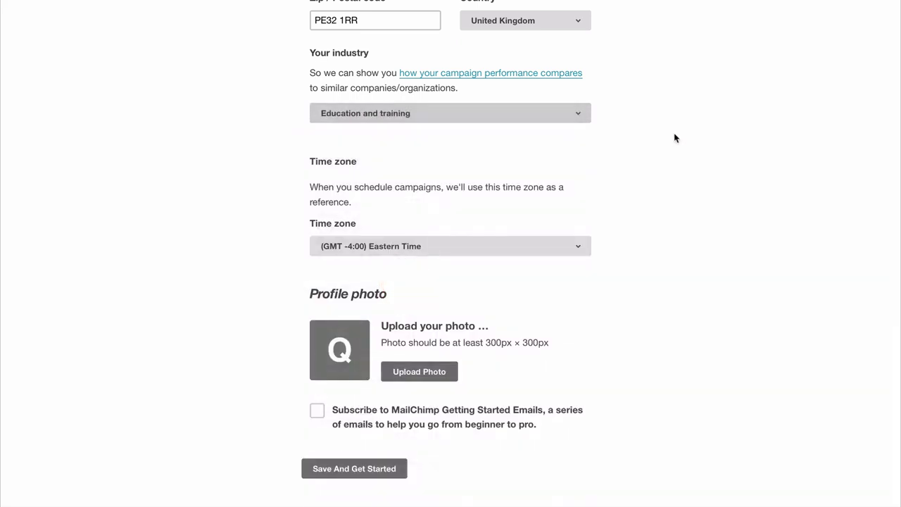
click(460, 253)
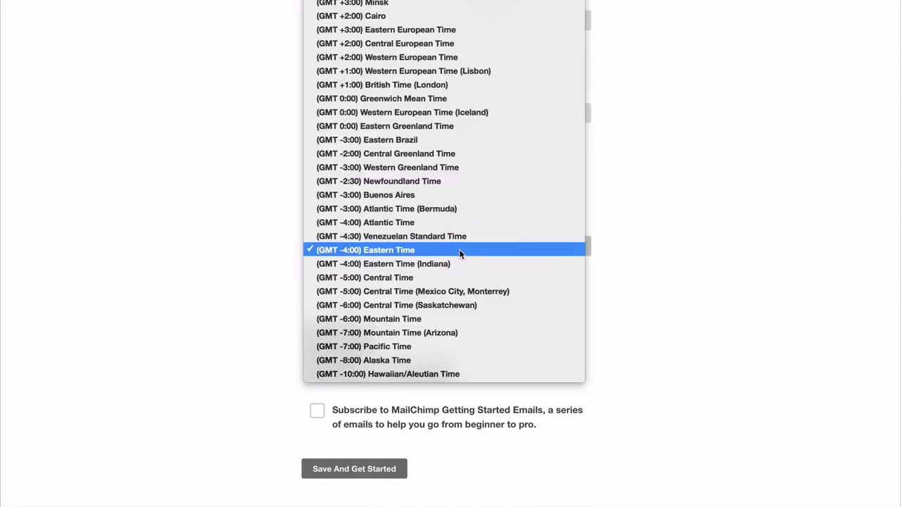
scroll(446, 210, up, 3)
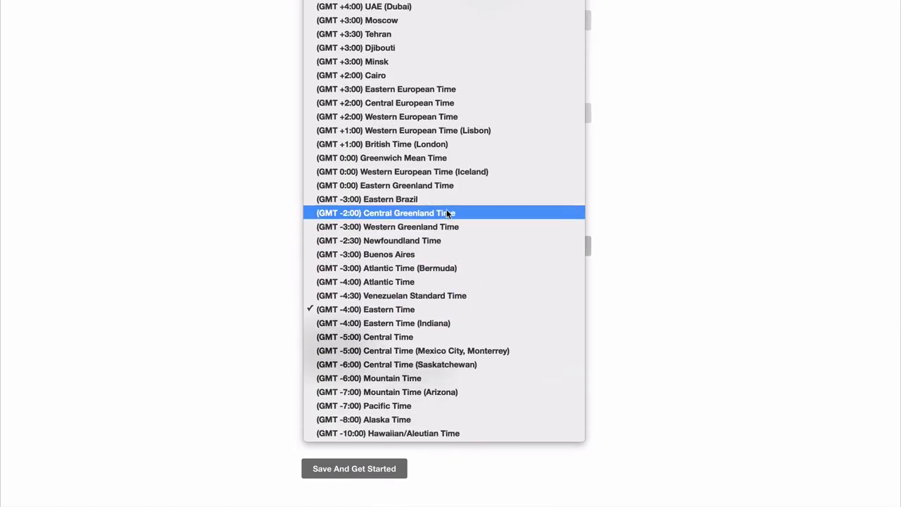
click(400, 157)
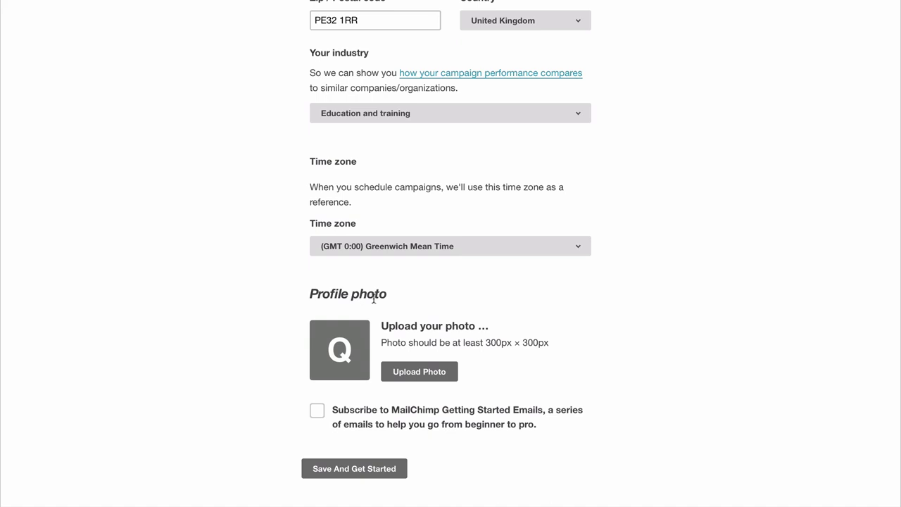
click(375, 472)
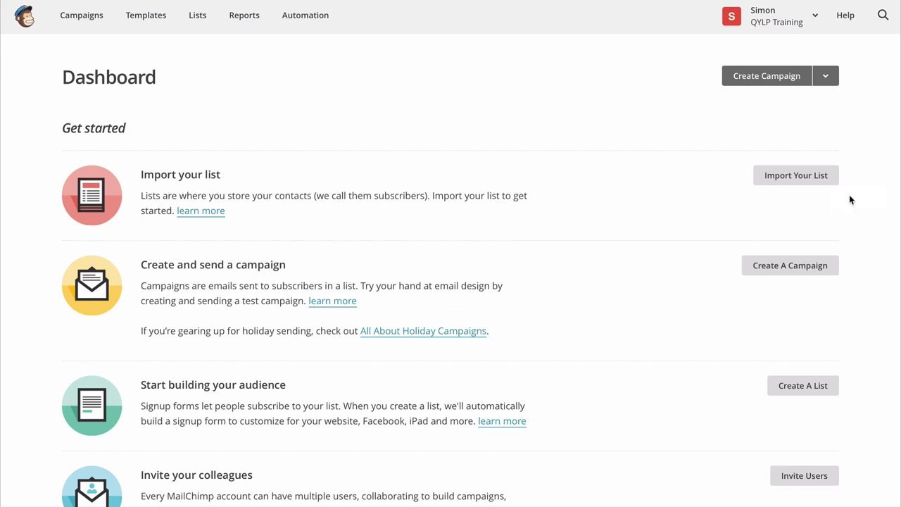
- Choose Import Your List on the Dashboard to reach the Create List and Import form
click(800, 176)
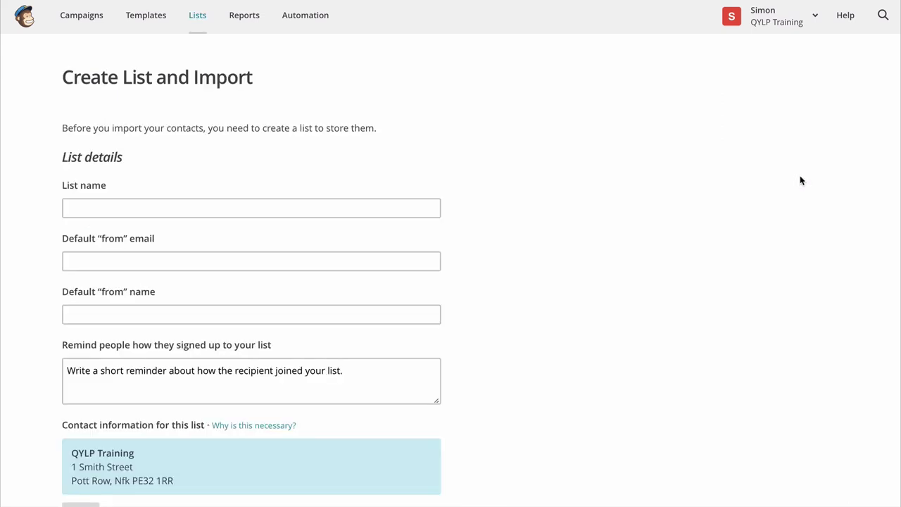
scroll(686, 186, down, 3)
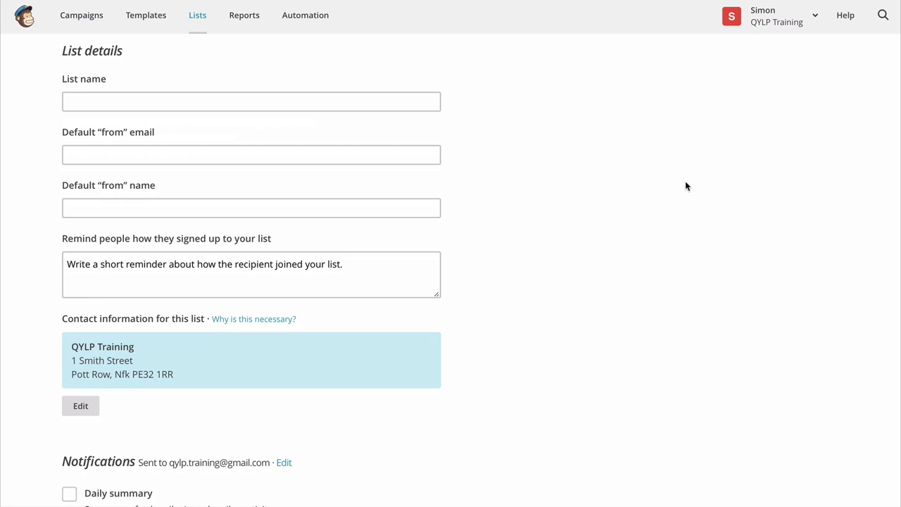
- Name the new list 'Newsletter subscribers'
click(284, 102)
text(Newslett)
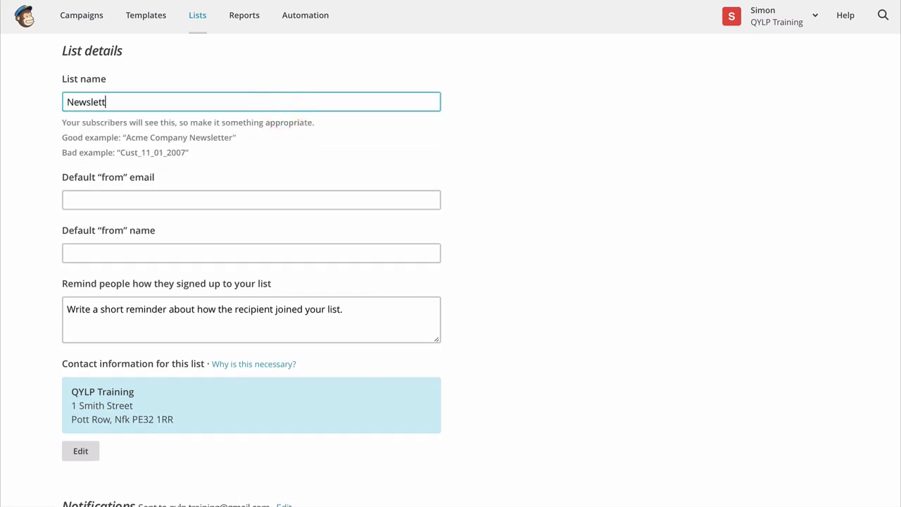
text(er subscru)
key(BackSpace)
text(ibers)
- Enter the default sender email and sender name, and paste the sign-up reminder text
click(301, 200)
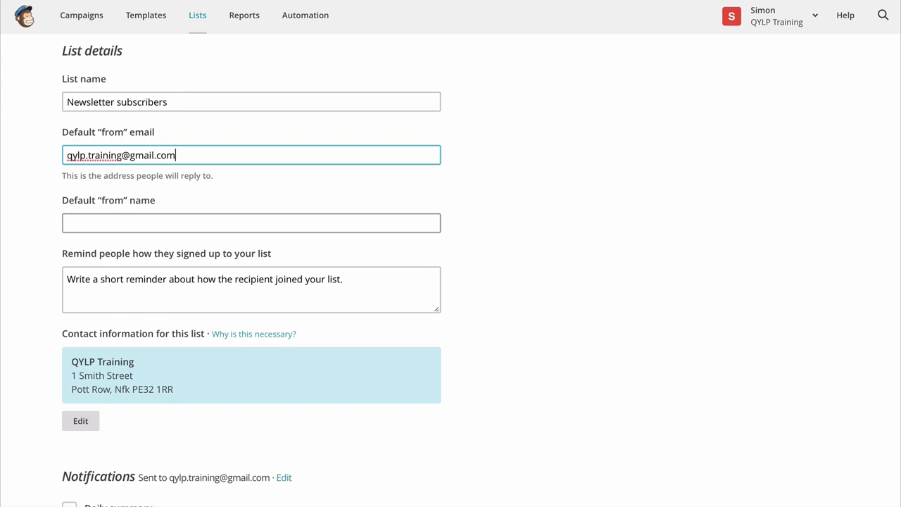
key(Tab)
key(Tab)
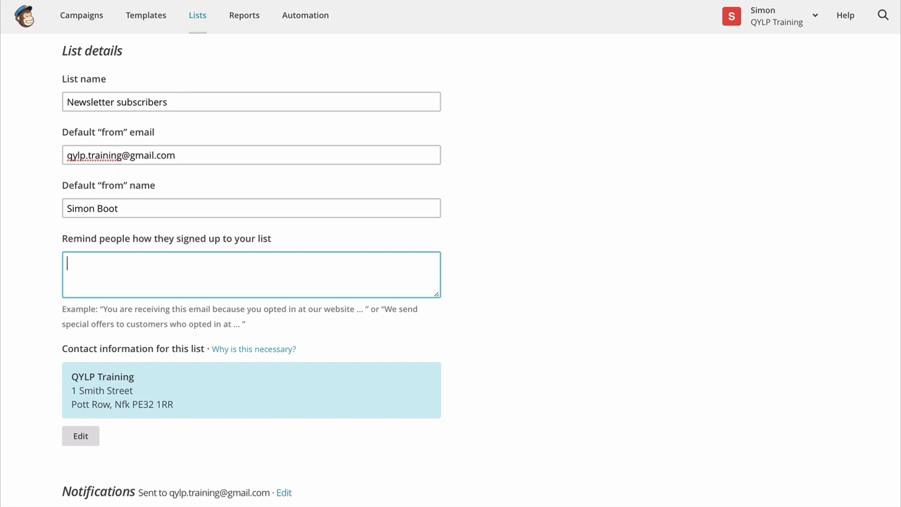
text(You signed up on our website to receive updates about what we're up to and where we're headed.)
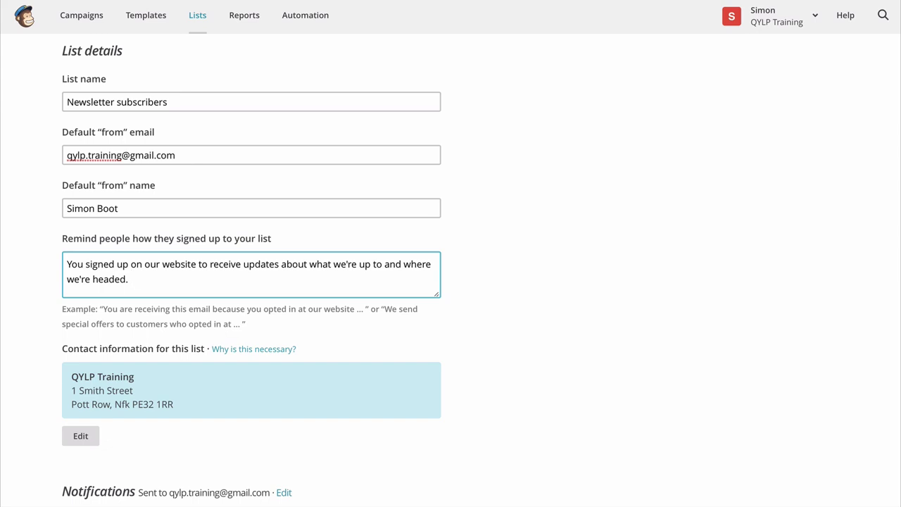
scroll(177, 288, down, 4)
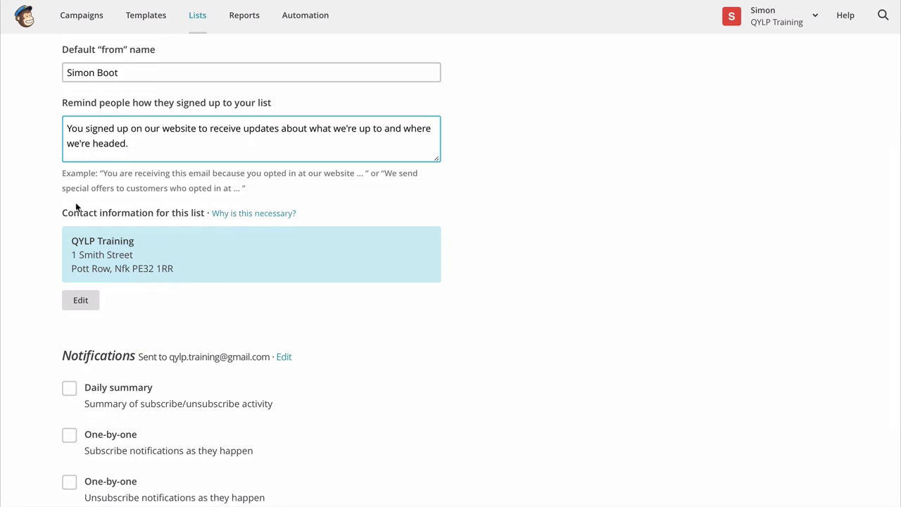
scroll(9, 204, down, 2)
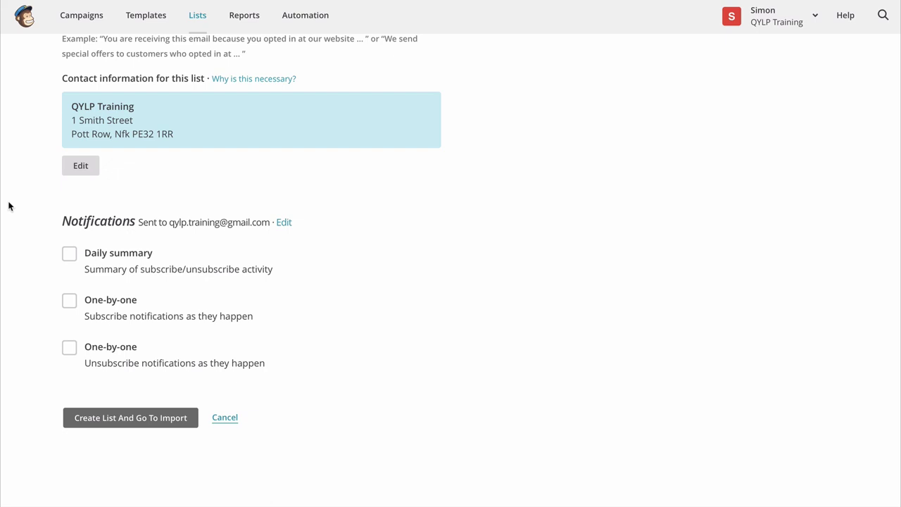
- Create the list and choose Copy/paste from file as the import method
click(136, 421)
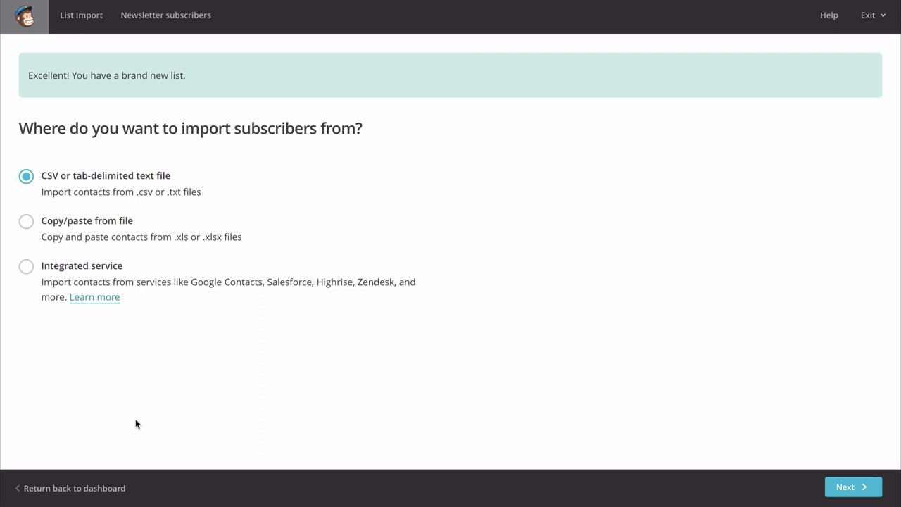
click(26, 222)
click(848, 488)
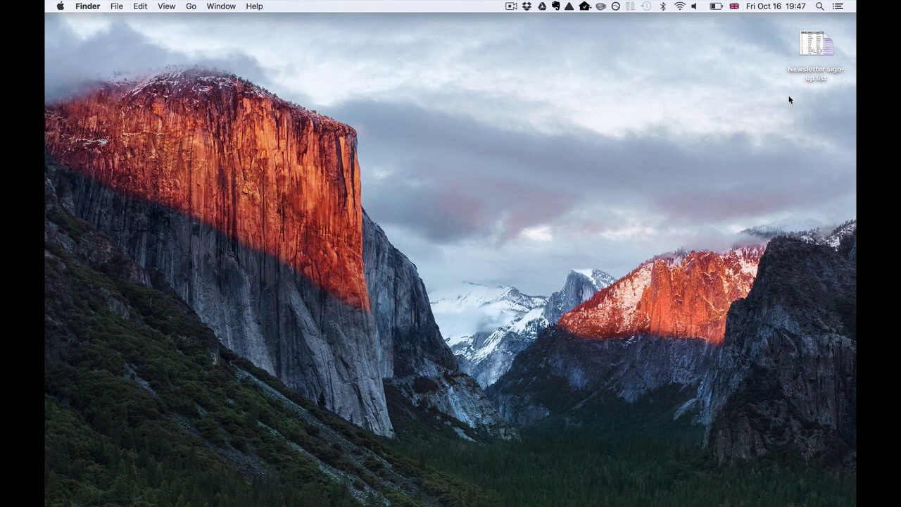
- Copy cells B2:H12 from the Newsletter sign-up list spreadsheet and return to MailChimp's paste box
double_click(816, 45)
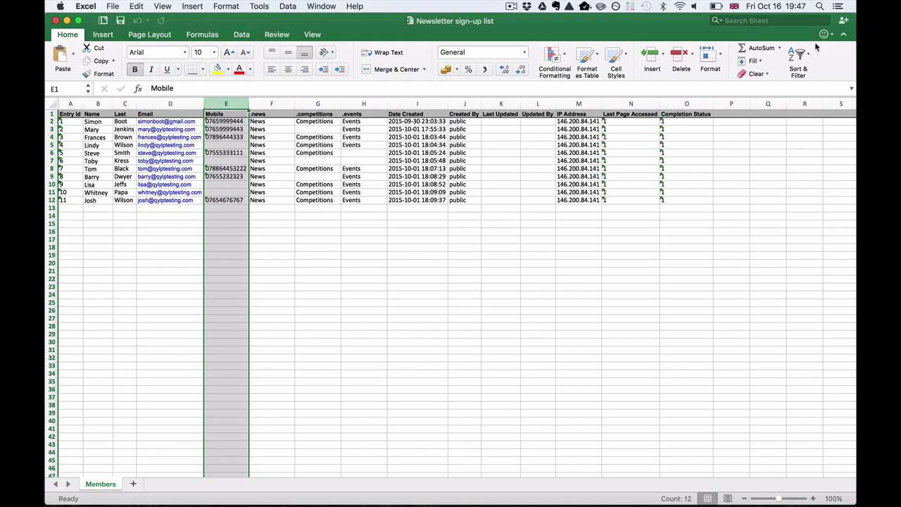
click(92, 123)
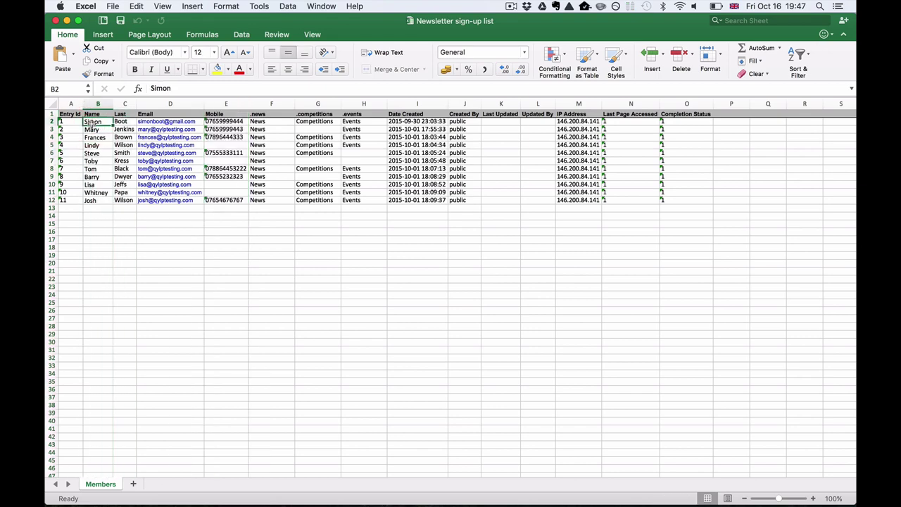
shift+click(359, 201)
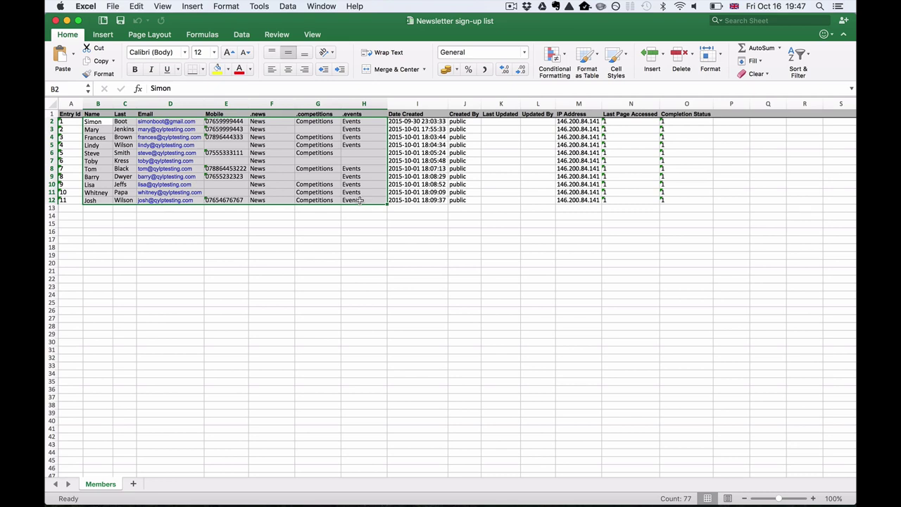
key(super+c)
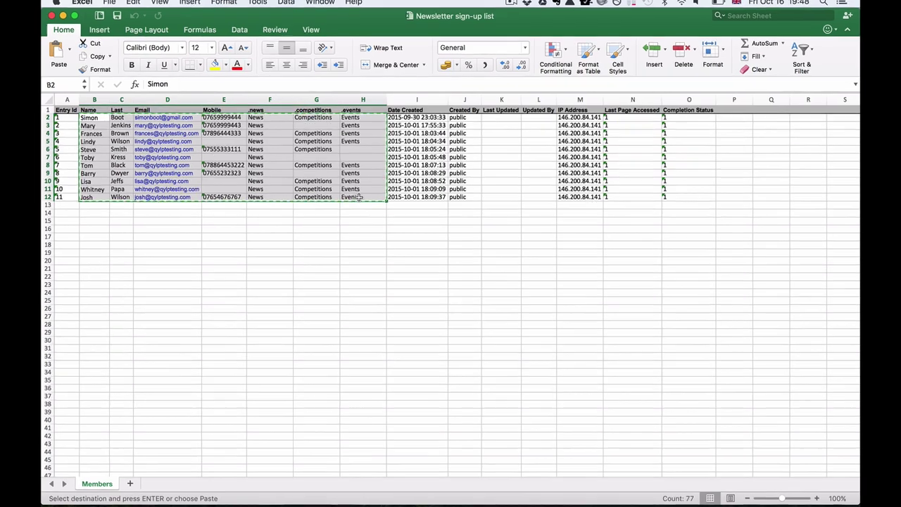
key(ctrl+Right)
click(349, 169)
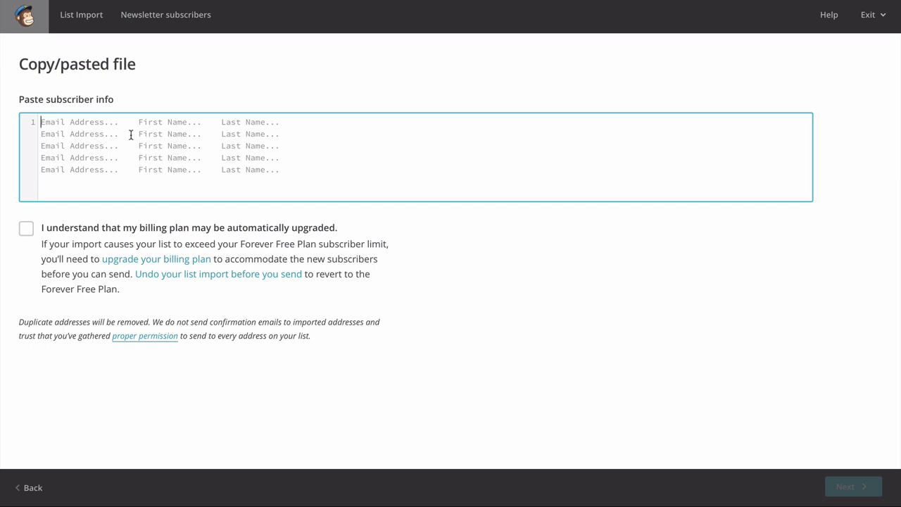
- Paste the eleven subscriber rows, acknowledge the possible billing upgrade, and continue to column matching
key(ctrl+v)
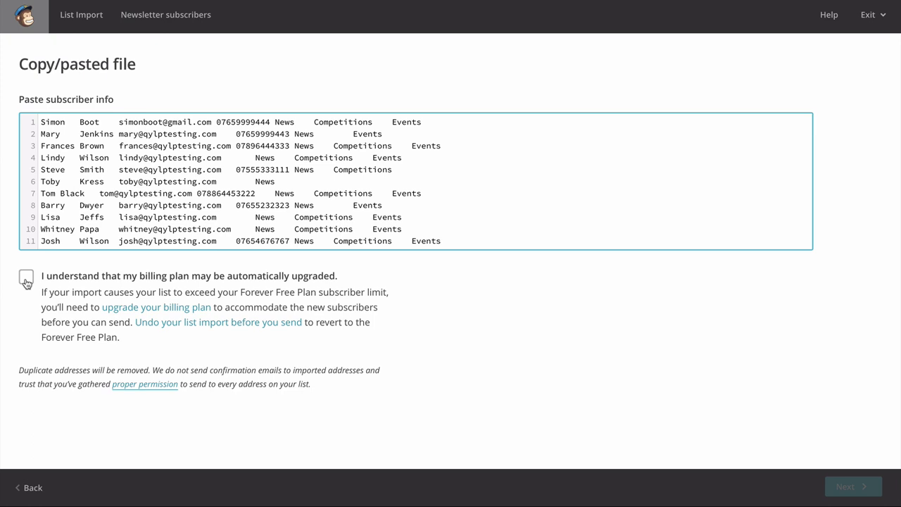
click(26, 281)
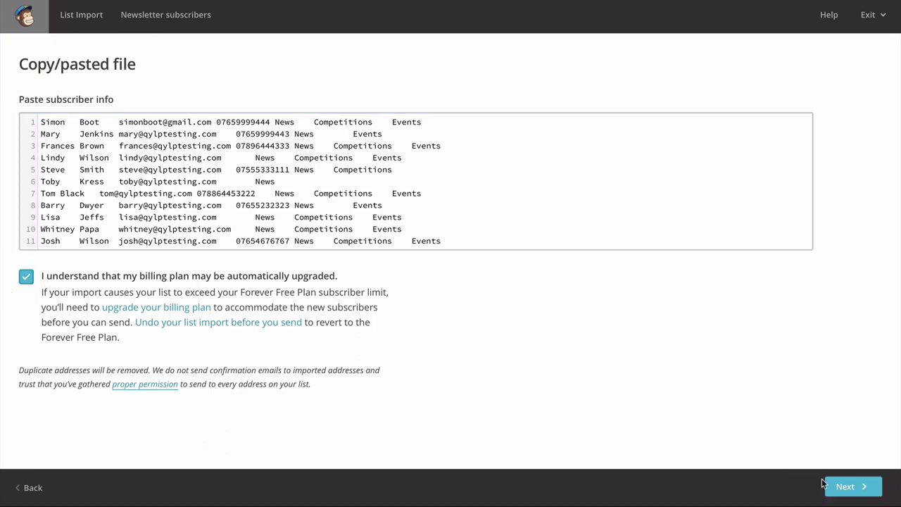
click(852, 486)
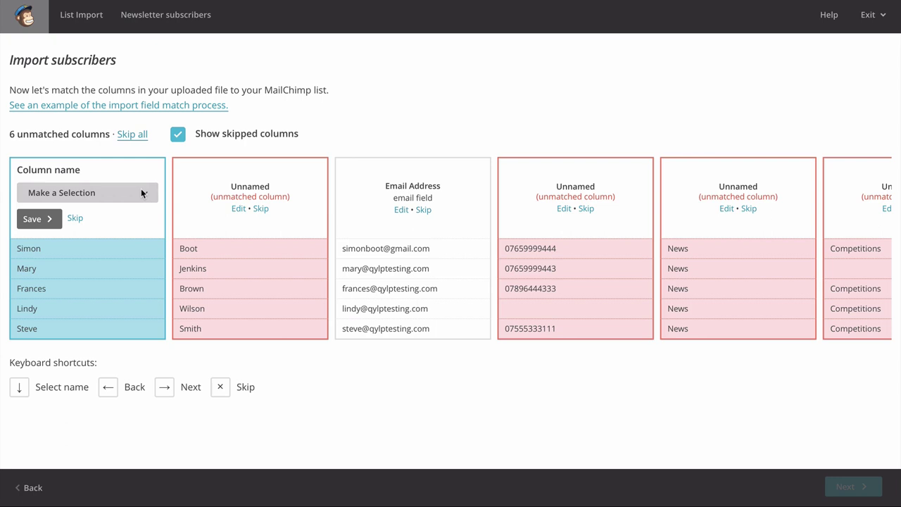
- Map the first-names and surnames columns to First Name and Last Name, and confirm Email Address
click(141, 192)
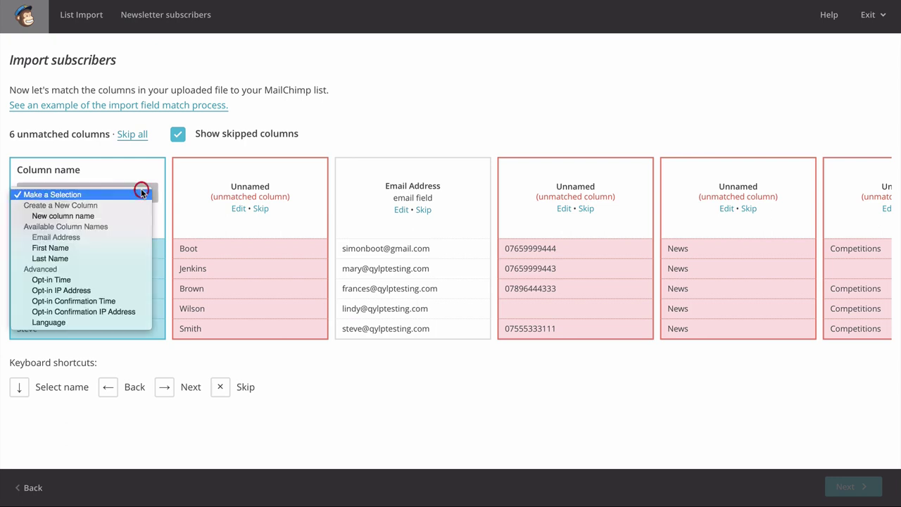
click(92, 248)
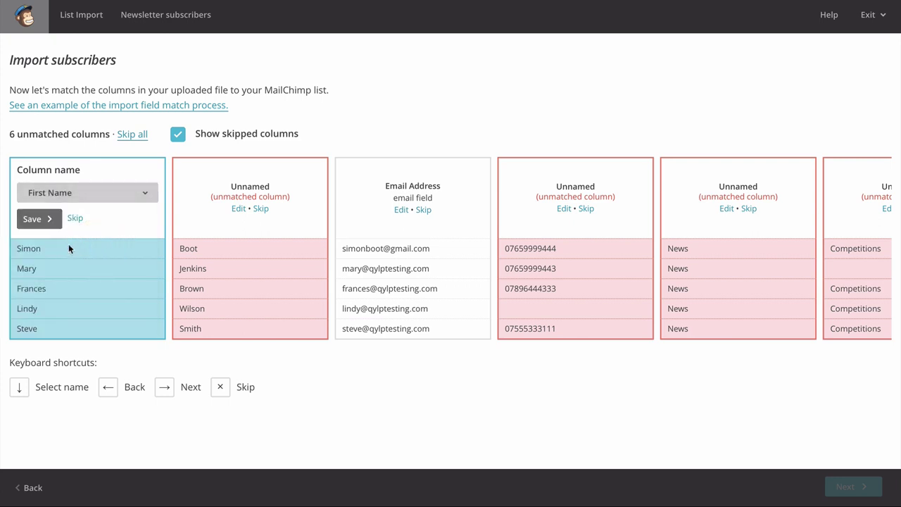
click(28, 220)
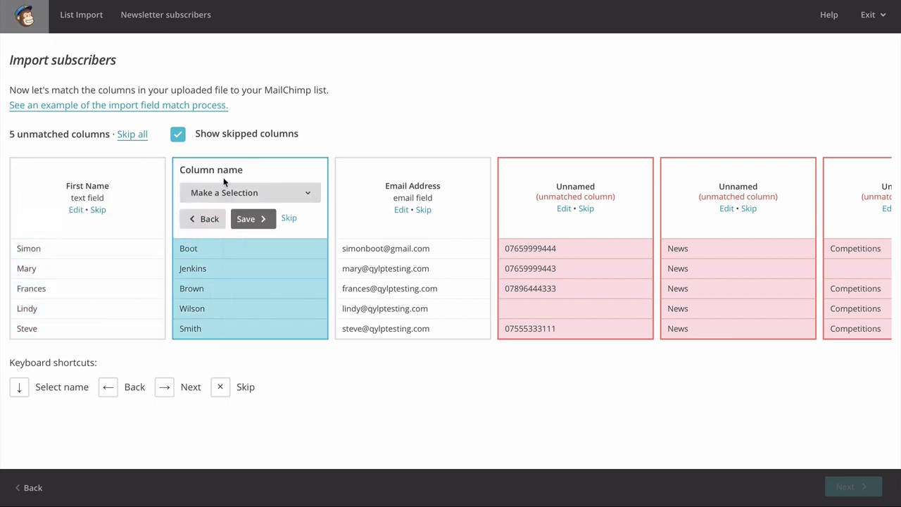
click(290, 193)
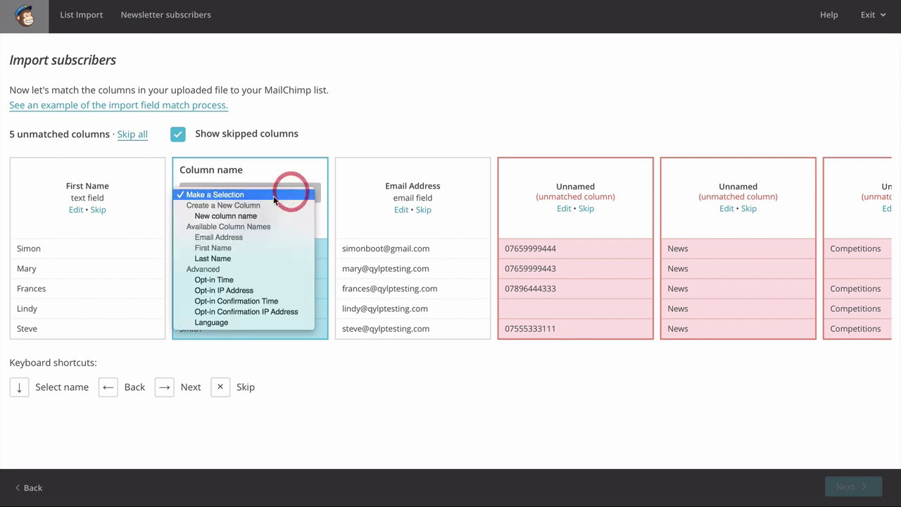
click(234, 257)
click(255, 219)
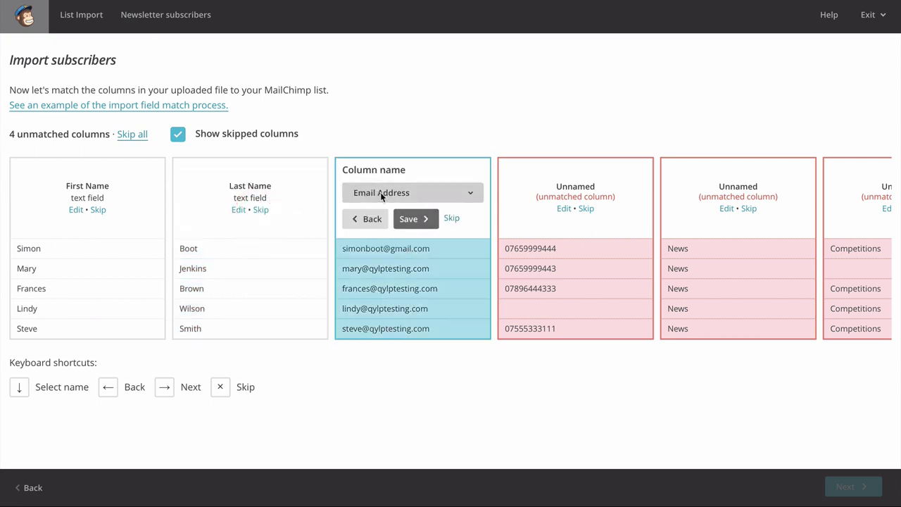
click(417, 220)
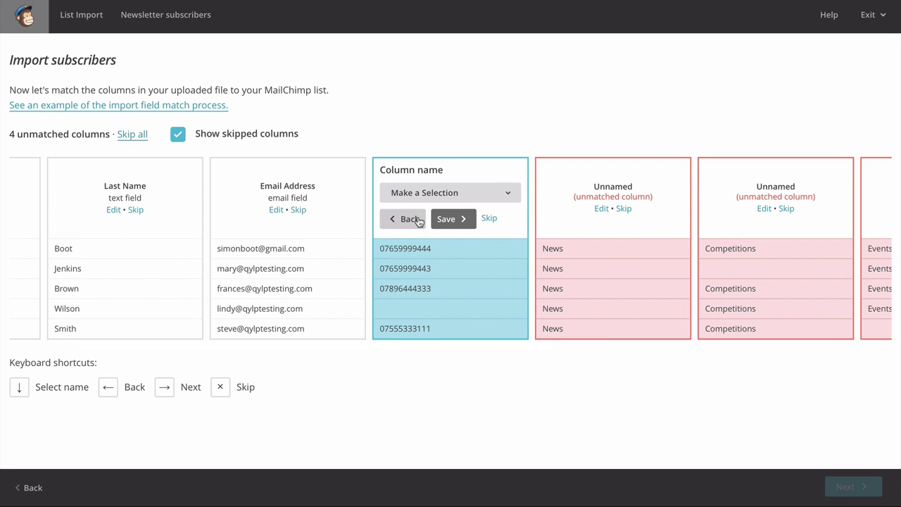
- Save the phone-number column as a new phone-type field named Mobile
click(499, 198)
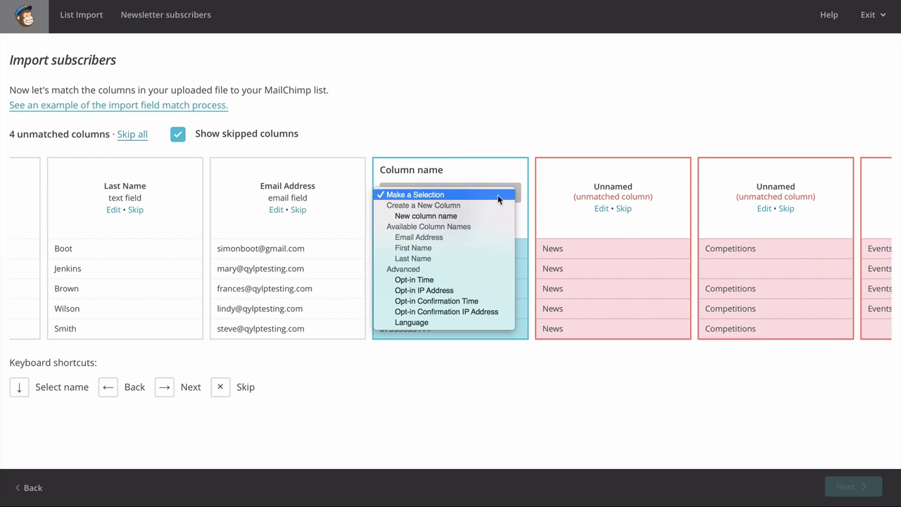
click(459, 216)
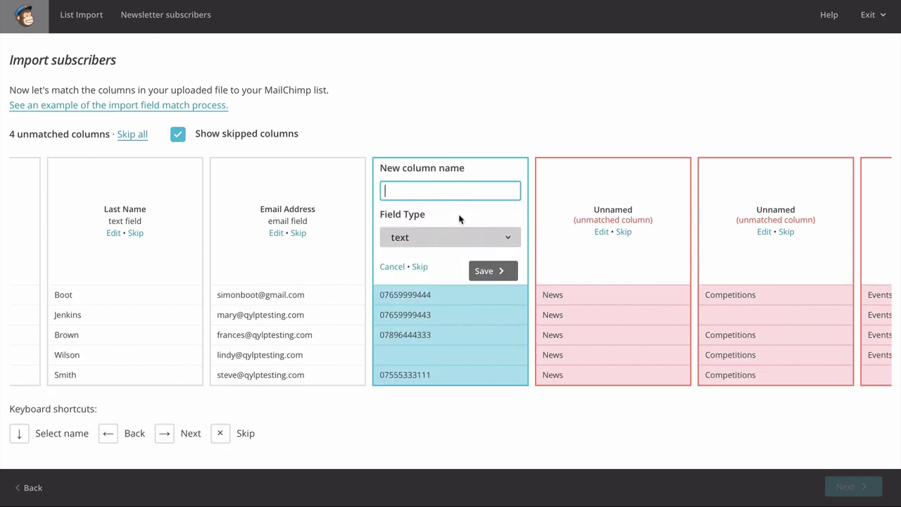
text(Mobile)
click(451, 239)
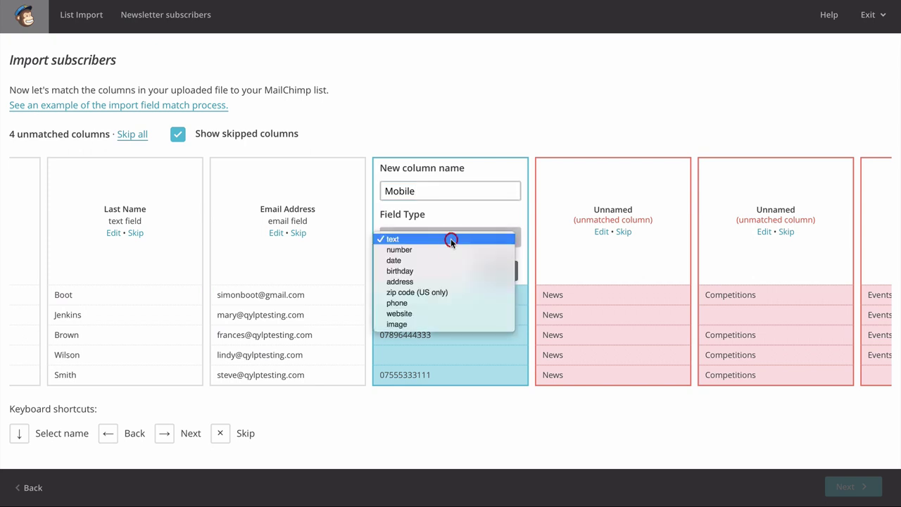
click(443, 300)
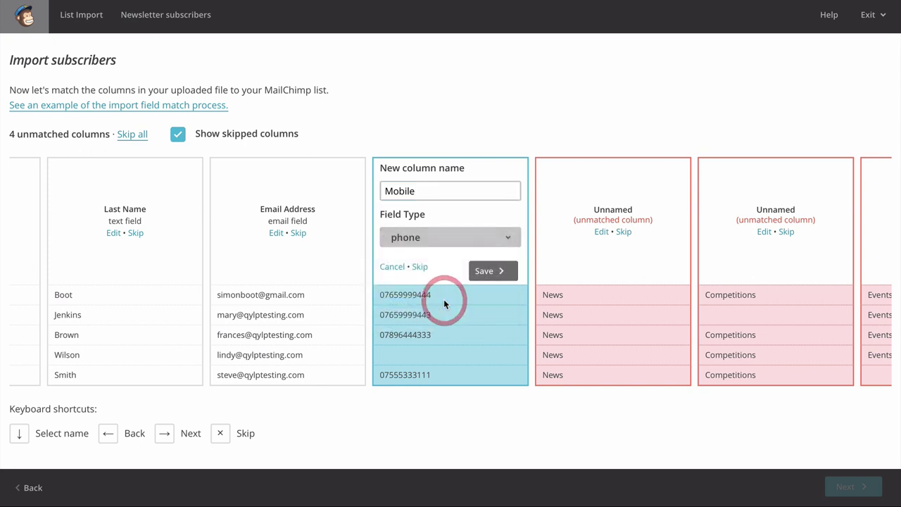
click(494, 271)
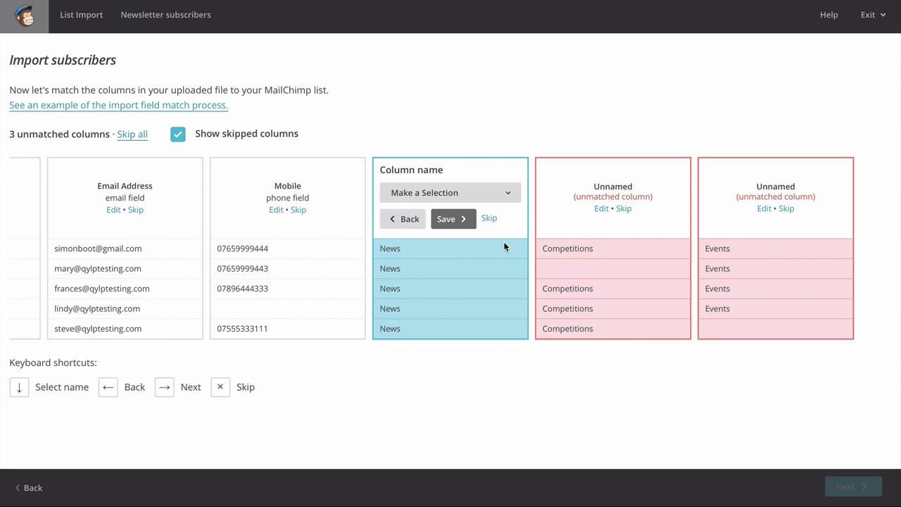
- Save the News column as a new text field named Interest_News
click(503, 192)
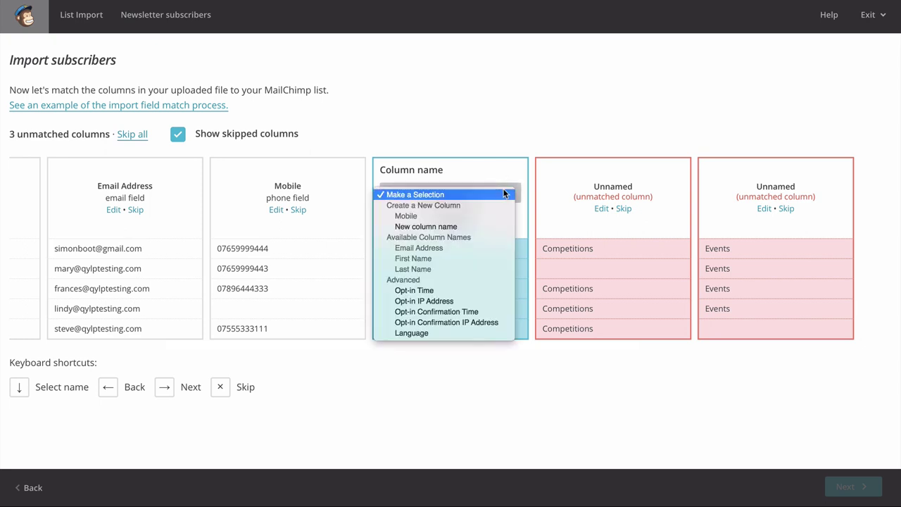
click(482, 227)
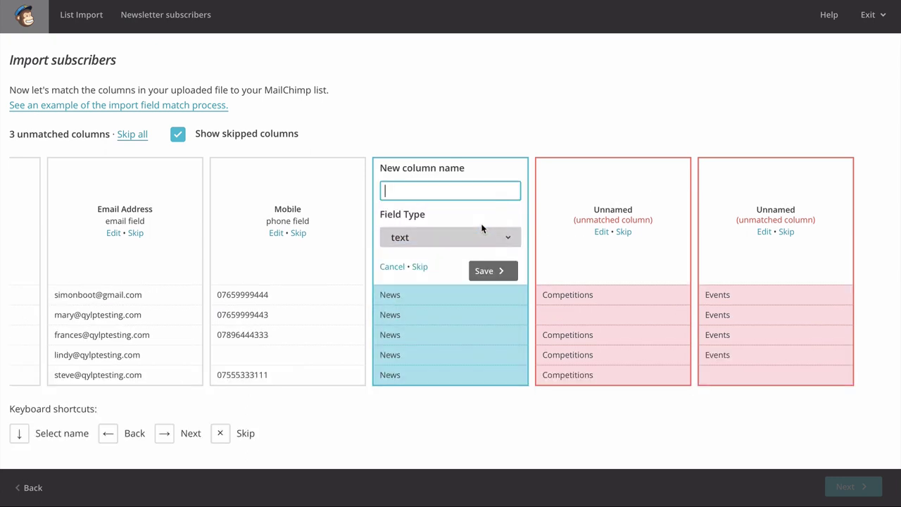
text(Interest_News)
click(484, 238)
click(483, 238)
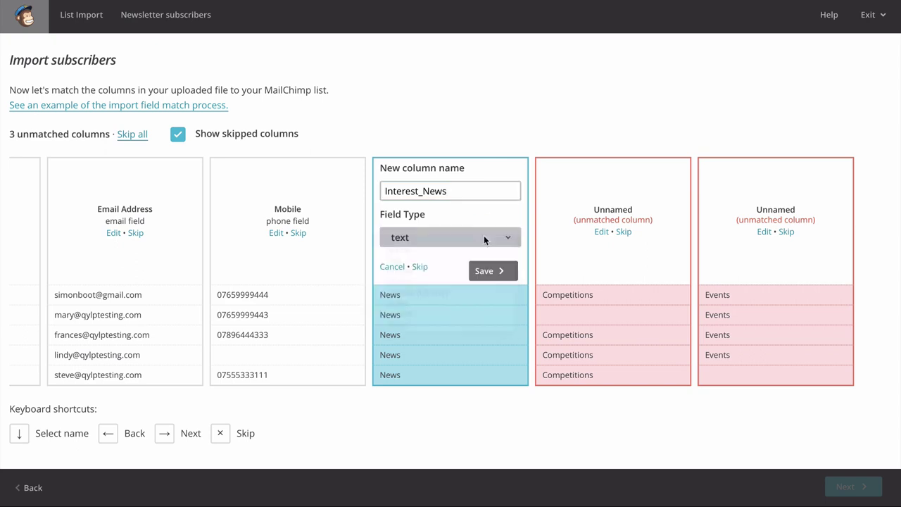
click(492, 269)
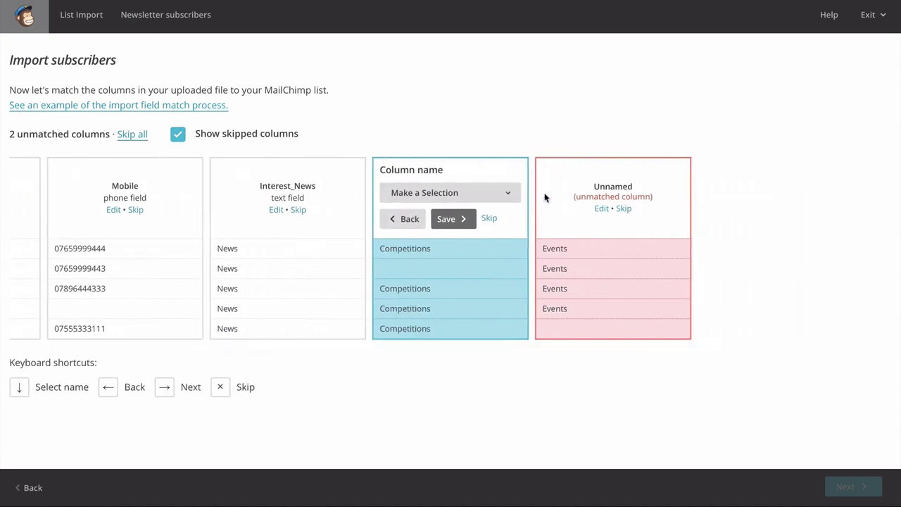
- Save the Competitions and Events columns as new fields Interest_Competitions and Interest_Events
click(501, 193)
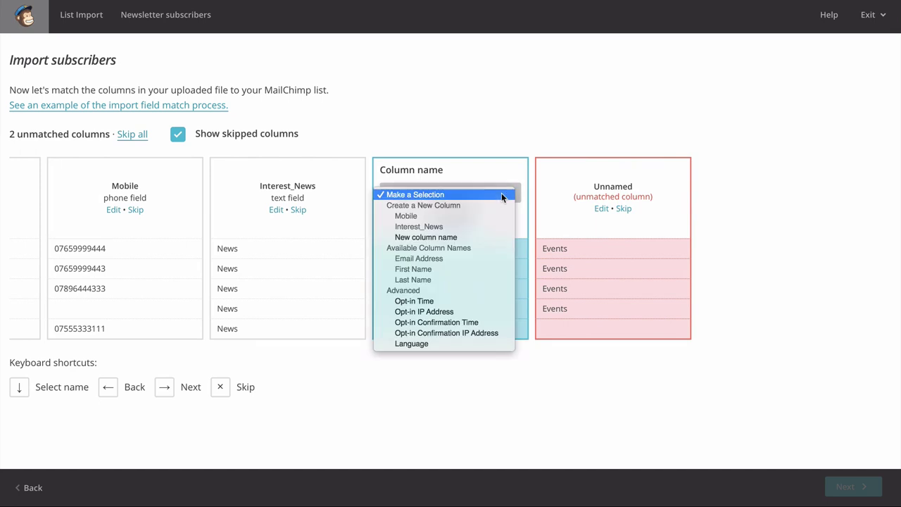
click(441, 236)
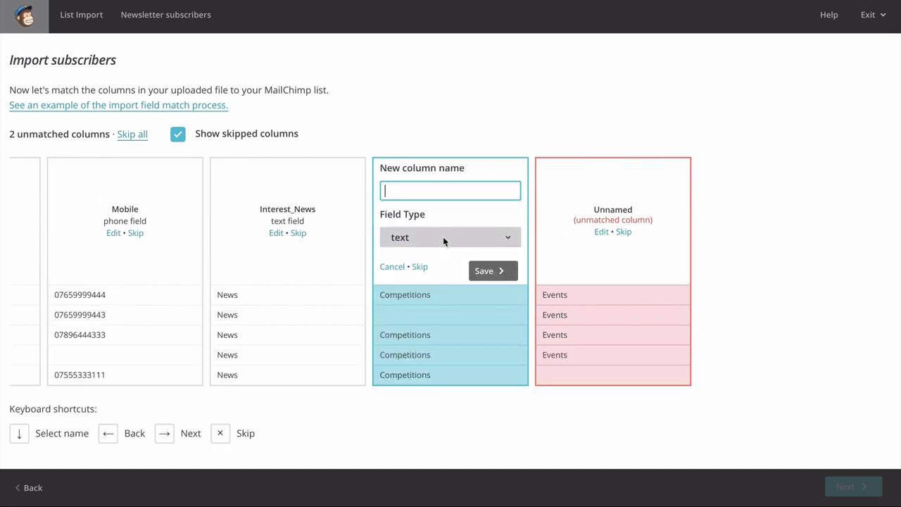
text(Interest_Competitions)
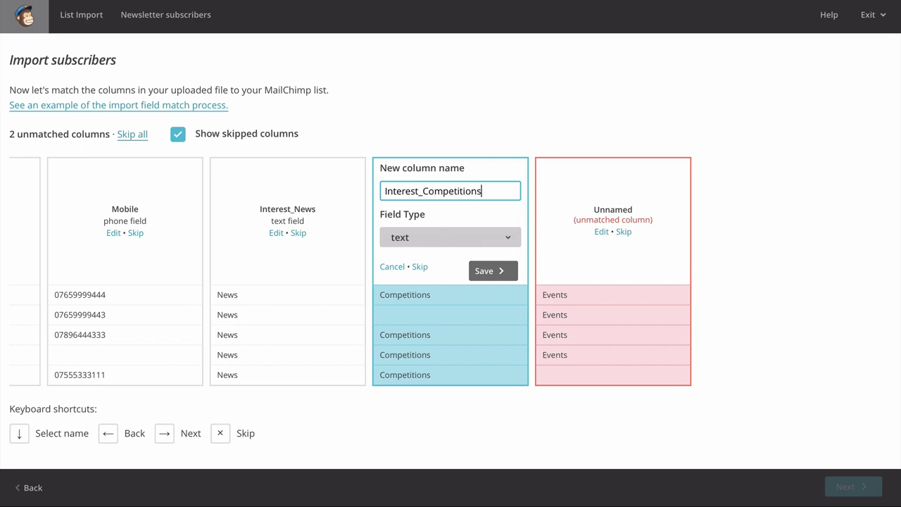
click(486, 271)
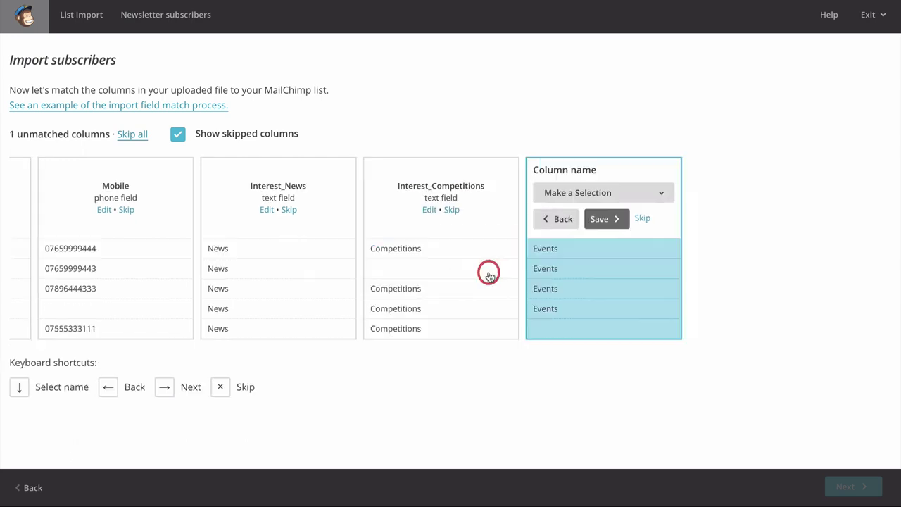
click(462, 194)
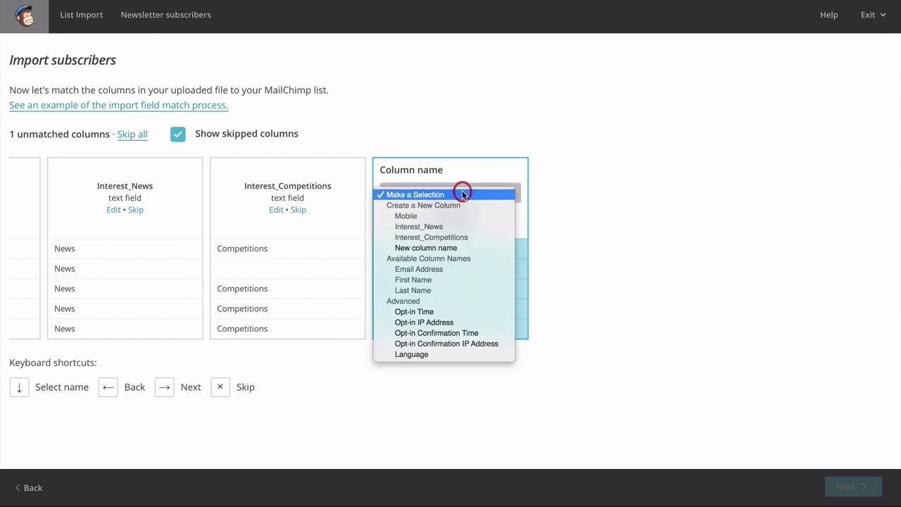
click(457, 247)
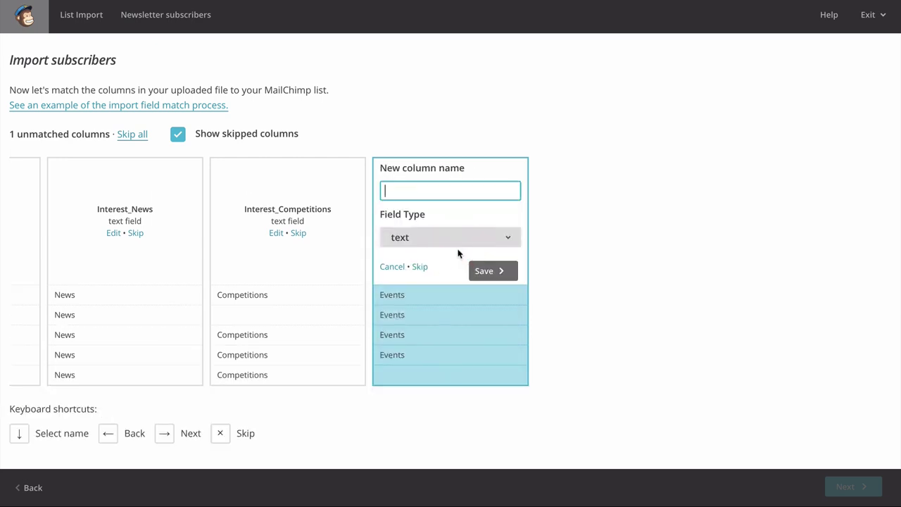
text(Interest_Events)
click(488, 272)
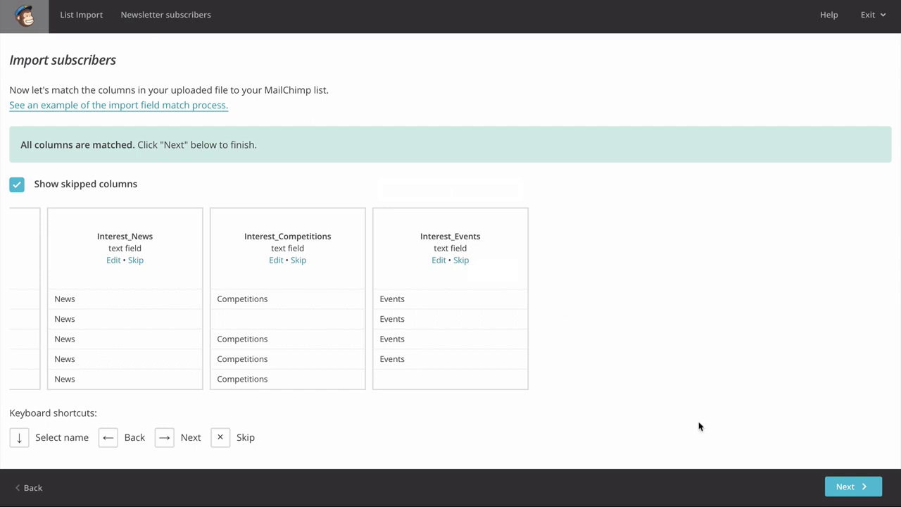
- Review the import and add the 11 subscribers to Newsletter Subscribers as Subscribed
click(840, 486)
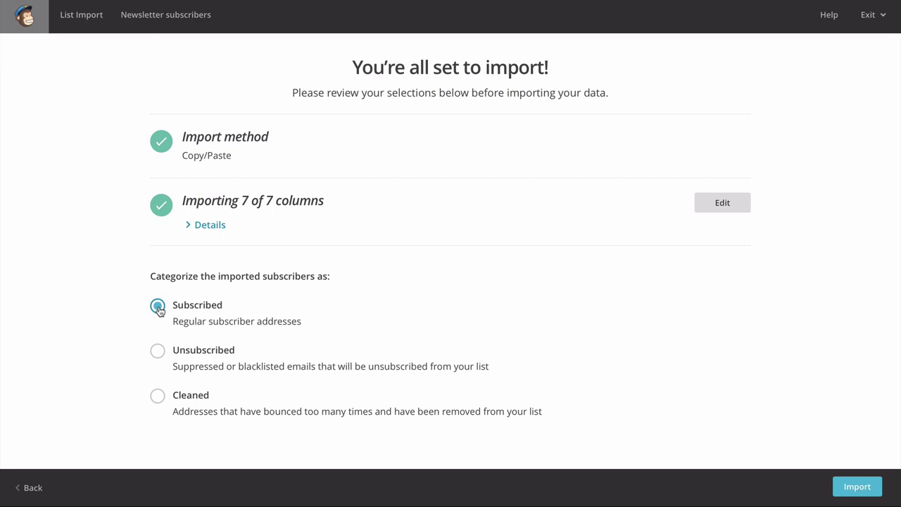
click(857, 487)
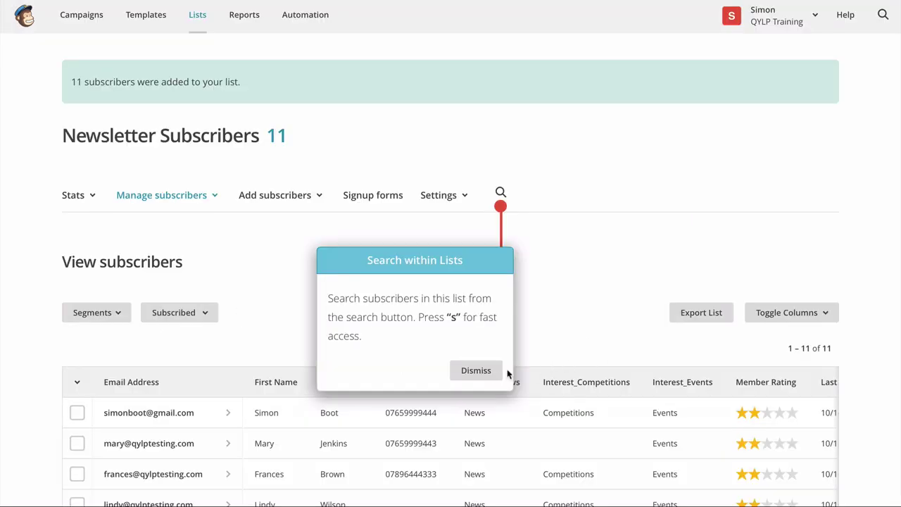
- Dismiss the list-search tip and look over the 11 subscriber rows and their interest columns
click(487, 374)
scroll(572, 307, down, 3)
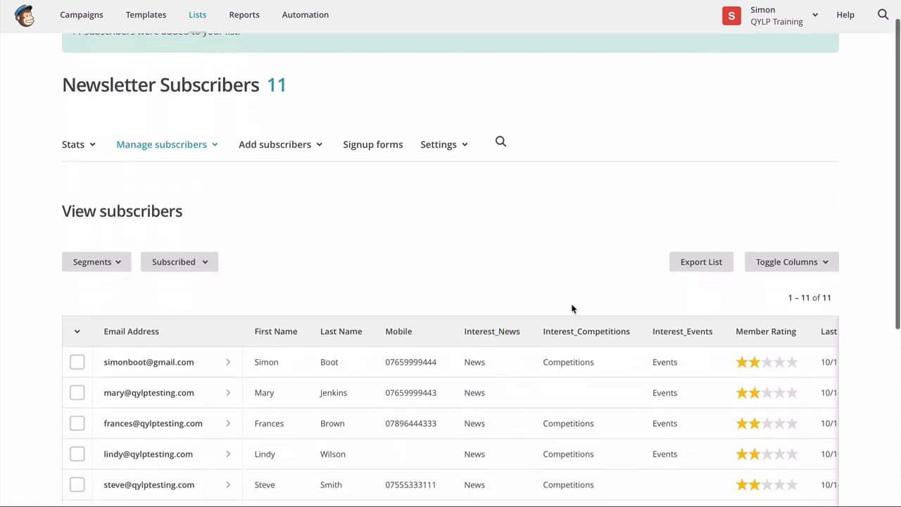
scroll(572, 308, down, 1)
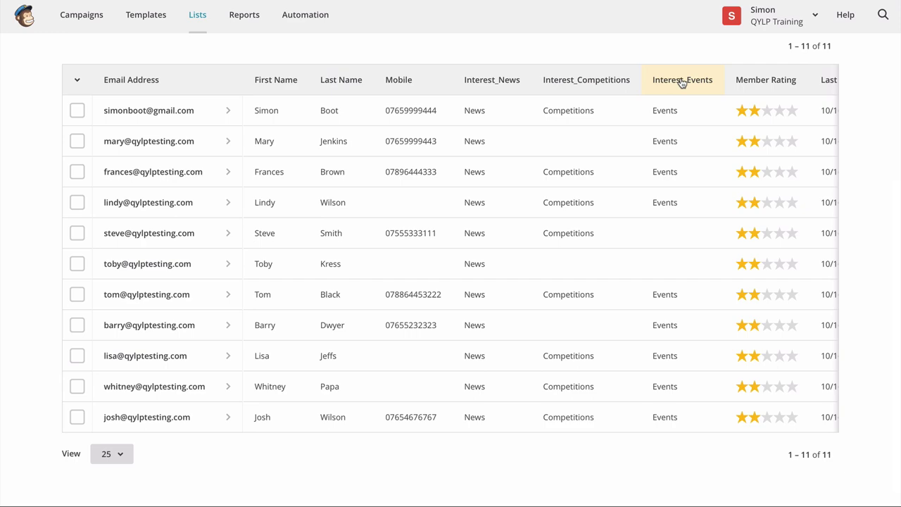
scroll(2, 211, up, 3)
mouse_move(2, 211)
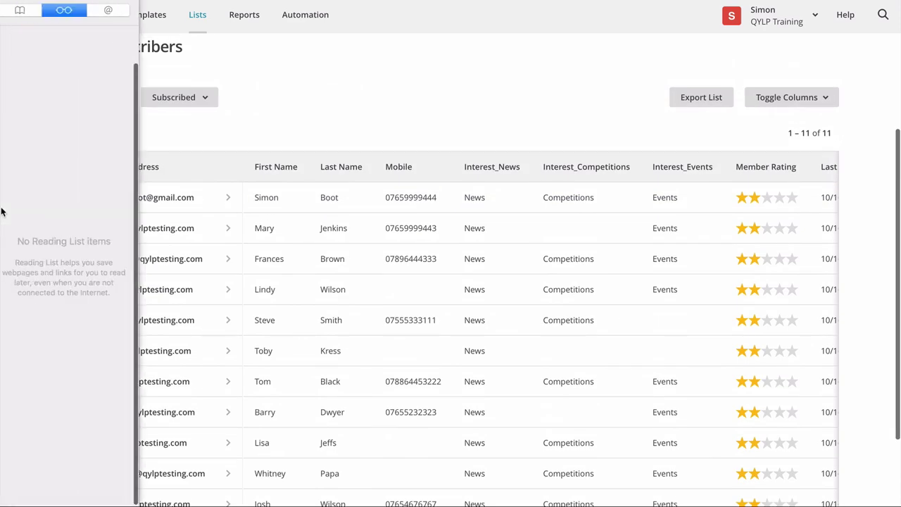
scroll(419, 87, up, 5)
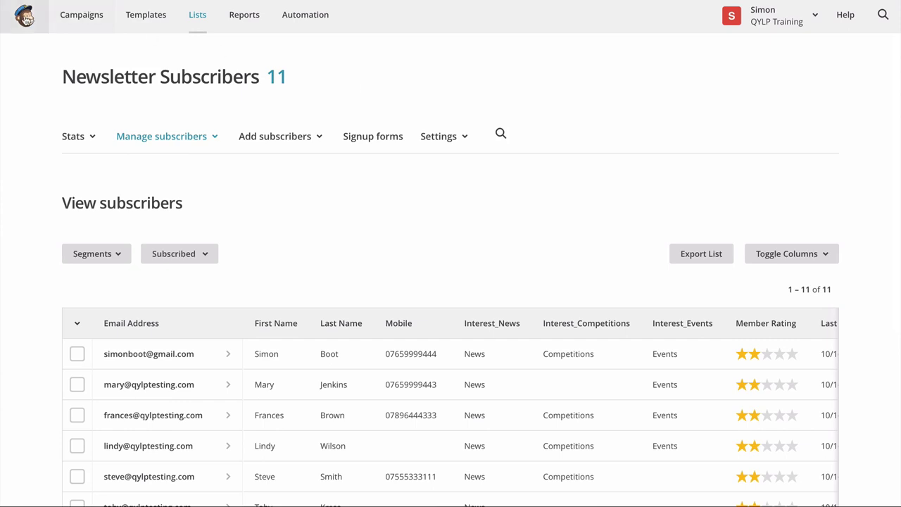
- Start a new campaign sent to the entire Newsletter subscribers list of 11 recipients
click(24, 17)
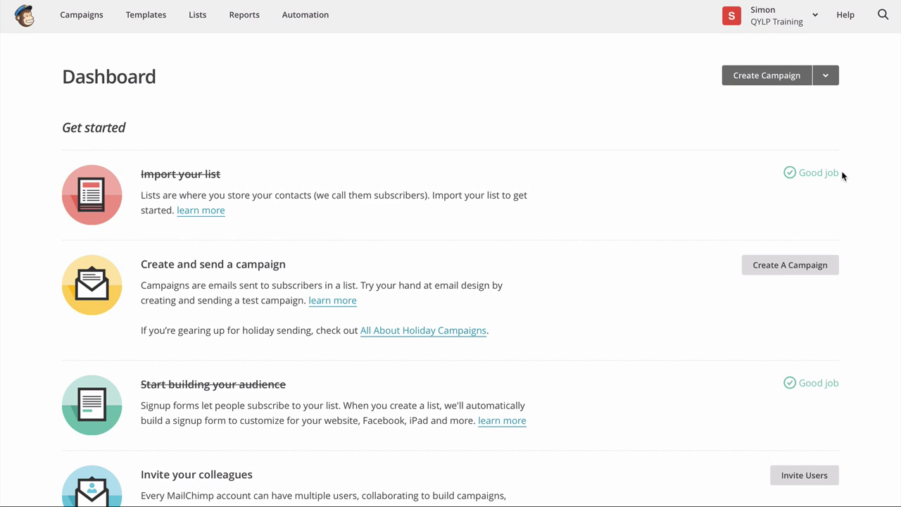
click(793, 266)
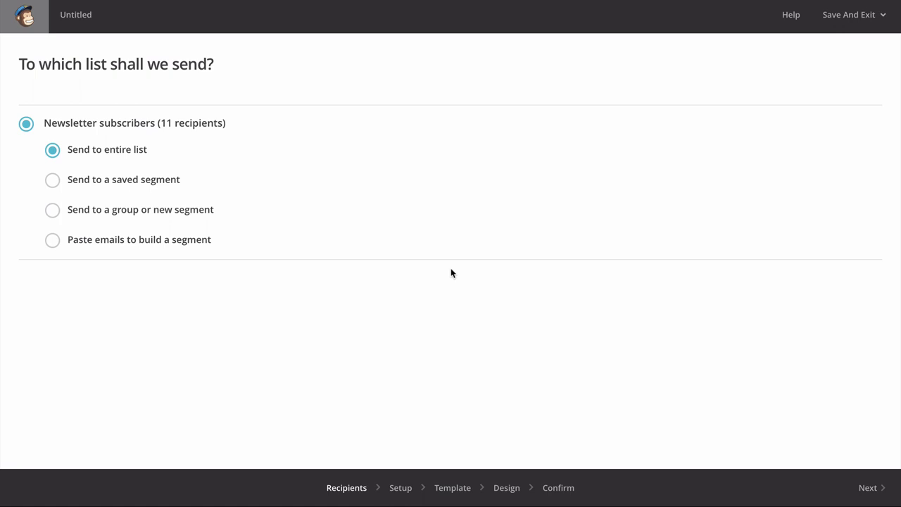
click(870, 492)
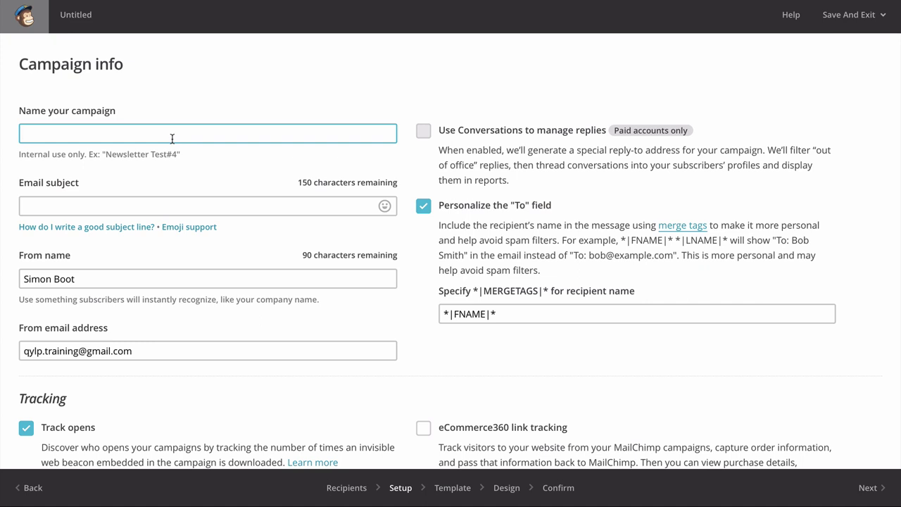
- Name the campaign 'October newsletter' and give it the subject 'You're invited to a party!'
text(October newslett)
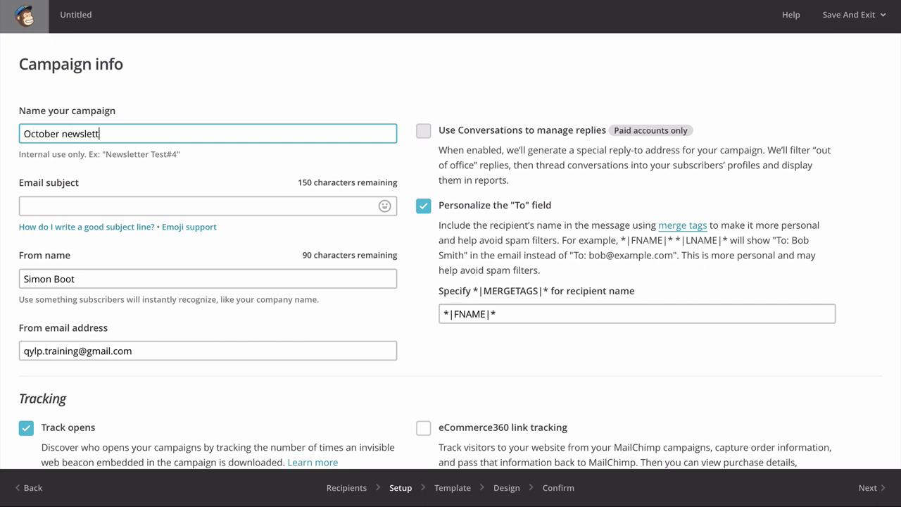
text(er)
click(143, 204)
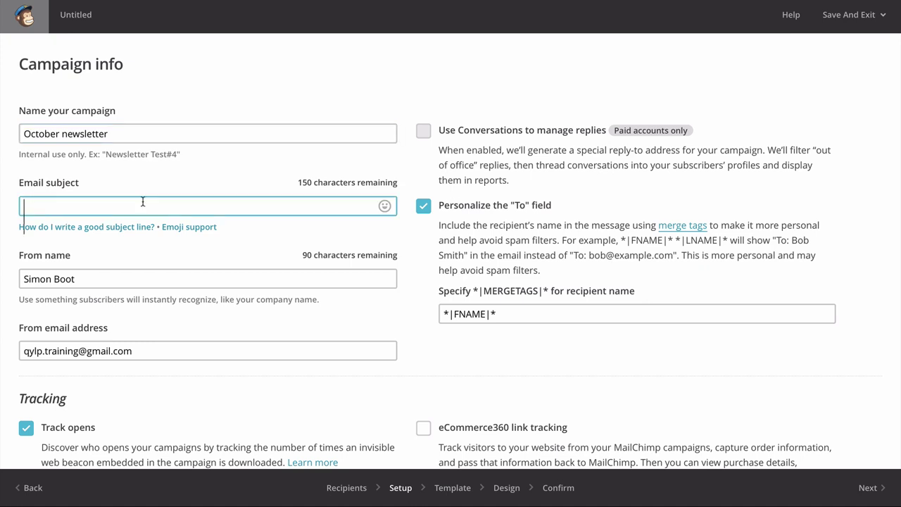
text(You're invited to a part)
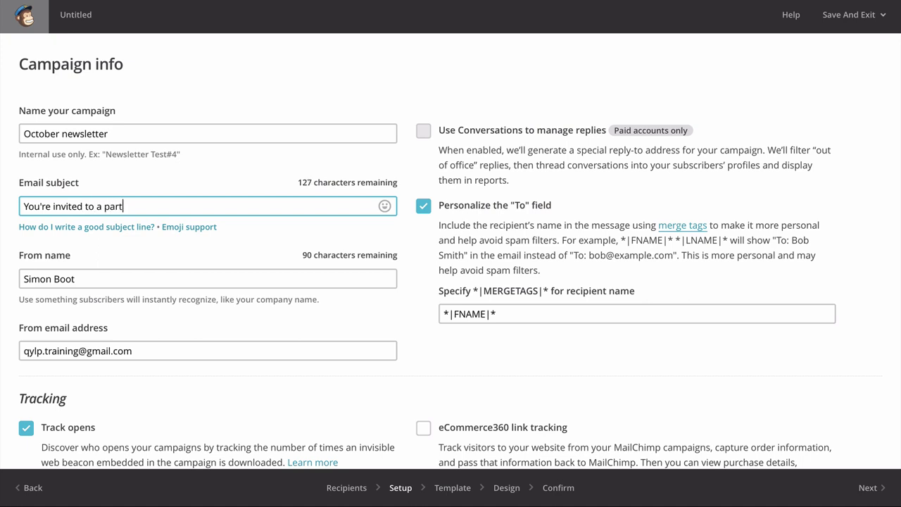
text(y!)
- Read the subject-line advice and emoji support tips, then close them
click(89, 226)
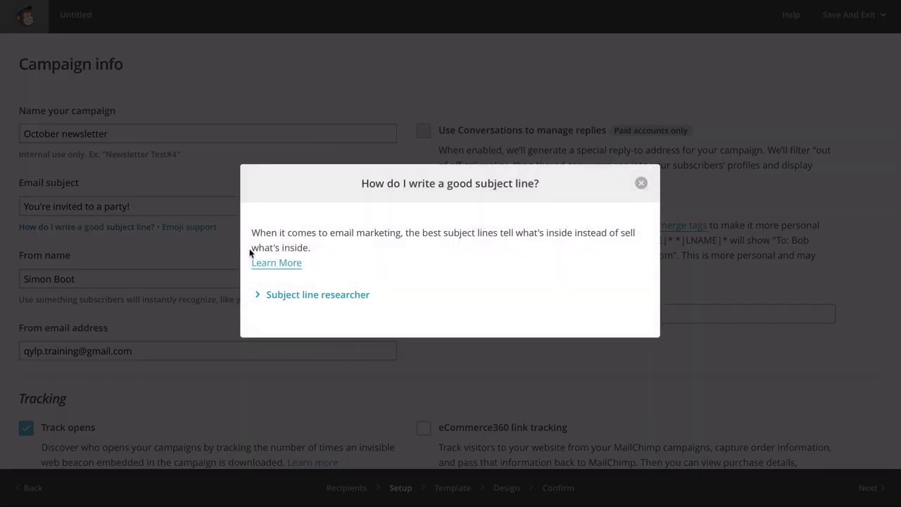
click(642, 183)
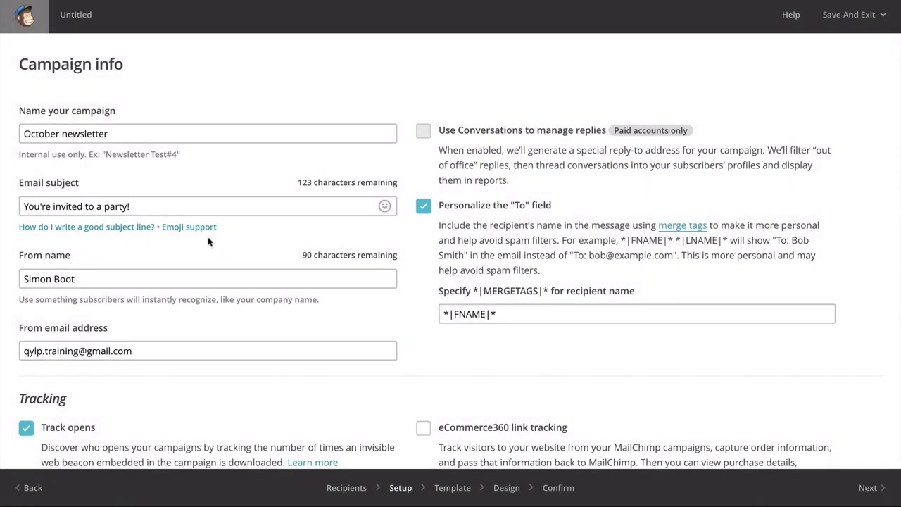
click(196, 226)
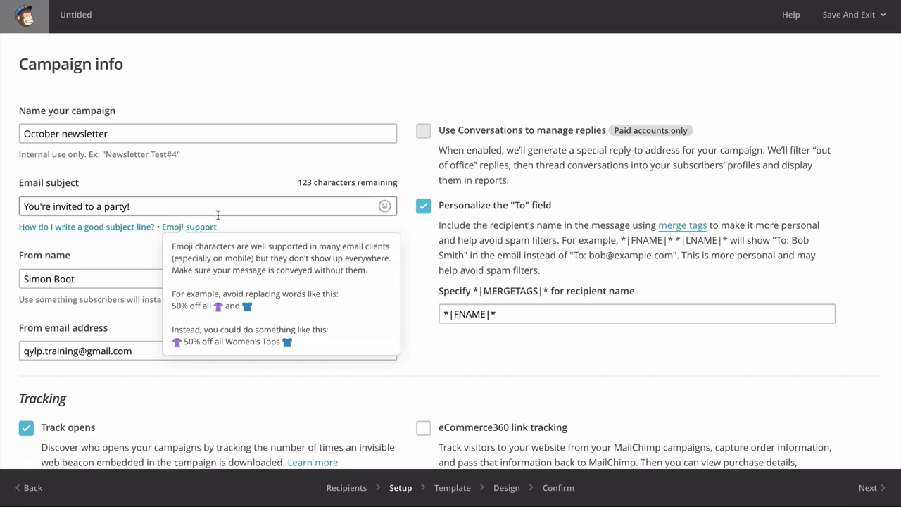
click(215, 204)
click(197, 226)
click(179, 203)
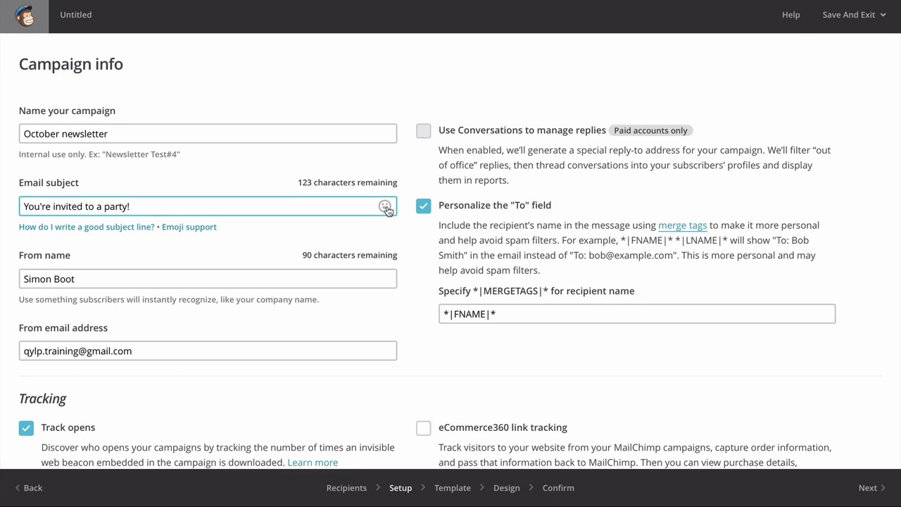
text(🍔🍹🎉)
click(194, 281)
scroll(194, 281, down, 2)
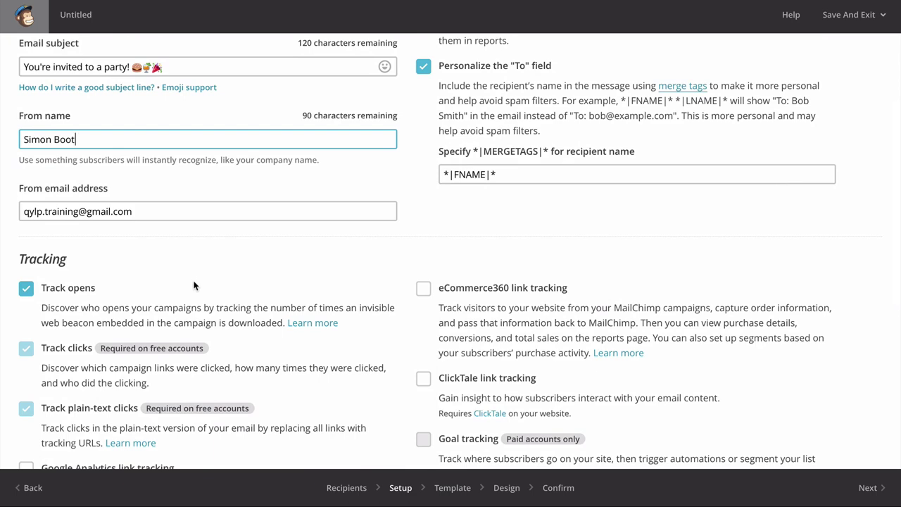
scroll(194, 285, up, 2)
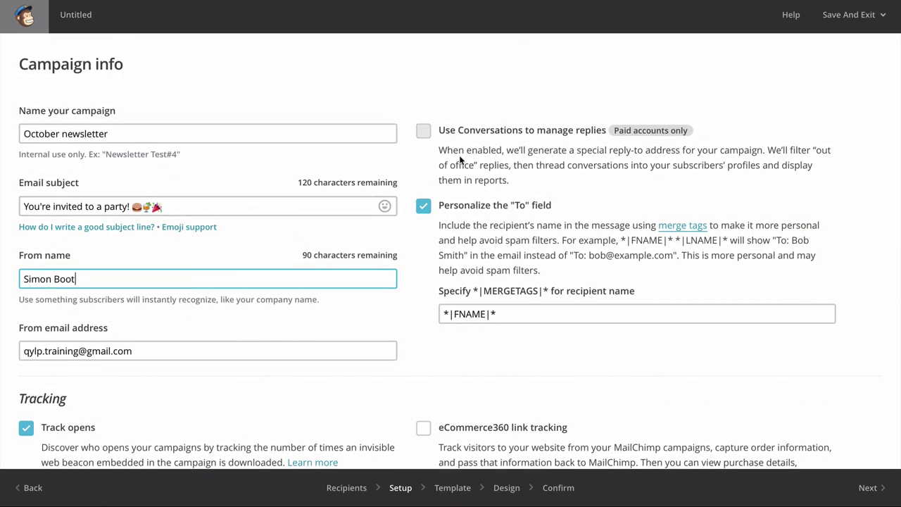
scroll(547, 146, down, 3)
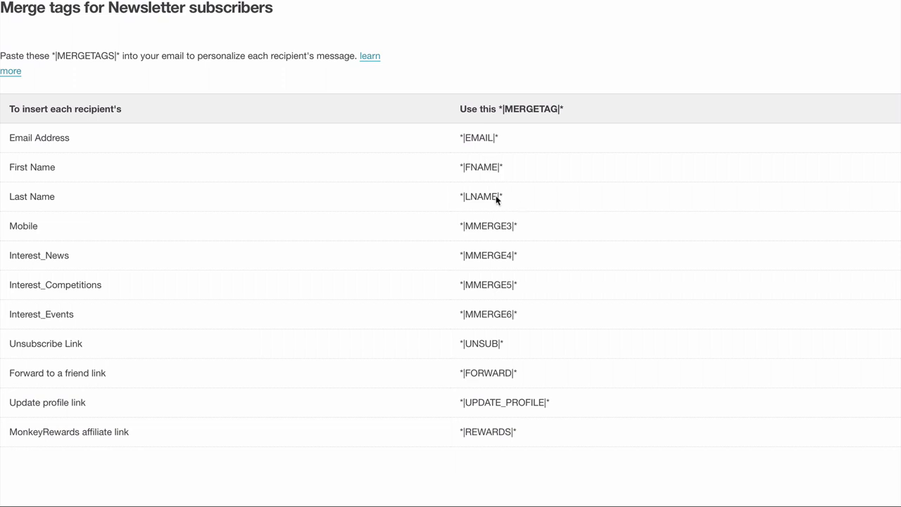
- Replace the recipient name tag with *|FNAME|* *|LNAME|* copied from the merge tag examples
click(498, 1)
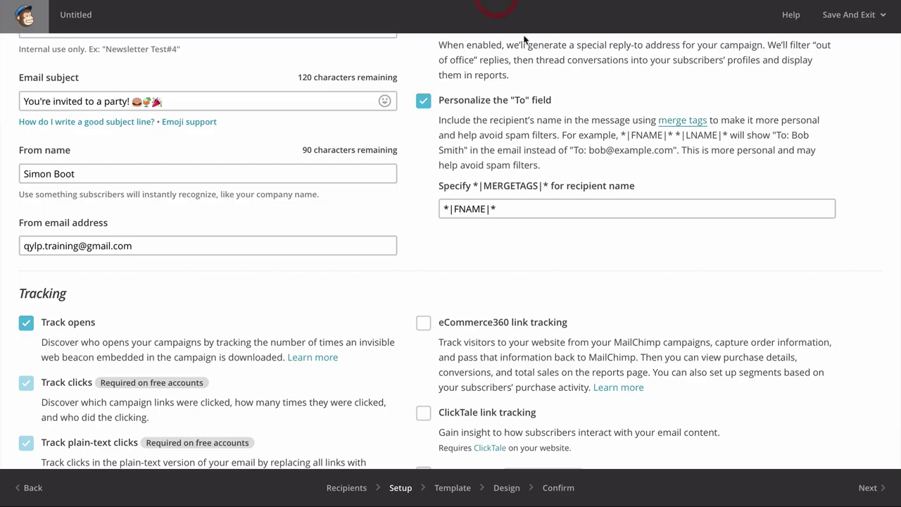
drag(726, 136, 620, 135)
key(ctrl+c)
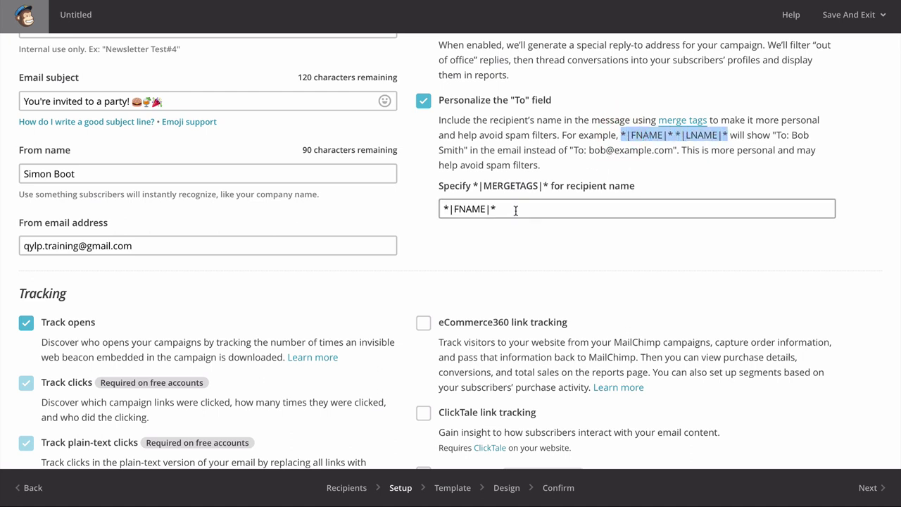
drag(516, 210, 443, 208)
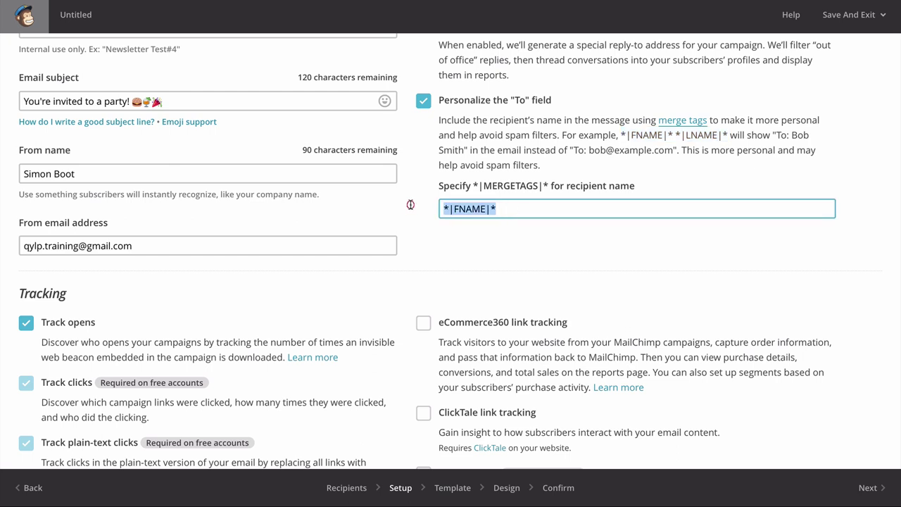
key(ctrl+v)
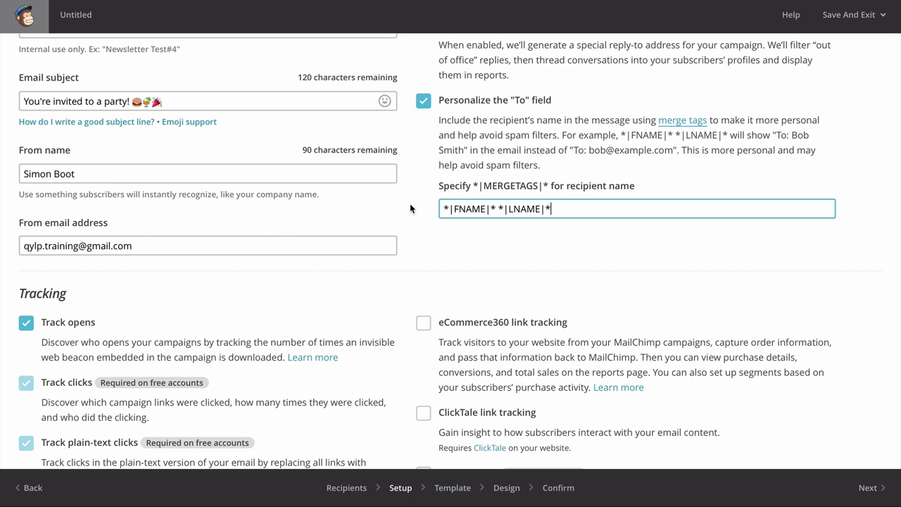
- Review the tracking and social options, leaving plain-text click tracking and Authenticate campaign ticked
scroll(410, 203, down, 3)
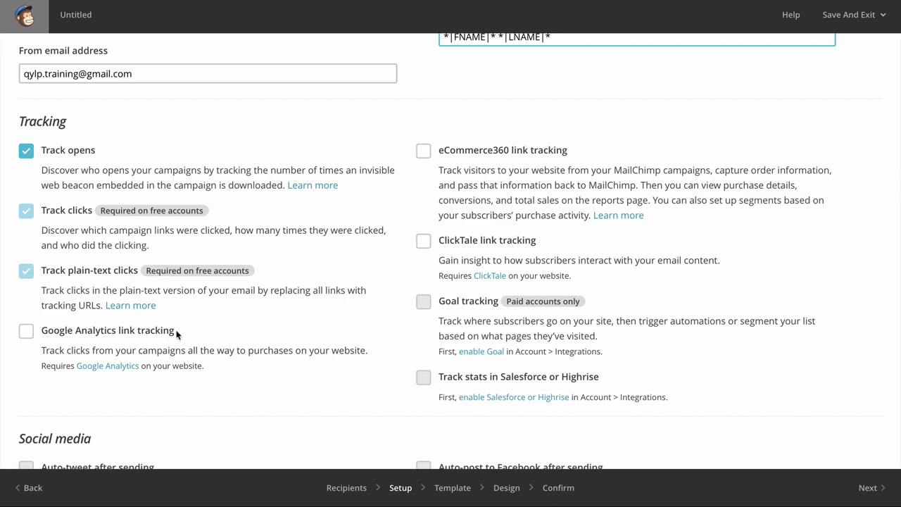
scroll(317, 336, down, 3)
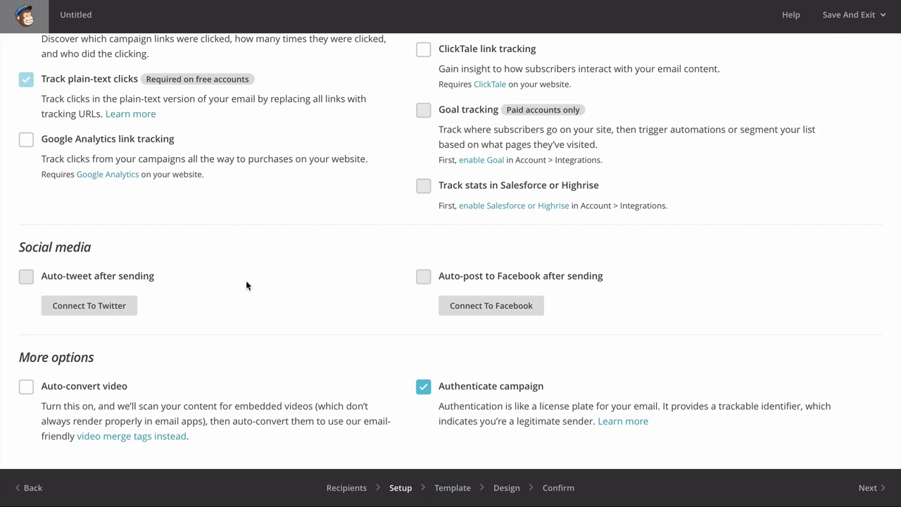
mouse_move(664, 496)
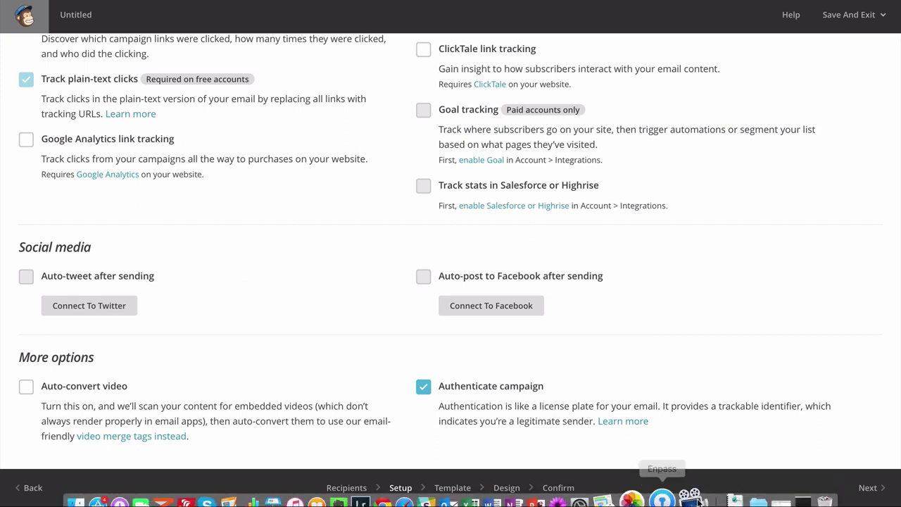
- Advance to the template step and browse the Themes gallery
click(865, 487)
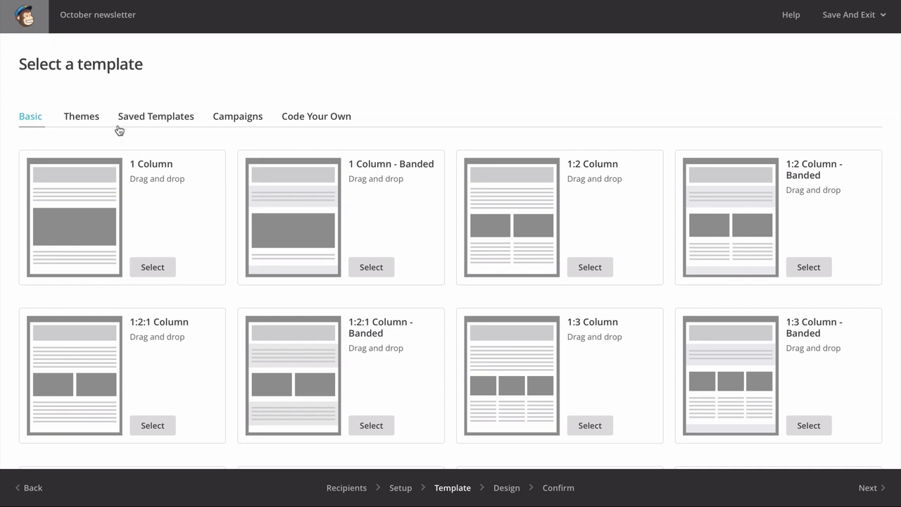
click(84, 117)
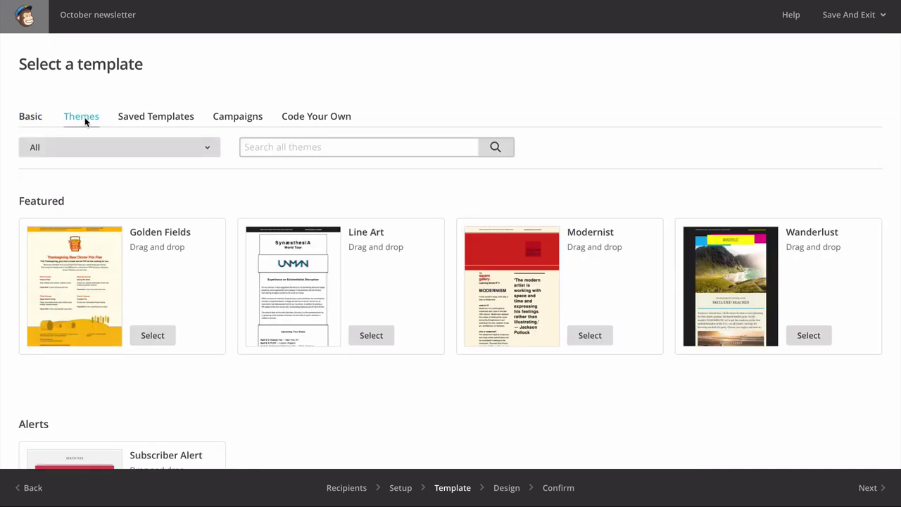
scroll(84, 117, down, 15)
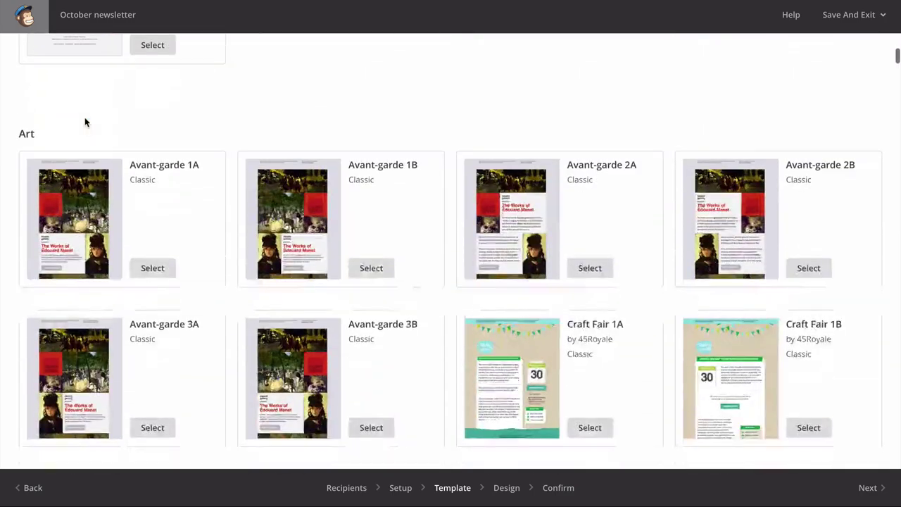
scroll(85, 119, down, 20)
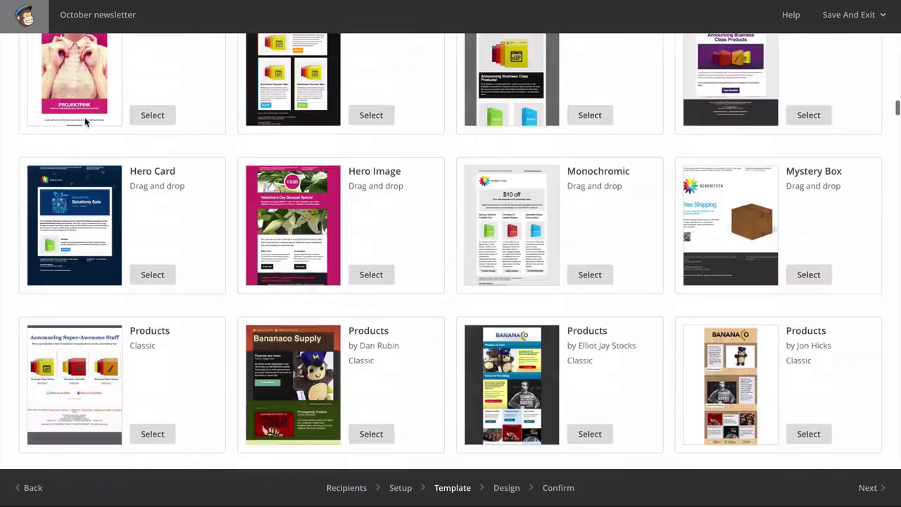
scroll(84, 117, down, 8)
scroll(85, 116, up, 20)
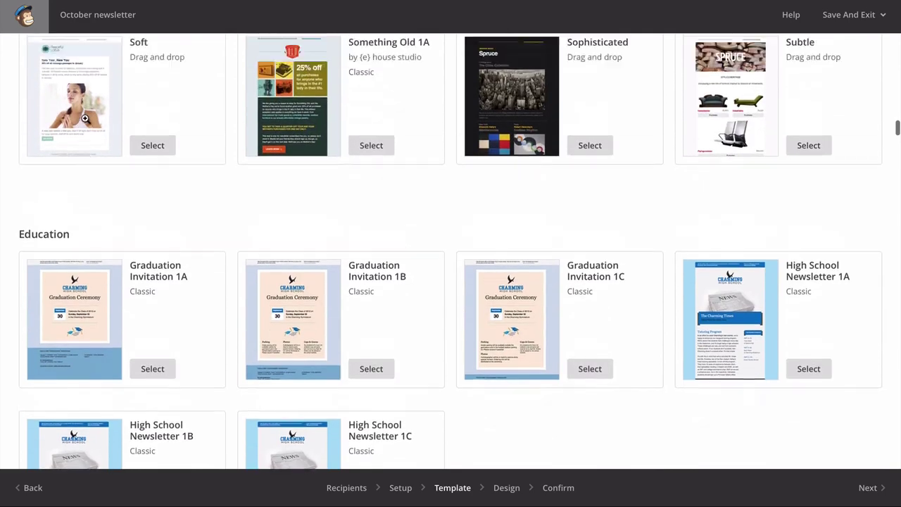
scroll(84, 118, up, 10)
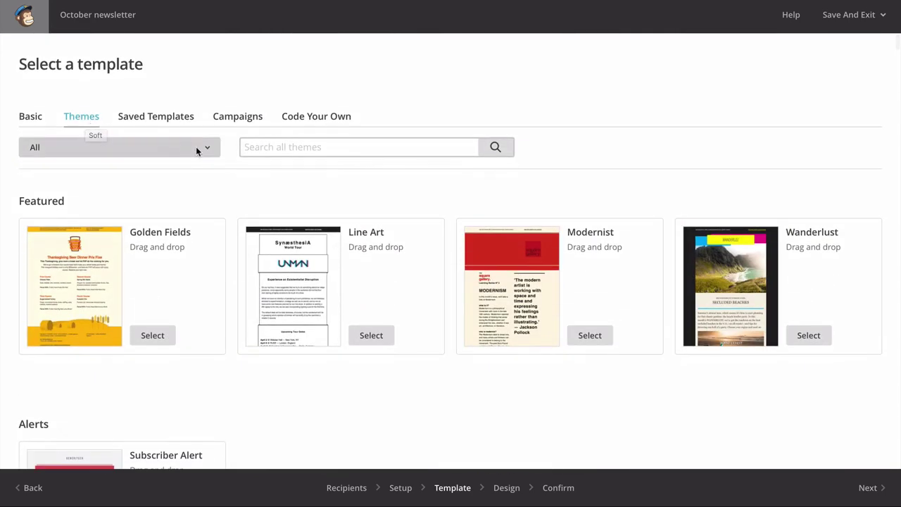
- Filter the themes to the Food (7) category
click(202, 146)
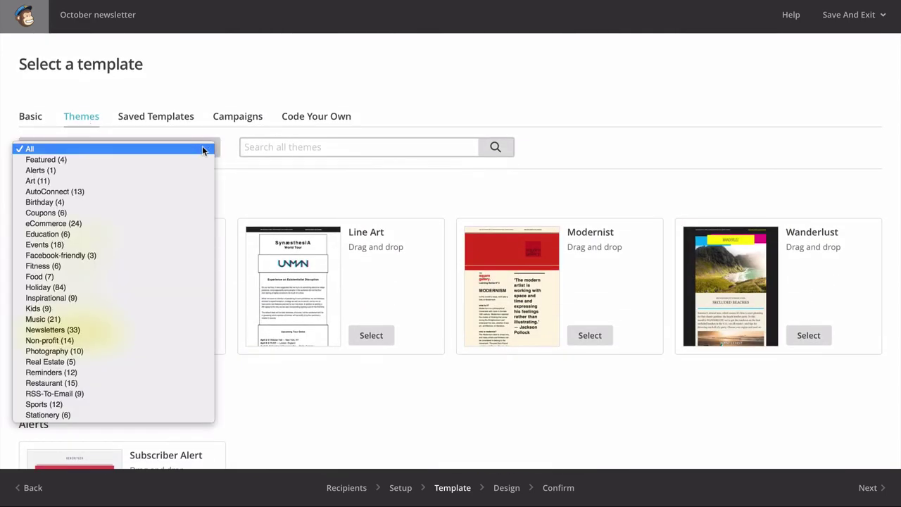
click(202, 146)
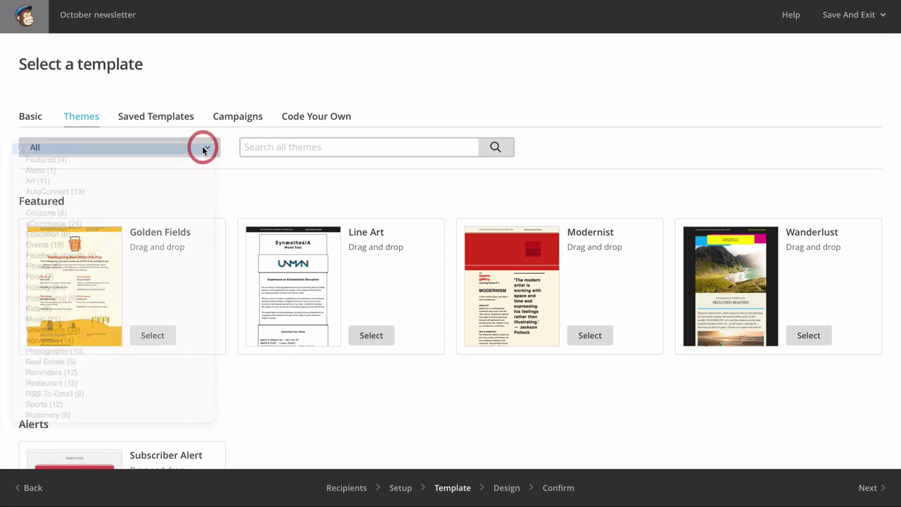
click(203, 148)
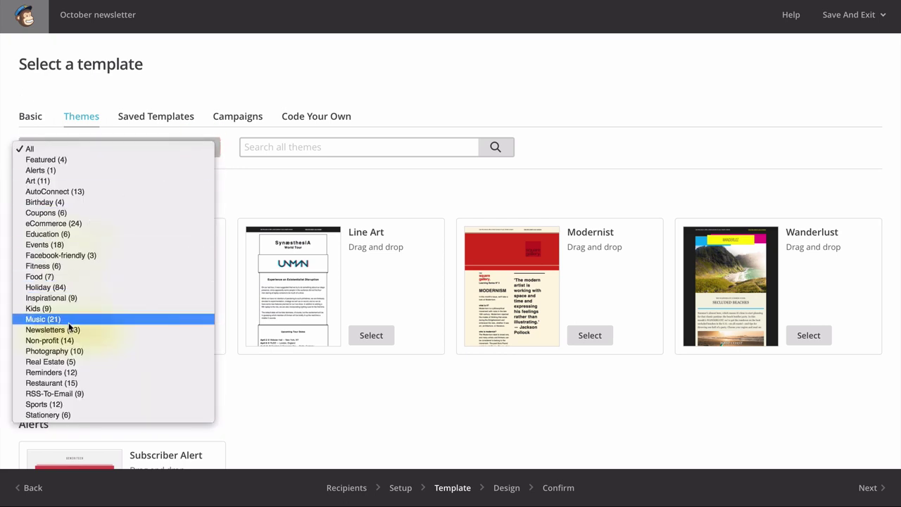
click(45, 277)
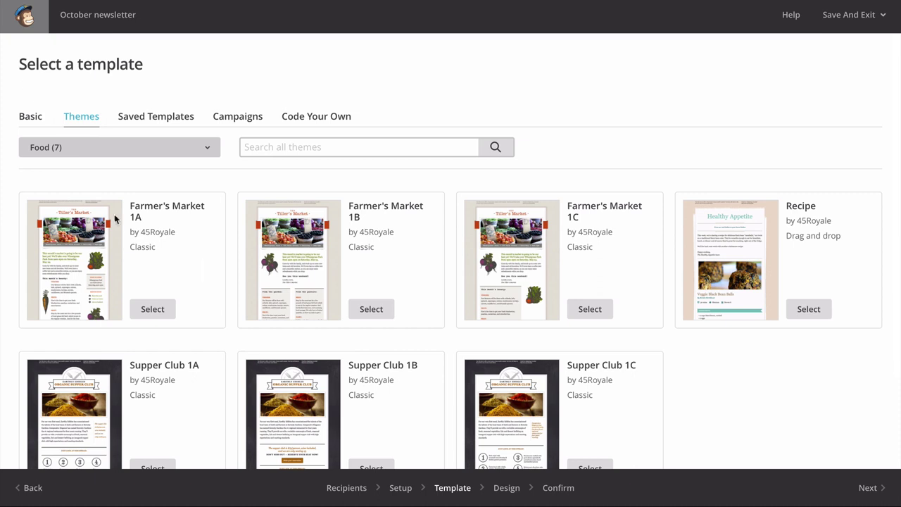
- Choose the Farmer's Market 1A template and change the intro heading to 11am and May 22
click(155, 312)
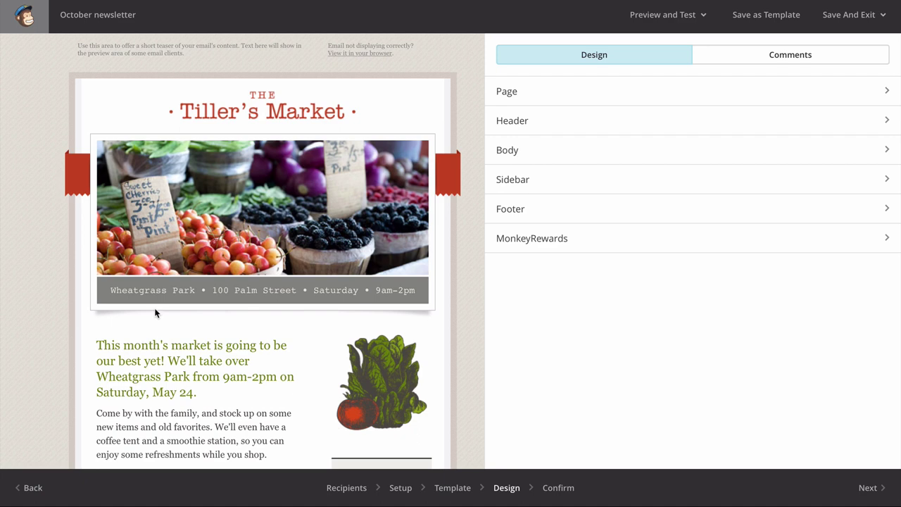
scroll(155, 312, down, 4)
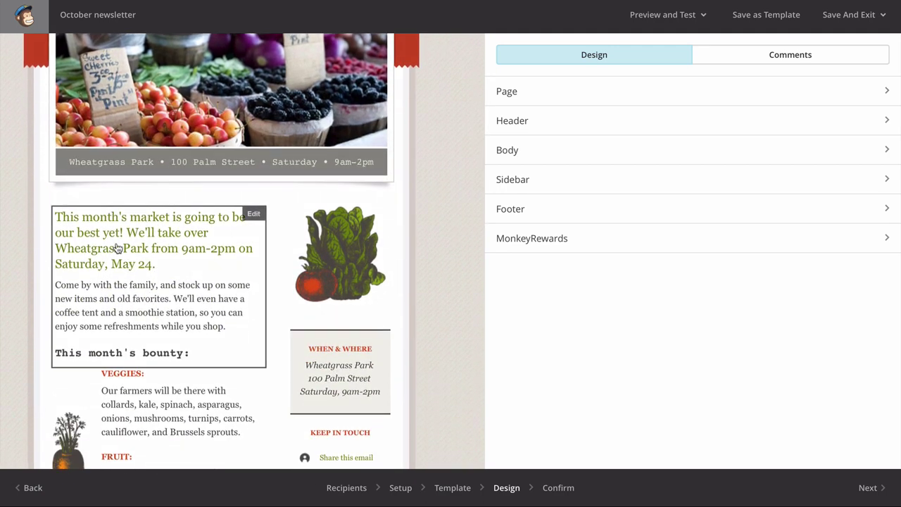
scroll(118, 247, down, 3)
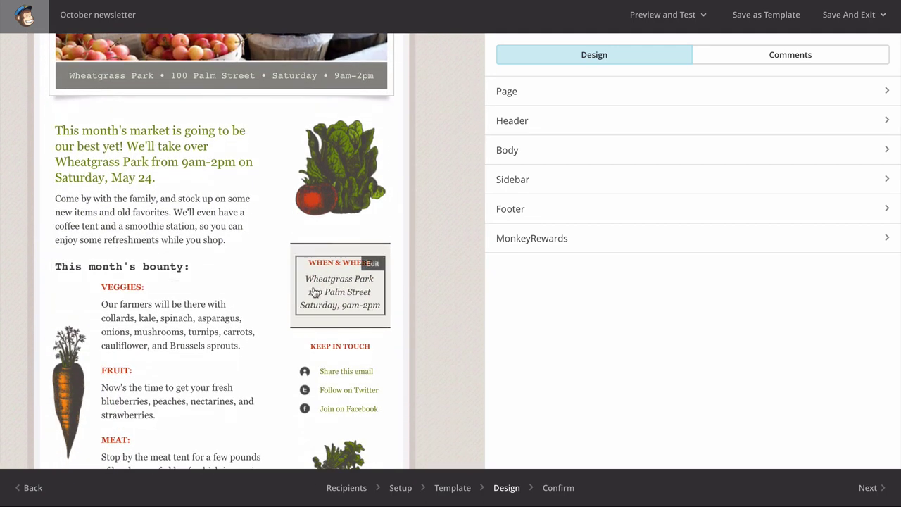
click(151, 213)
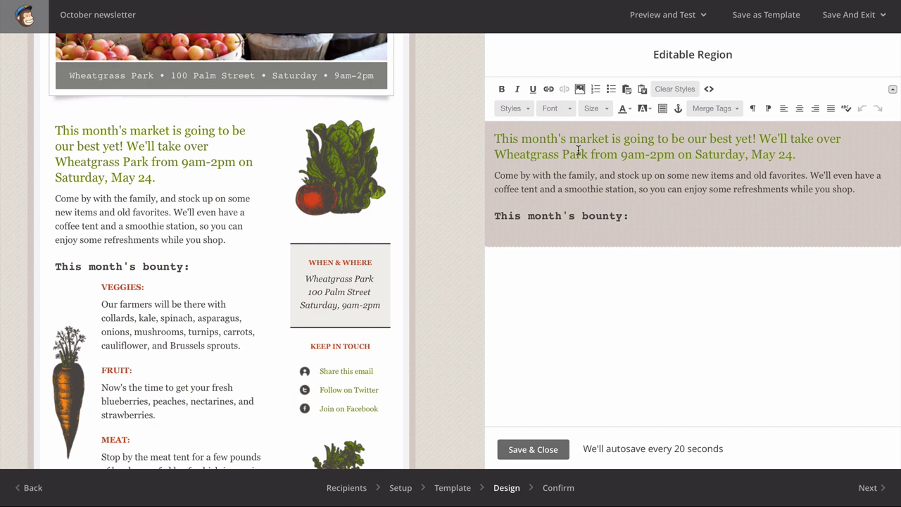
key(Down)
key(alt+Right)
key(alt+Right)
key(alt+Right)
key(shift+Right)
text(11)
key(alt+Right)
key(alt+Right)
key(alt+Right)
key(alt+Right)
key(alt+Right)
key(alt+Right)
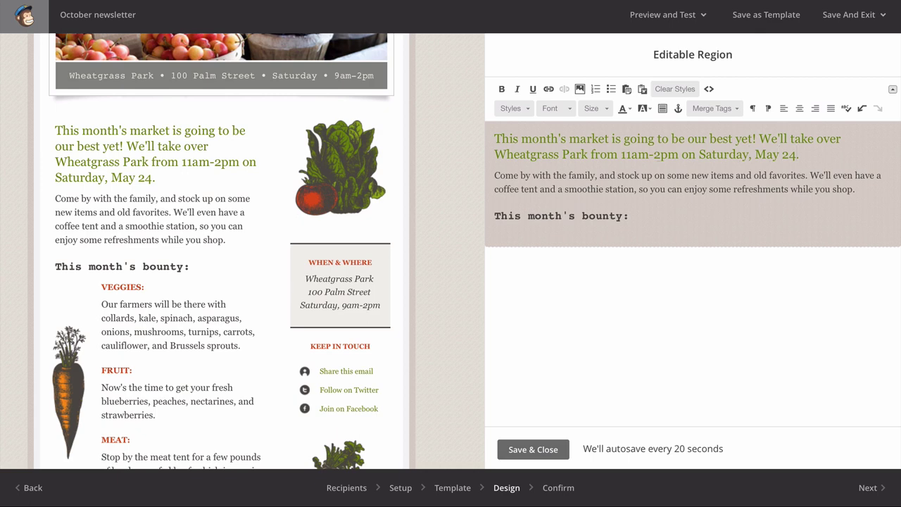
key(alt+shift+Left)
text(22)
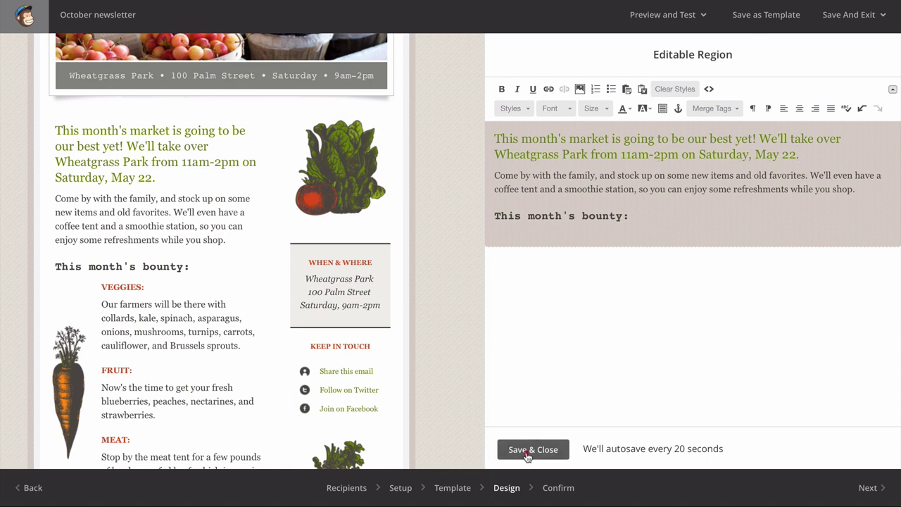
click(533, 449)
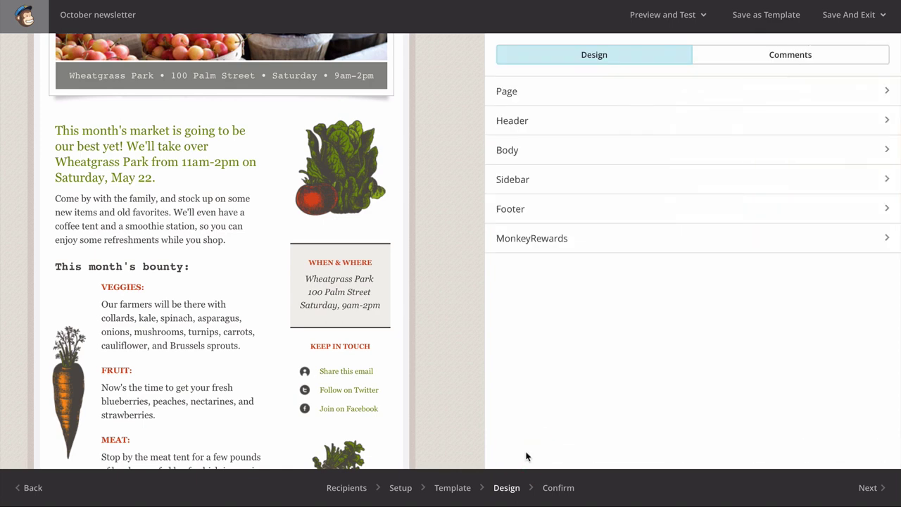
- Change the When & Where street number from 100 to 111 and save
click(332, 294)
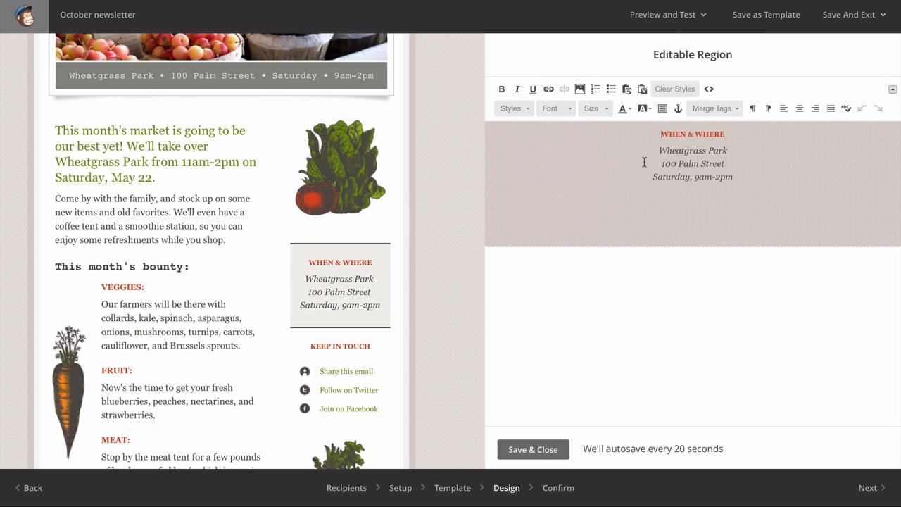
click(672, 161)
double_click(672, 163)
text(111)
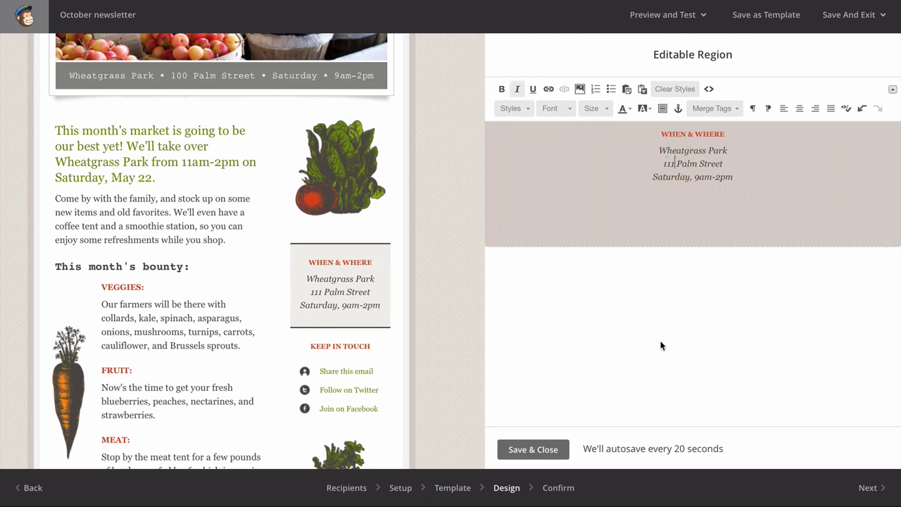
click(533, 450)
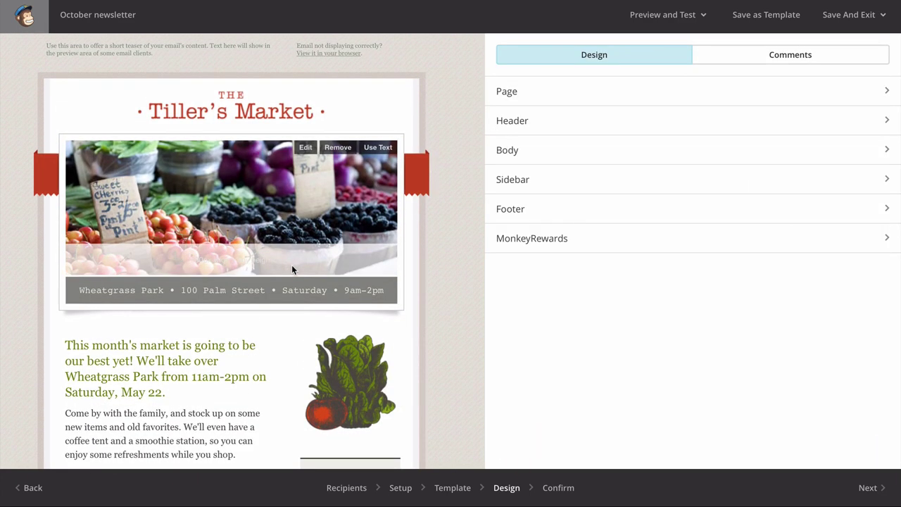
- Crop the header market photo shorter to 530 × 186 and save it
click(305, 147)
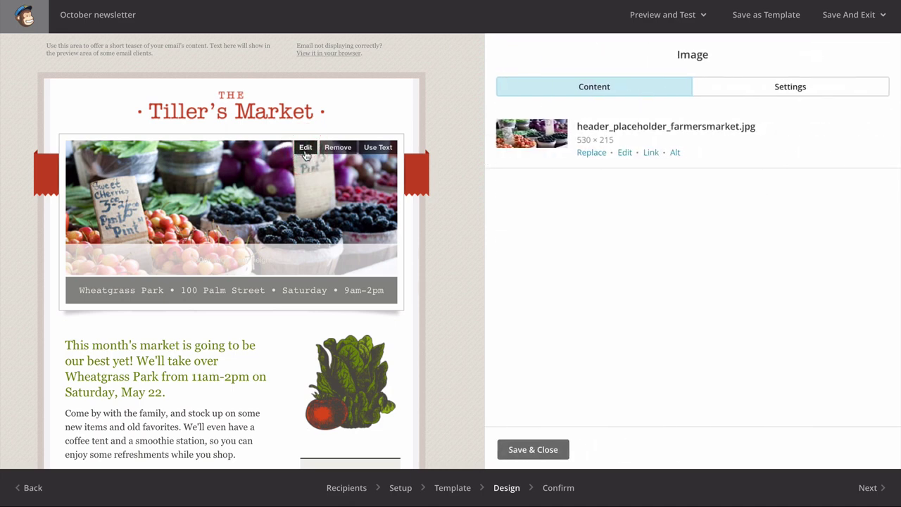
click(625, 153)
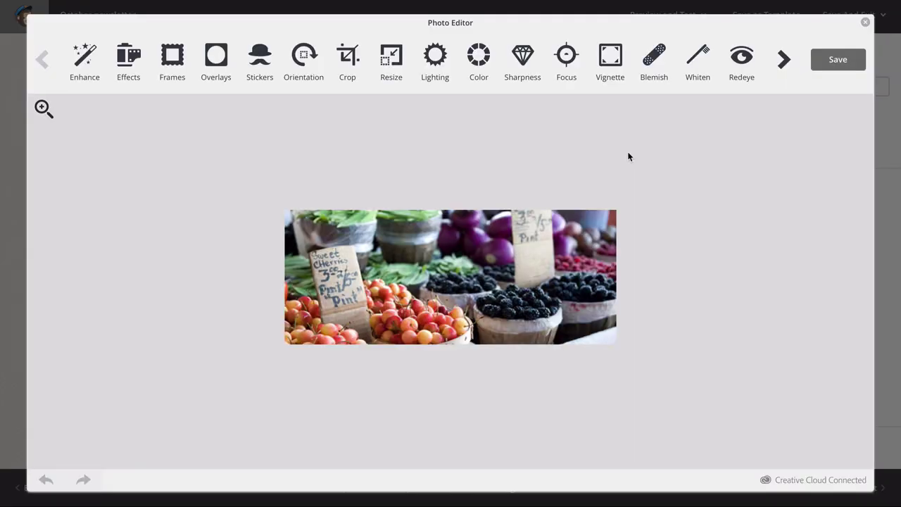
click(347, 56)
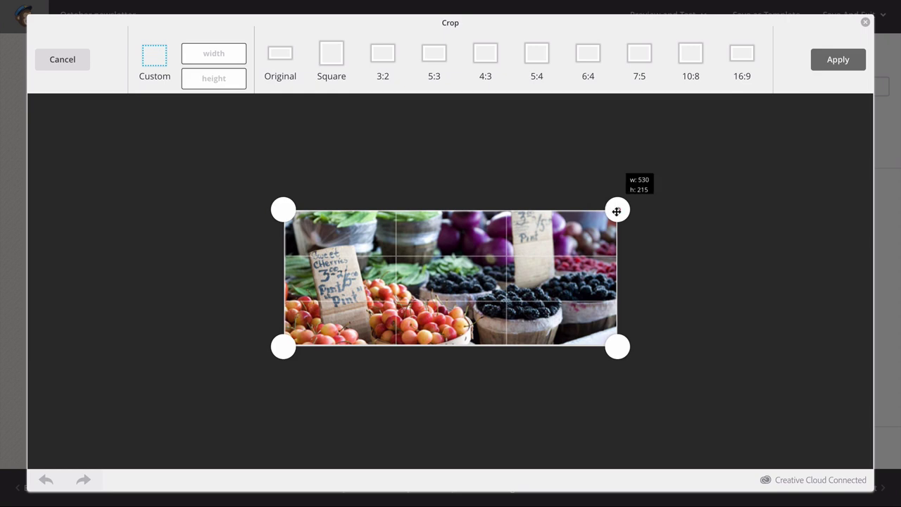
drag(617, 210, 623, 227)
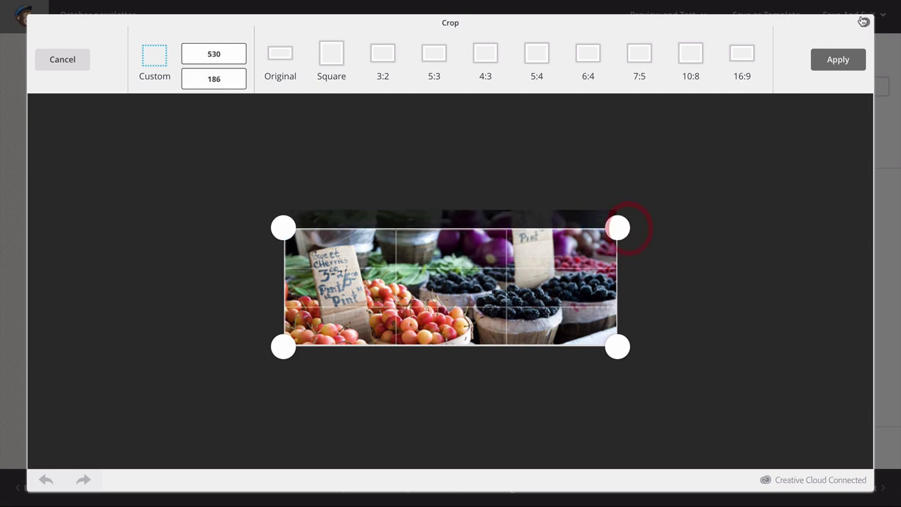
click(838, 59)
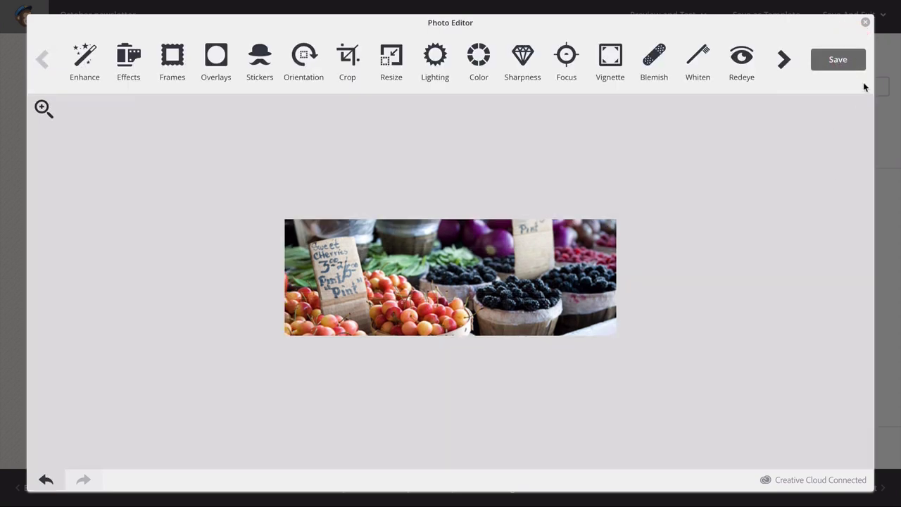
click(838, 62)
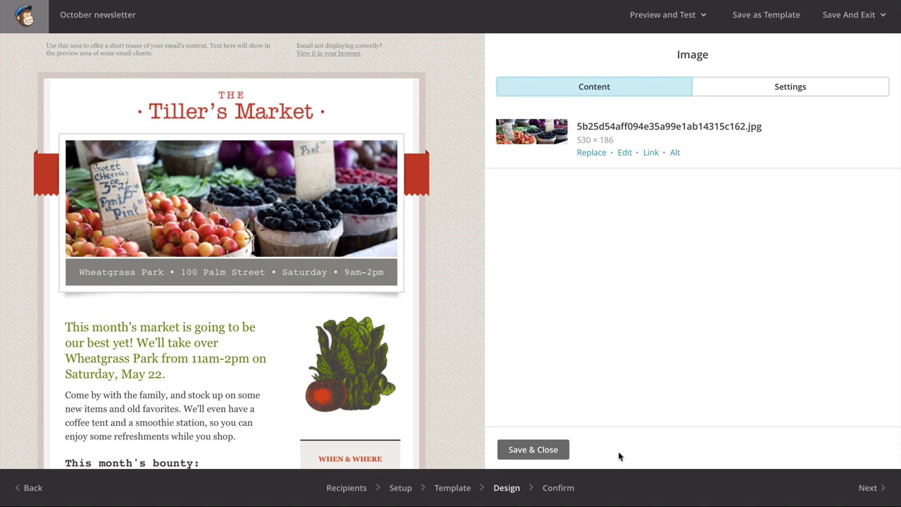
- Finish the header image and pick the 1 Column basic layout to replace Farmer's Market 1A
click(548, 449)
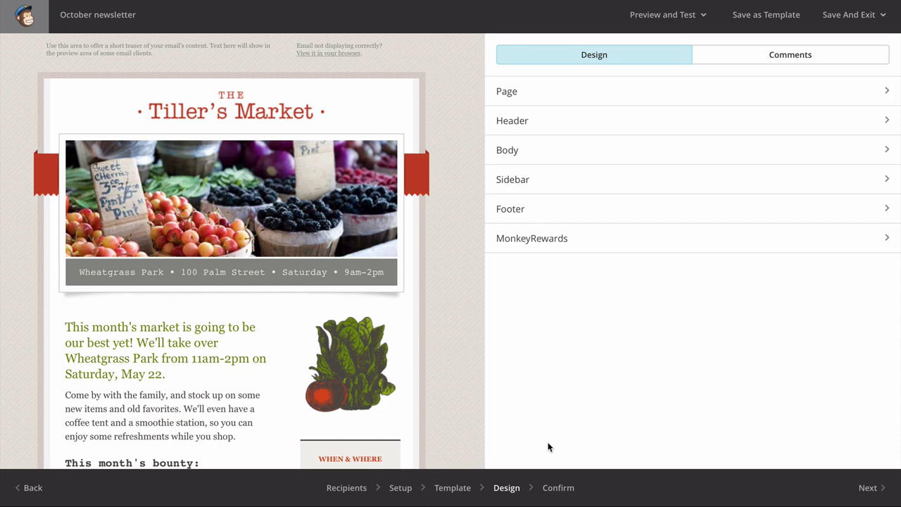
click(449, 489)
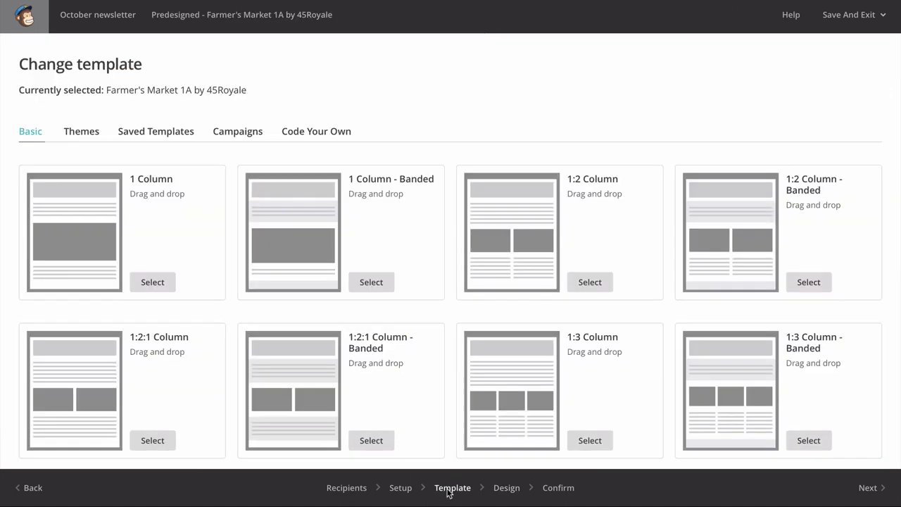
click(86, 133)
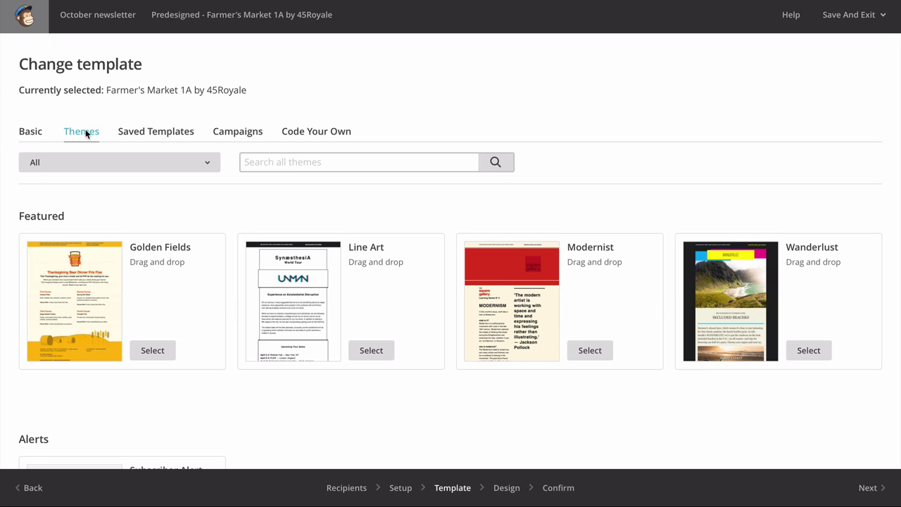
click(31, 132)
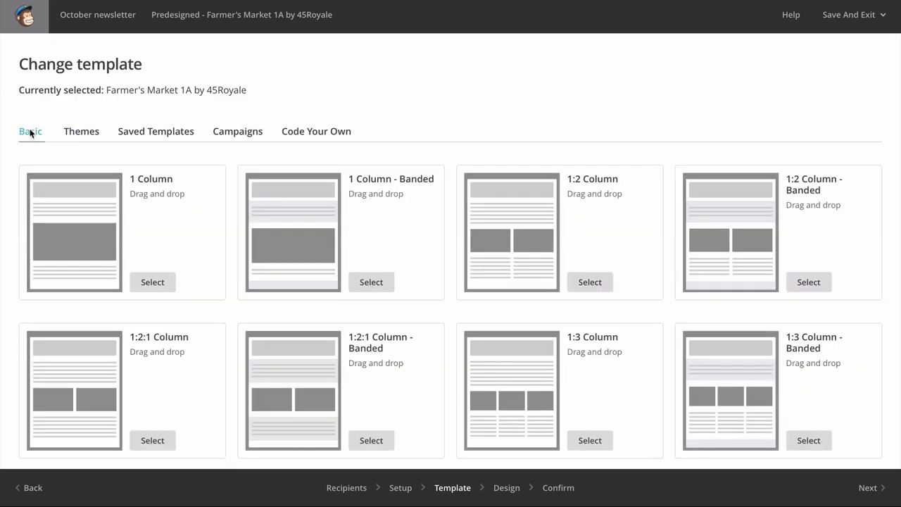
click(152, 282)
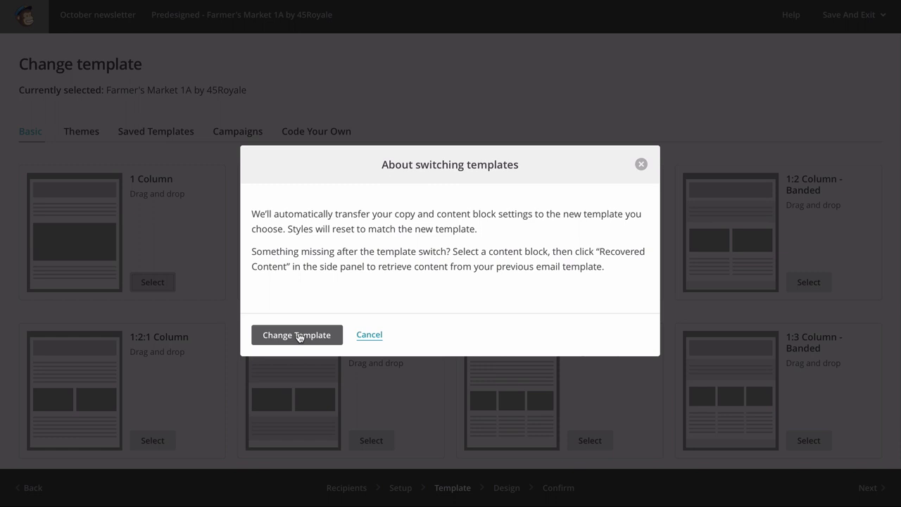
- Confirm the switch to 1 Column and clear the text block's placeholder text
click(299, 337)
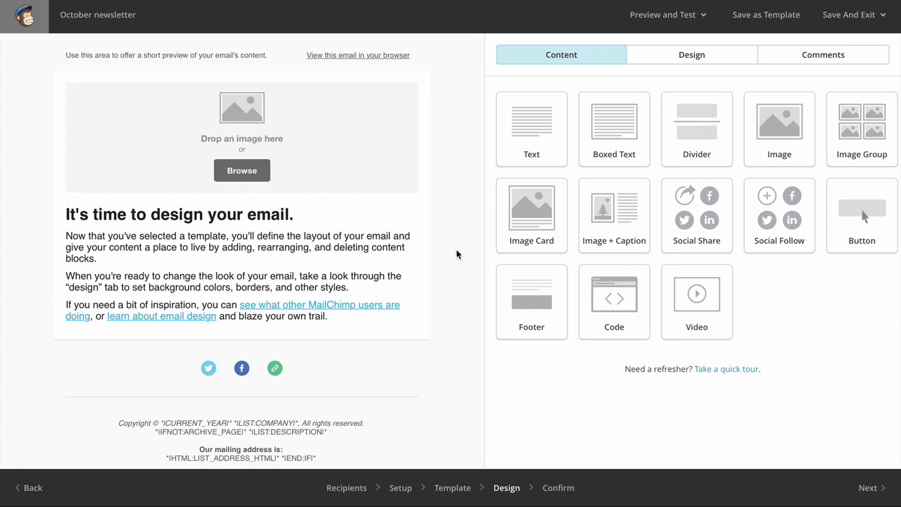
mouse_move(326, 231)
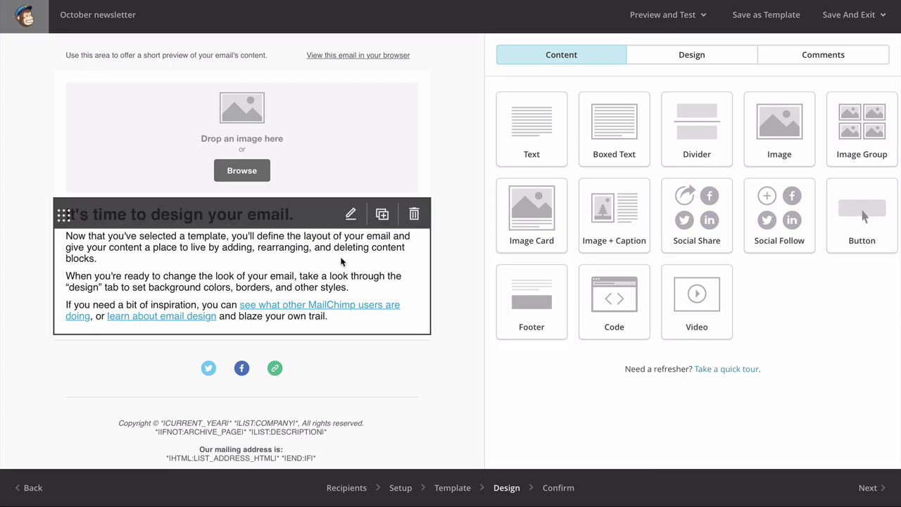
click(351, 215)
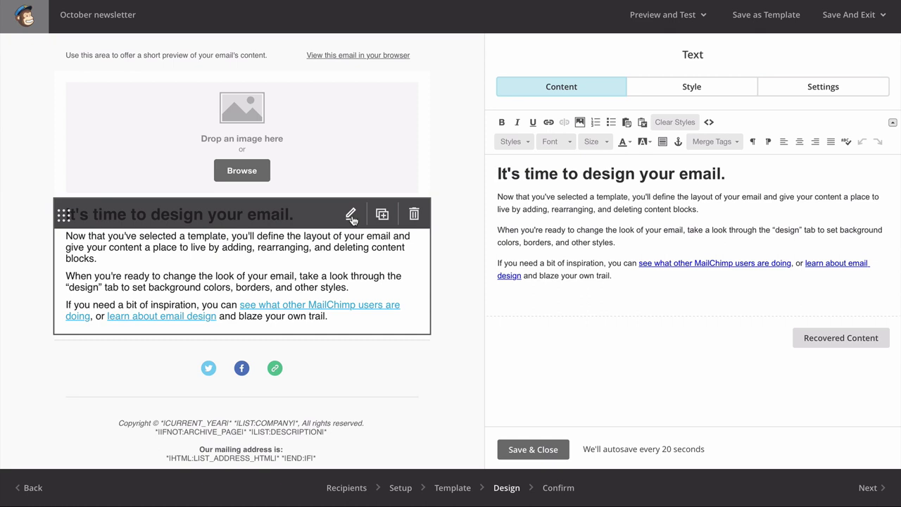
key(ctrl+a)
key(BackSpace)
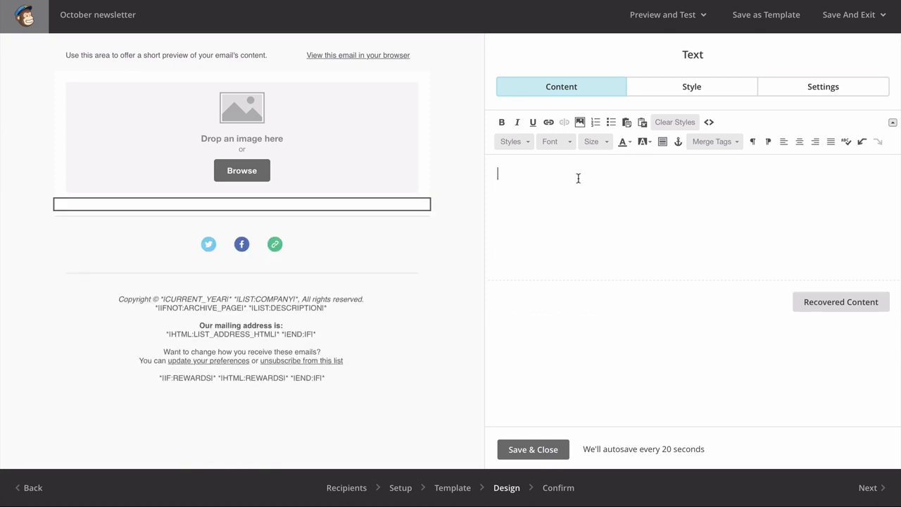
- Paste the party announcement and add 'Burger Party!' as its own first line
key(ctrl+v)
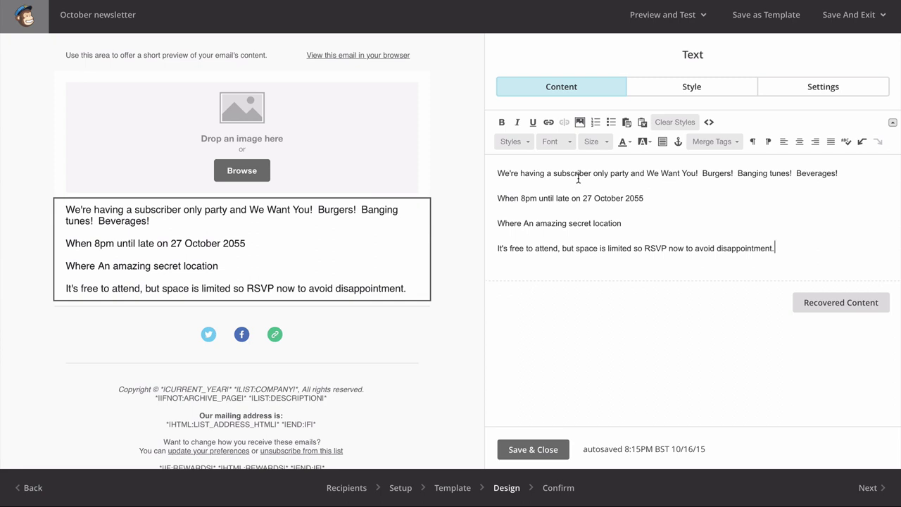
key(Up)
text(Burger Party!)
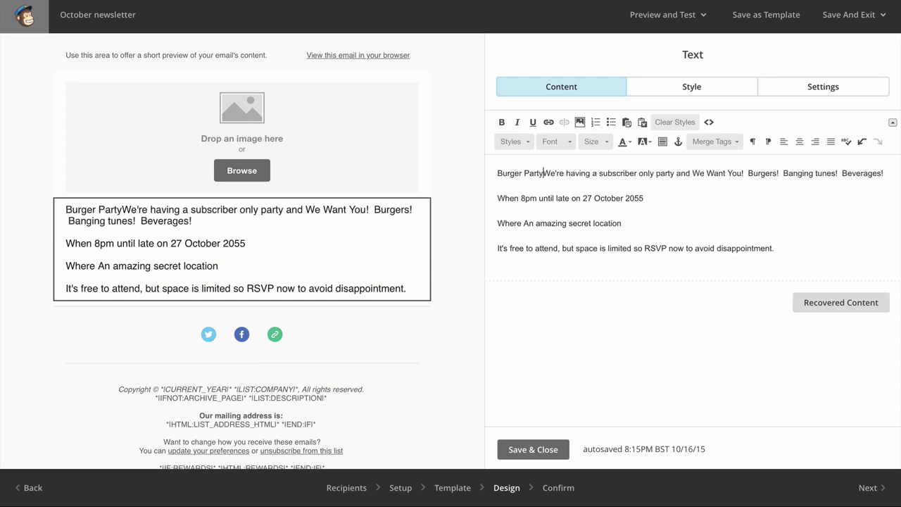
key(shift+Return)
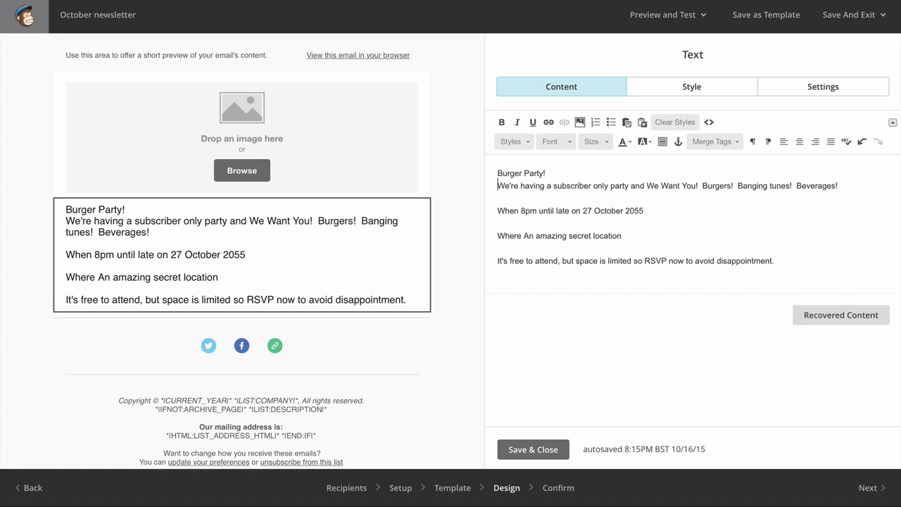
key(shift+Up)
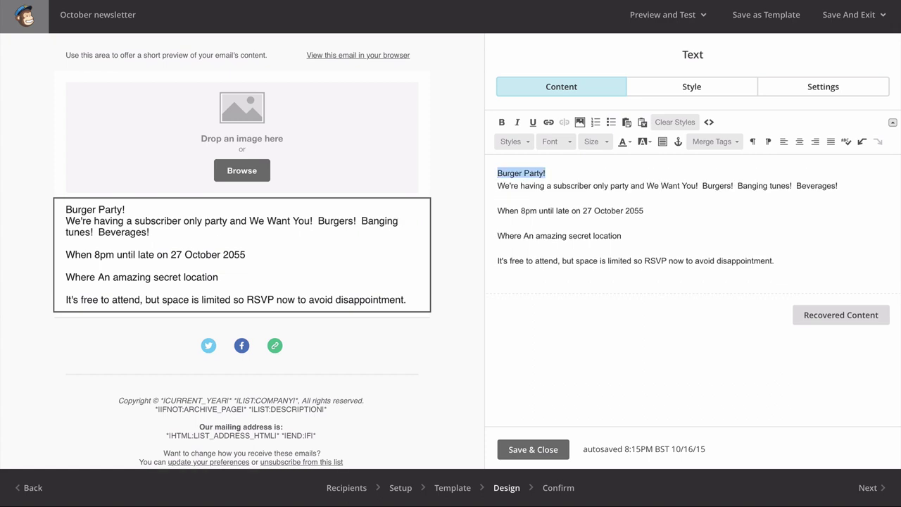
- Make 'Burger Party!' a Heading 1
click(522, 144)
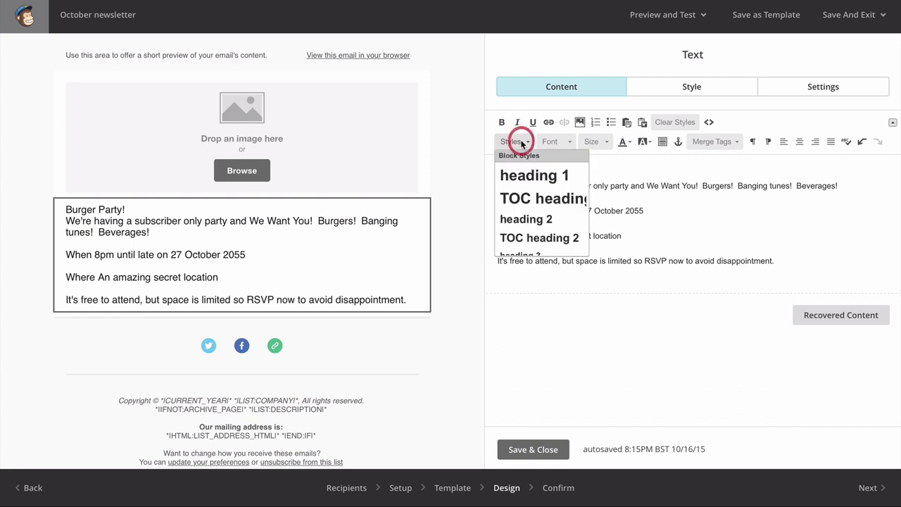
click(533, 176)
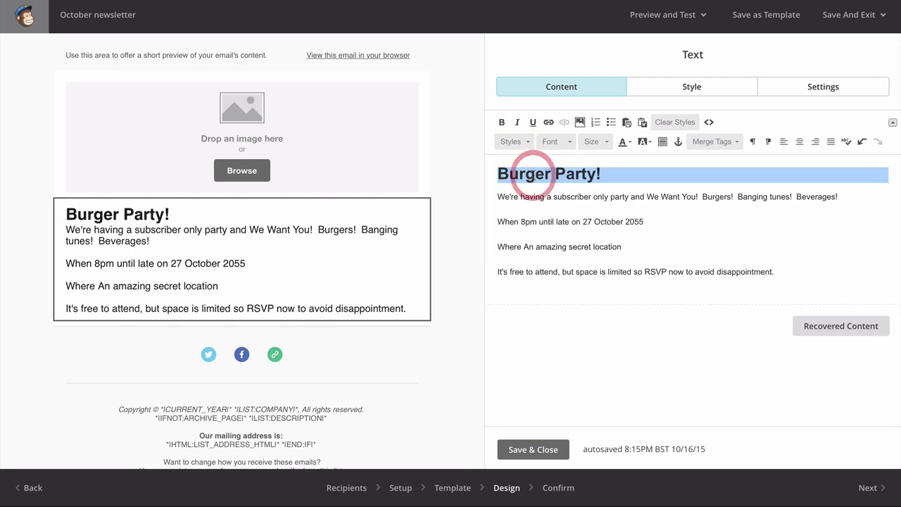
key(Right)
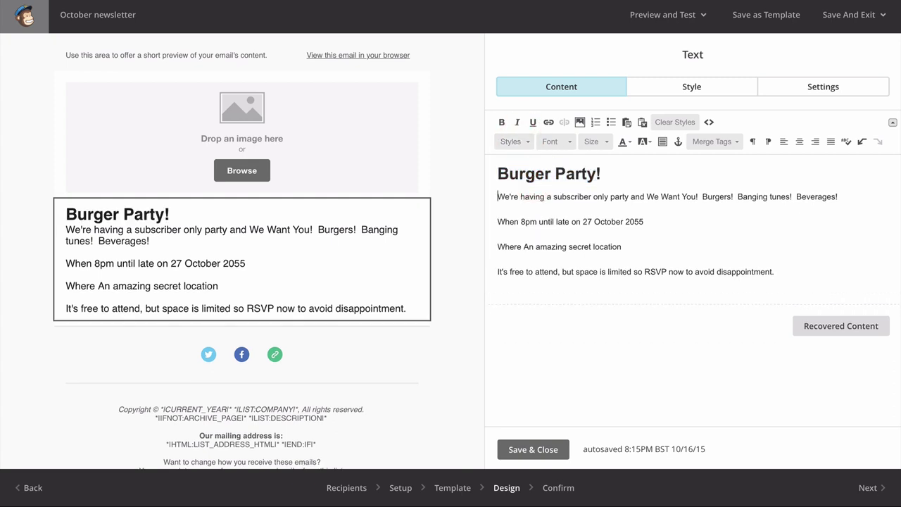
- Bold the words 'When' and 'Where' and italicise 'secret location'
double_click(508, 222)
click(502, 123)
click(497, 232)
double_click(498, 246)
click(502, 123)
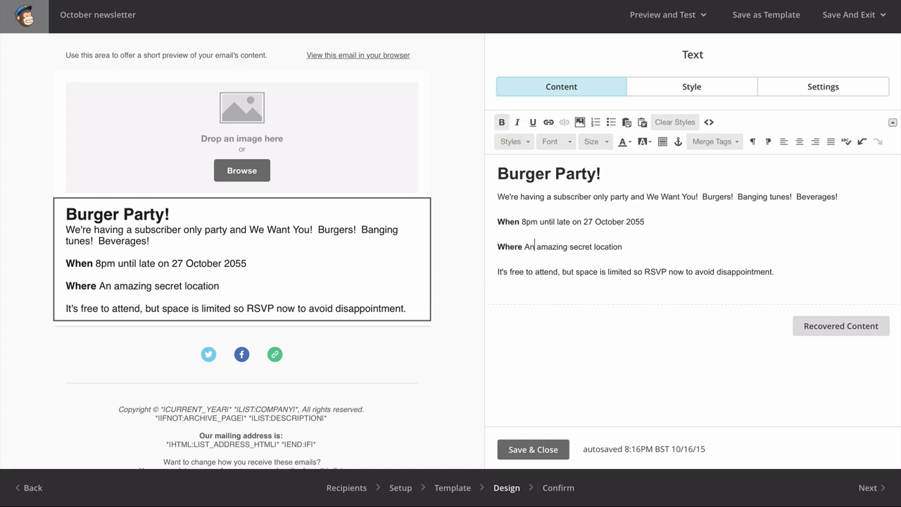
drag(570, 247, 623, 246)
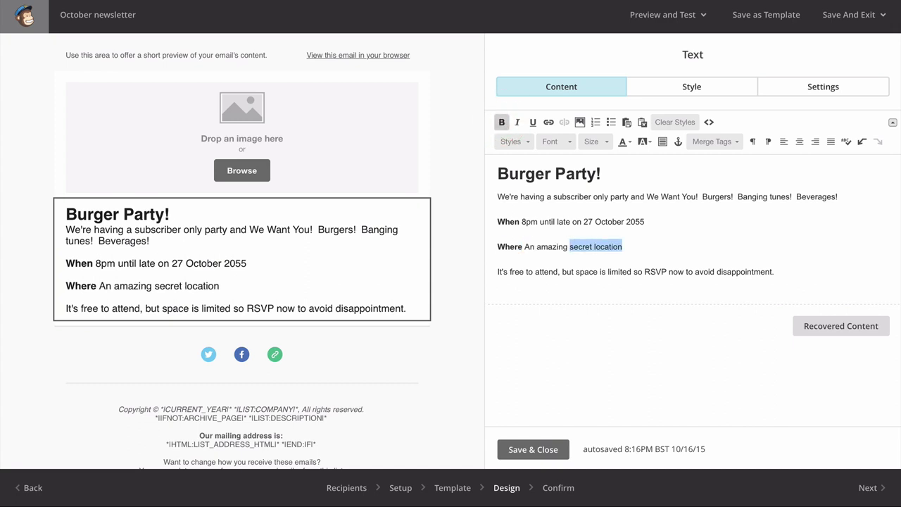
click(517, 123)
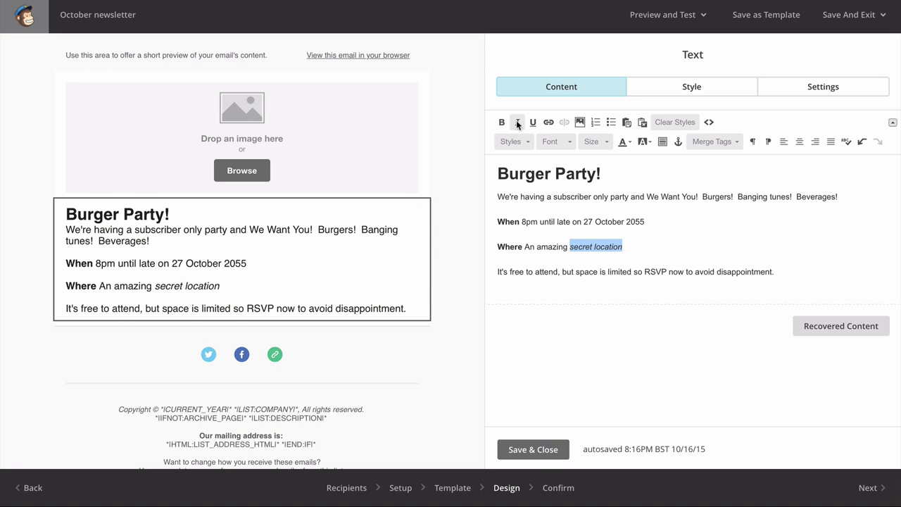
click(575, 271)
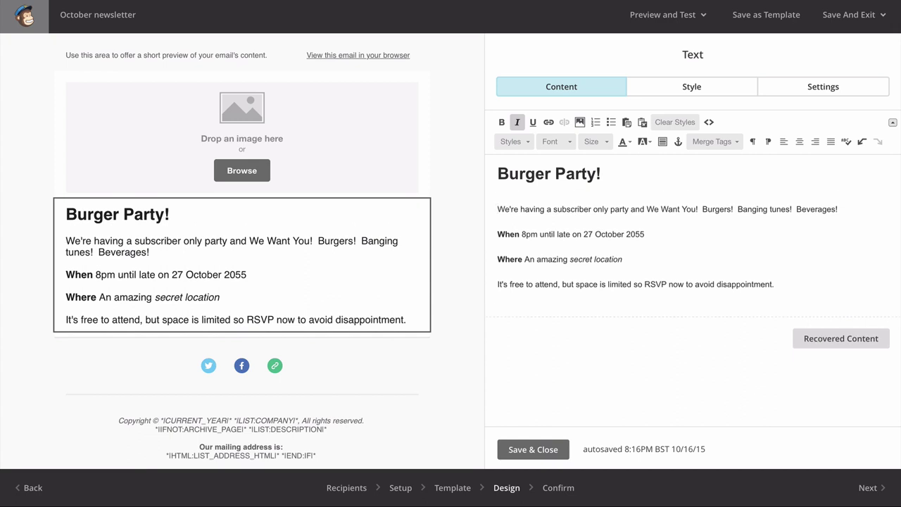
- Start a from-URL image import for the empty image block and open a new browser tab
click(243, 172)
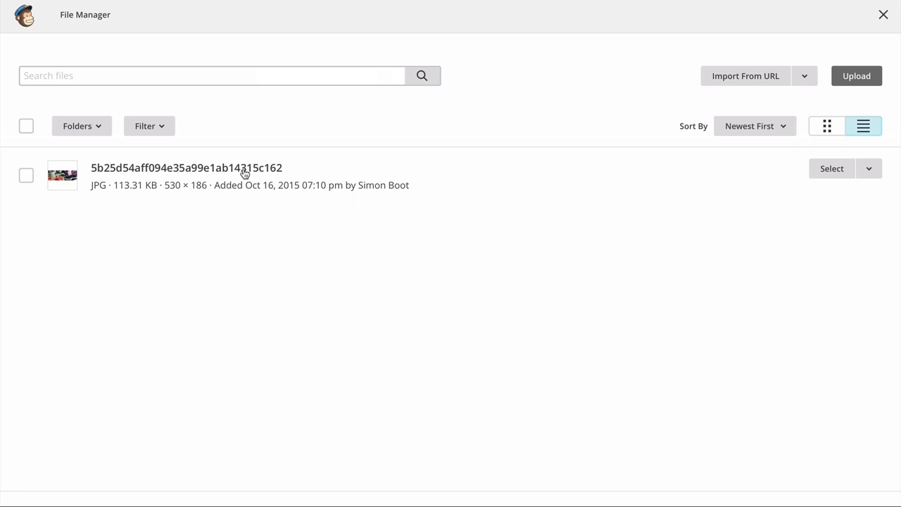
click(736, 75)
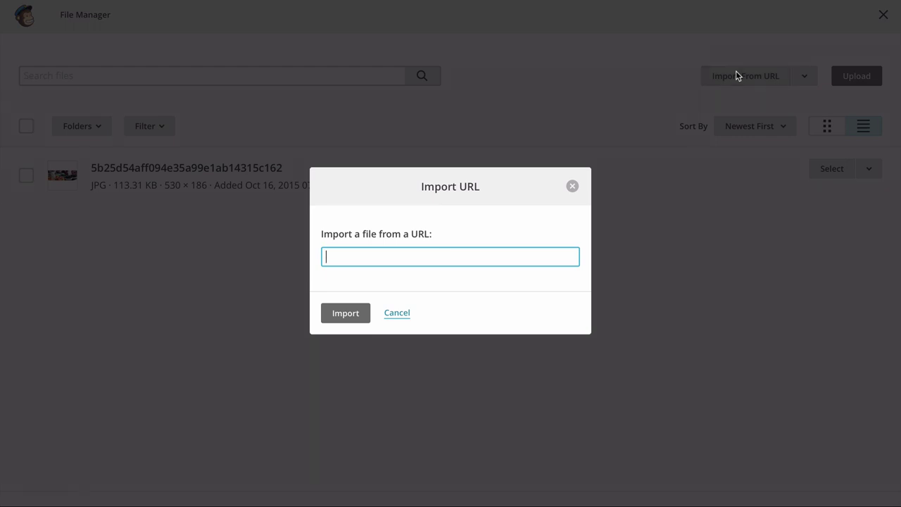
key(super+t)
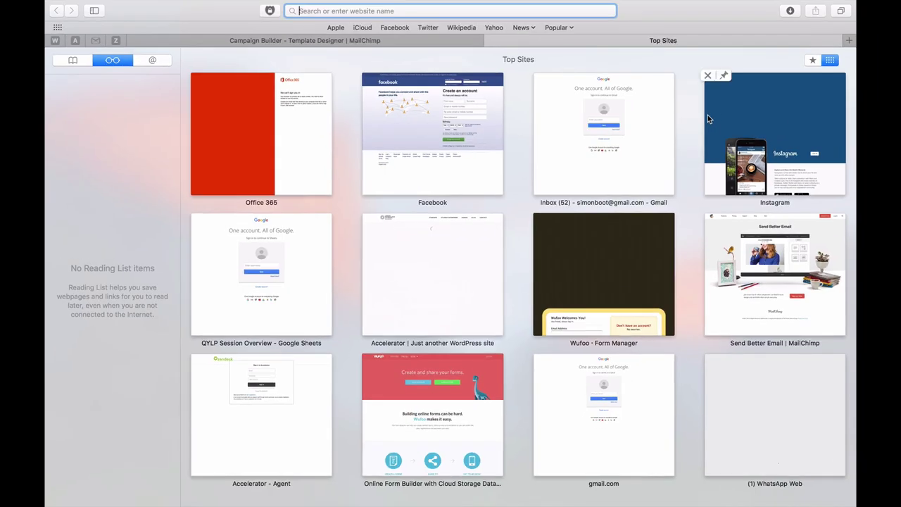
- Search Google Images for 'burger', open the BLT burger.png image and take its address
text(burger)
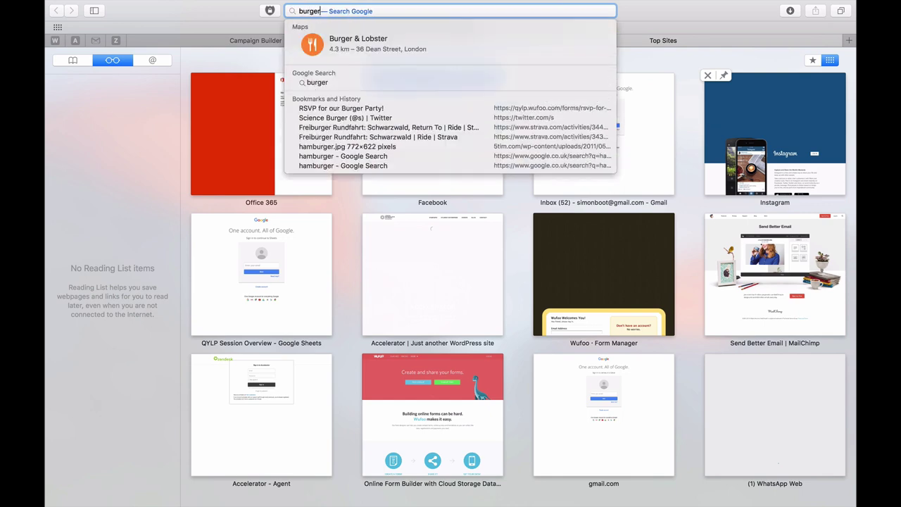
key(Return)
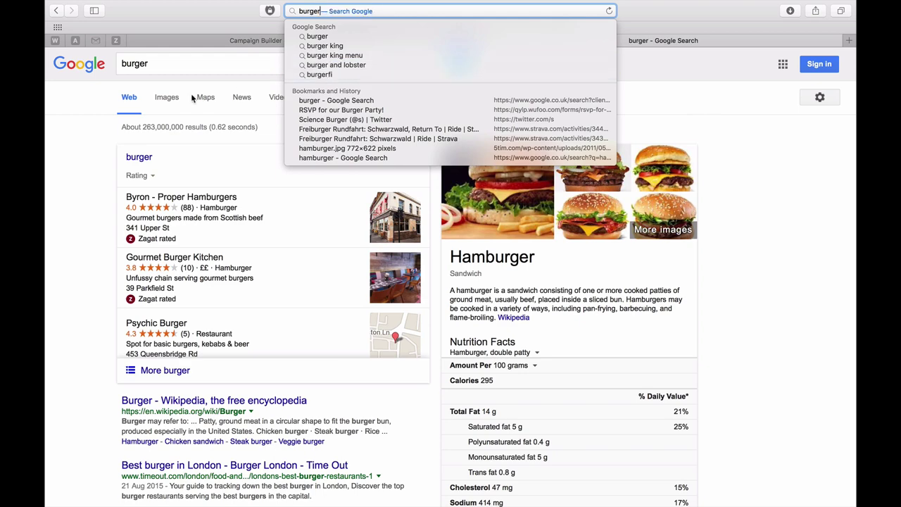
click(167, 99)
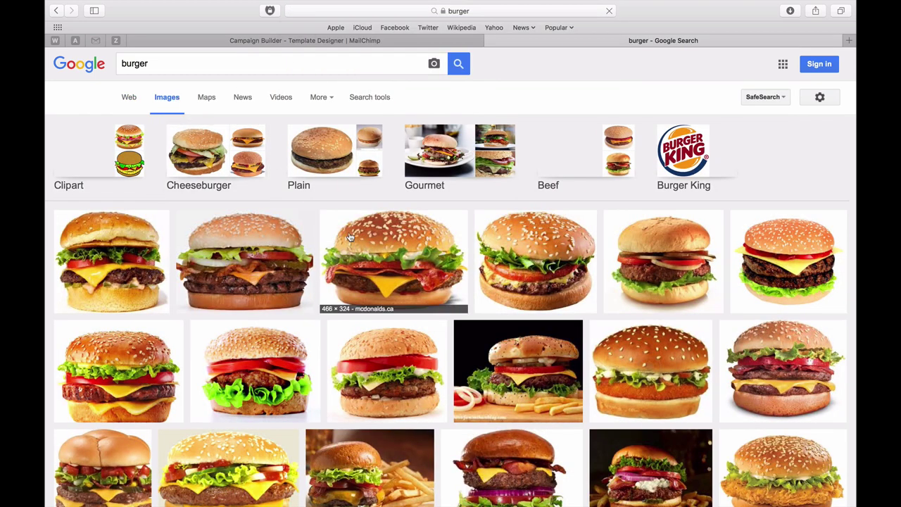
click(395, 253)
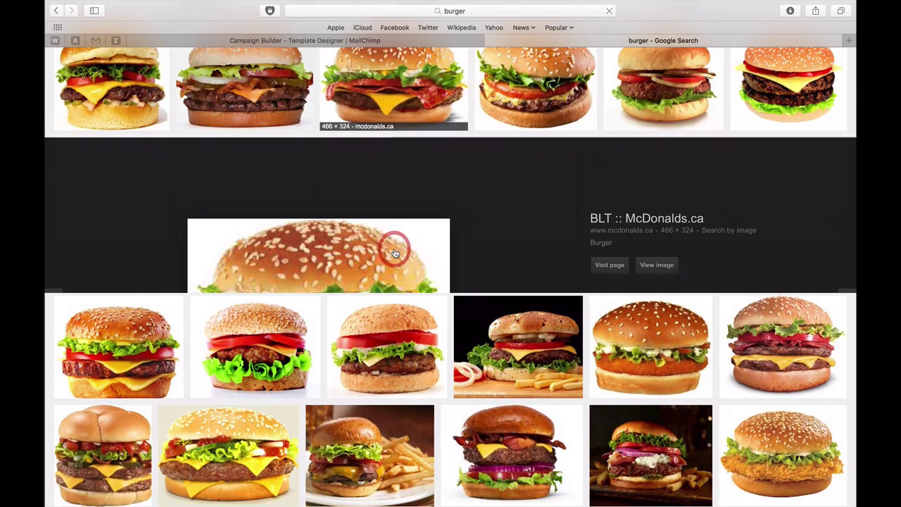
click(665, 268)
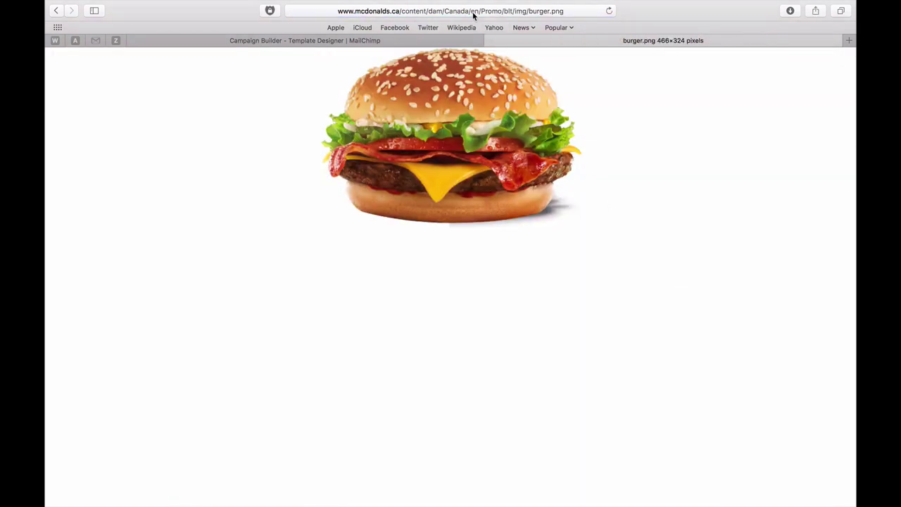
click(473, 12)
key(super+c)
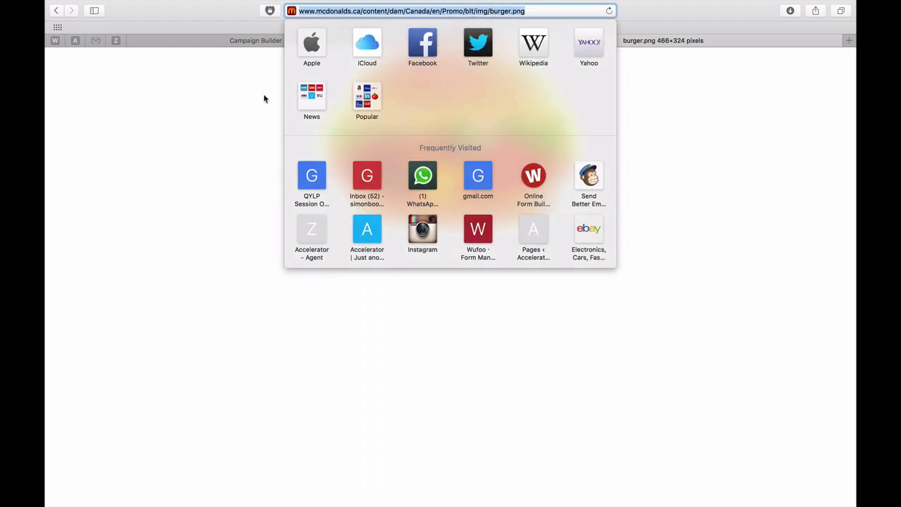
click(236, 41)
click(237, 41)
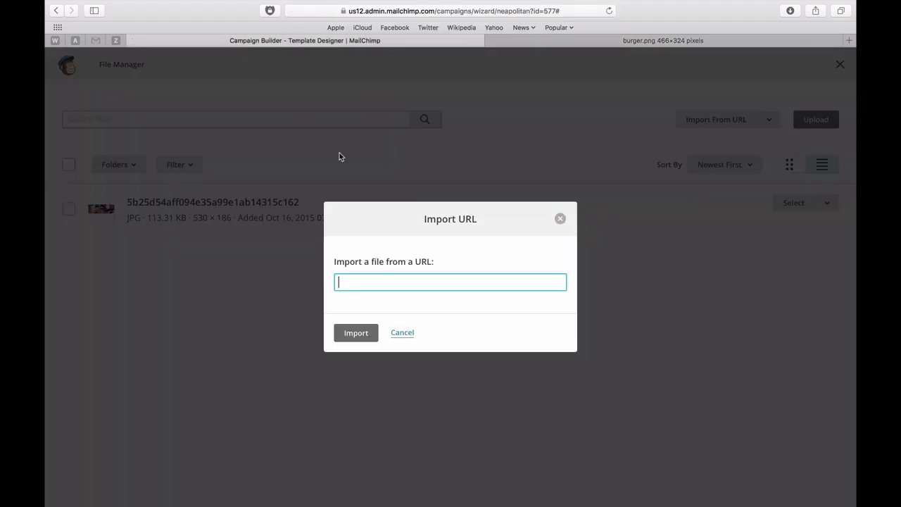
- Paste the burger.png address and import the photo into the email's image block
key(super+v)
click(355, 333)
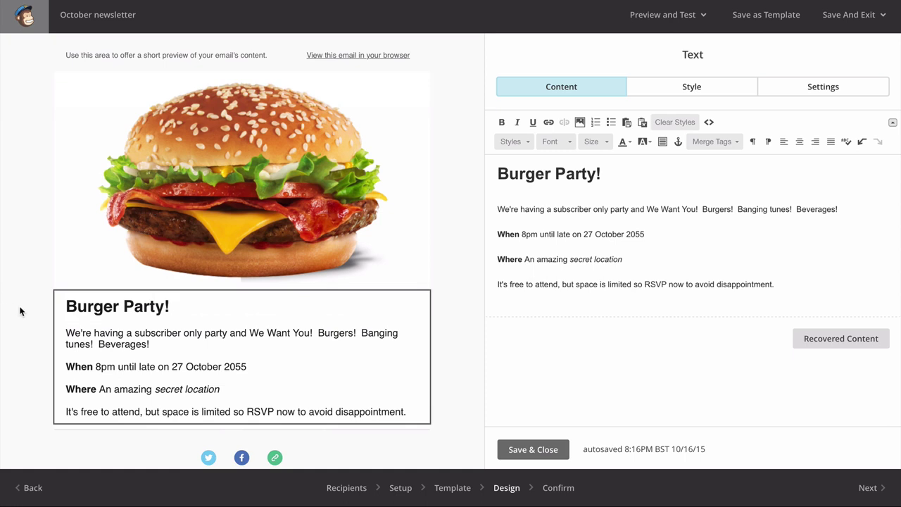
scroll(20, 311, down, 3)
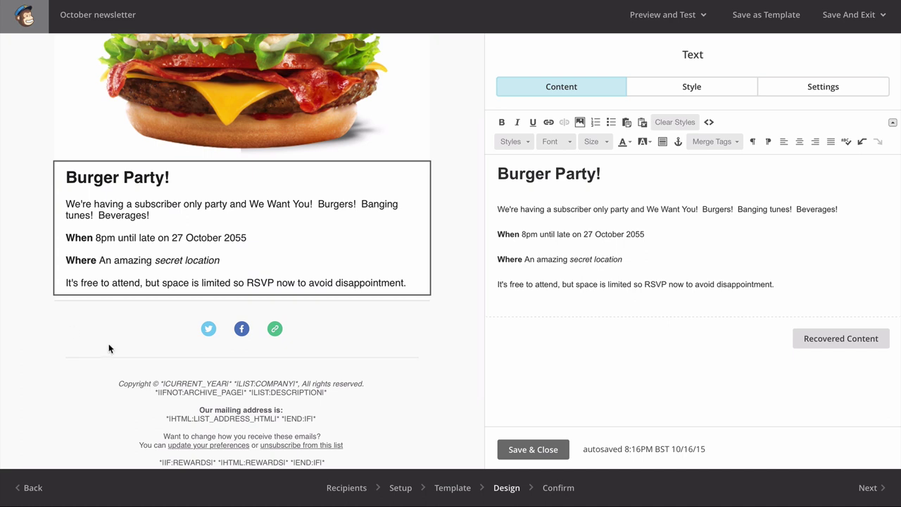
- Save the text edits and add a Button block below the party text
click(527, 450)
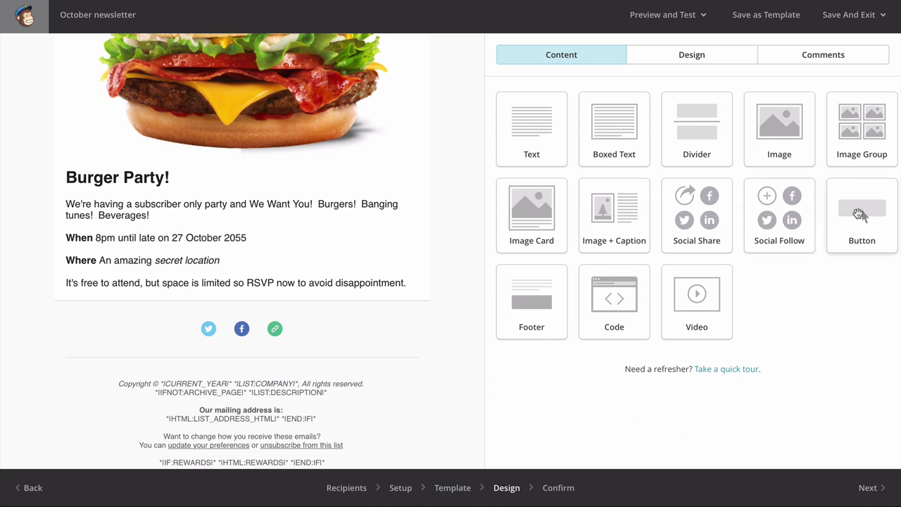
drag(862, 214, 265, 328)
drag(211, 275, 211, 279)
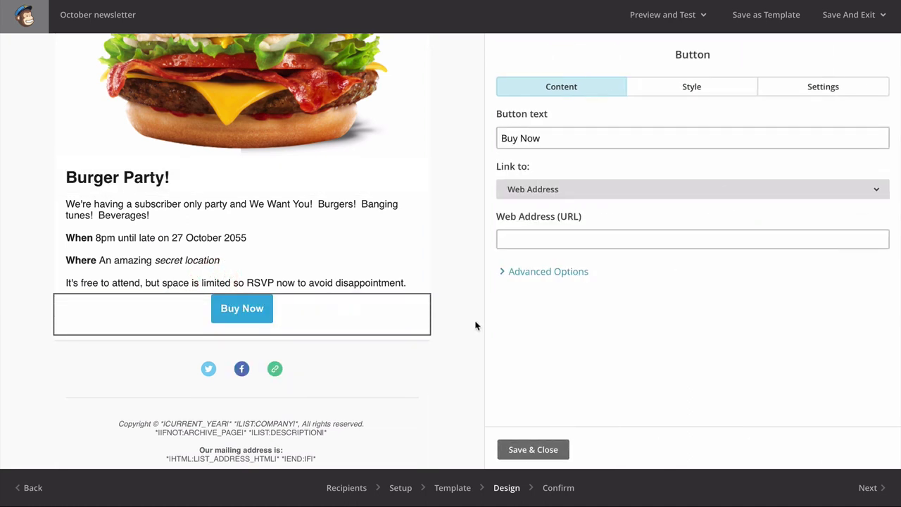
- Change the button label from 'Buy Now' to 'Book a spot!'
click(583, 138)
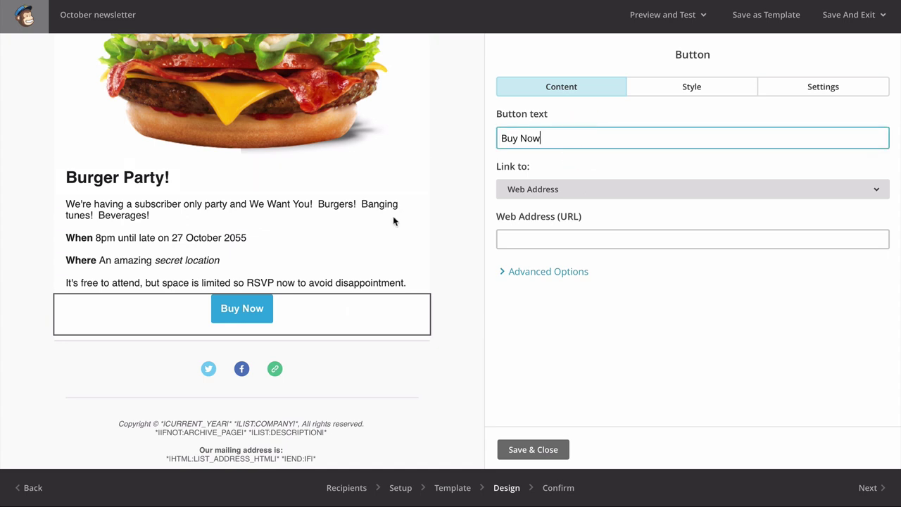
click(244, 311)
click(589, 138)
key(alt+shift+Left)
key(alt+shift+Left)
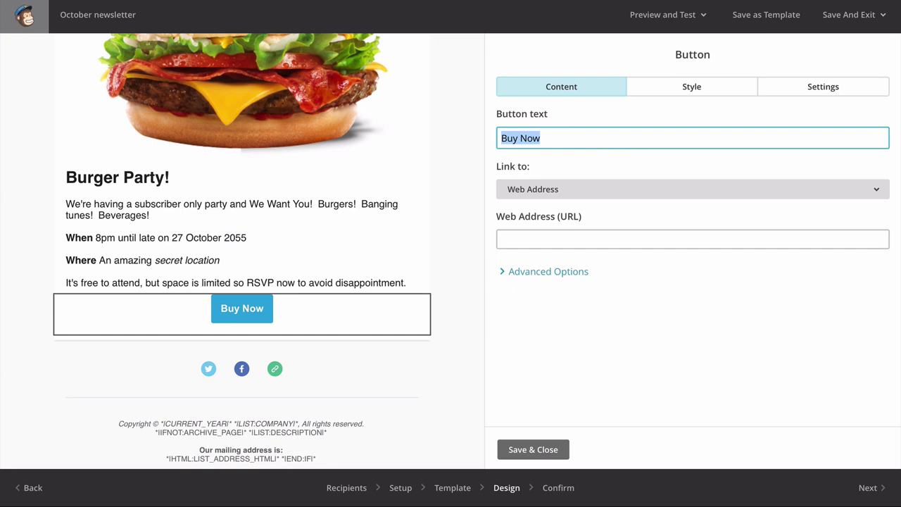
text(Book a spot!)
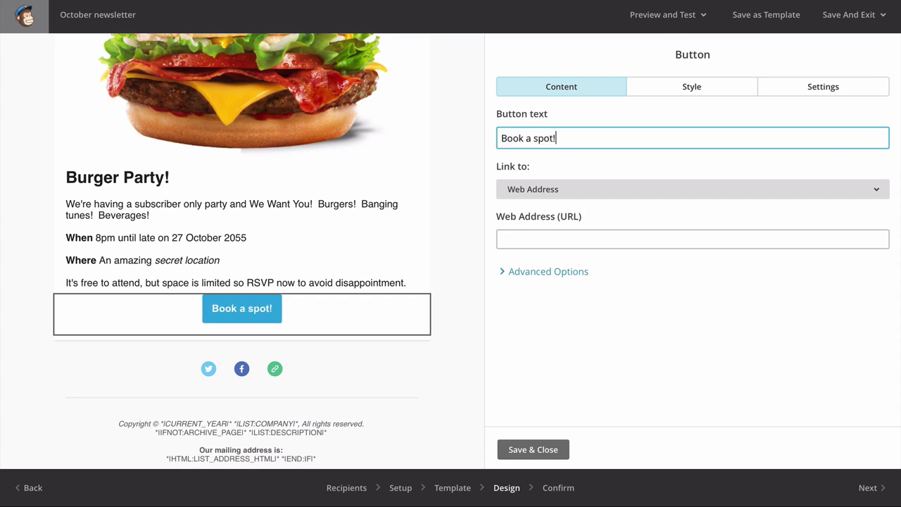
key(Tab)
scroll(453, 180, up, 2)
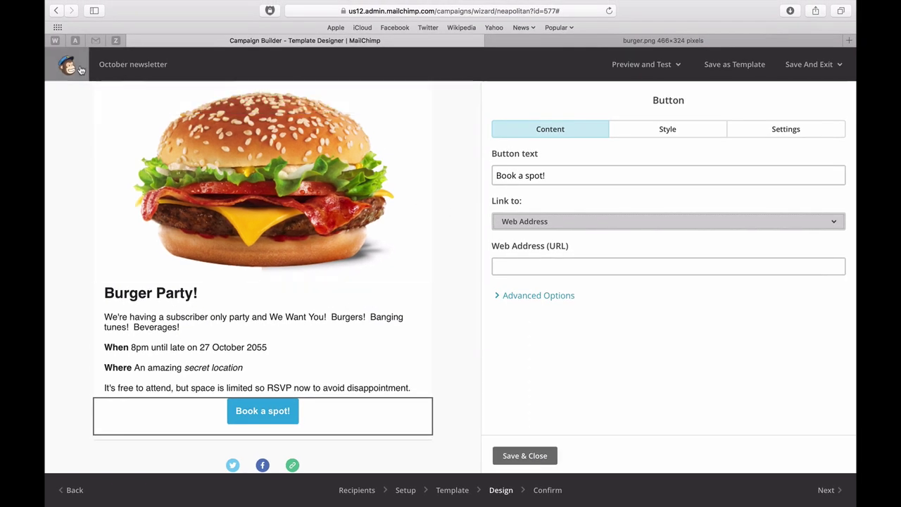
- Try out the Wufoo RSVP form's fields, choosing Yes for Attending
click(55, 41)
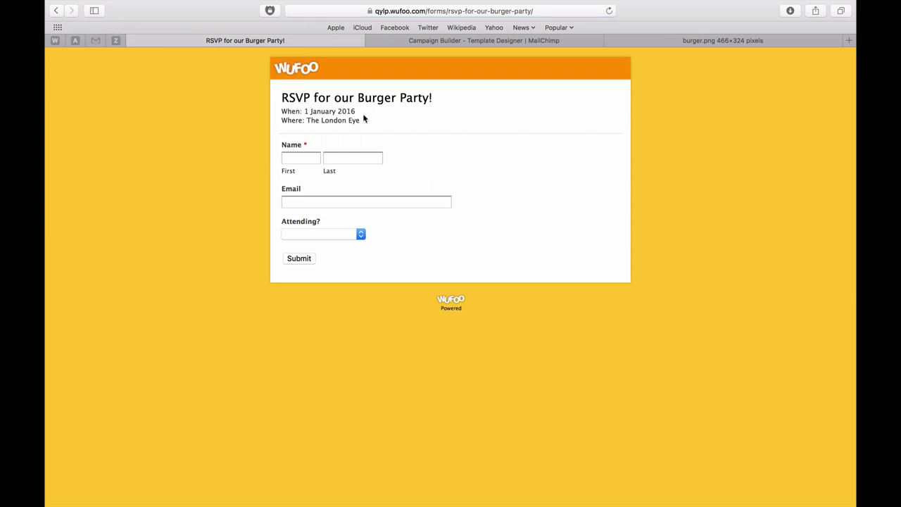
click(308, 161)
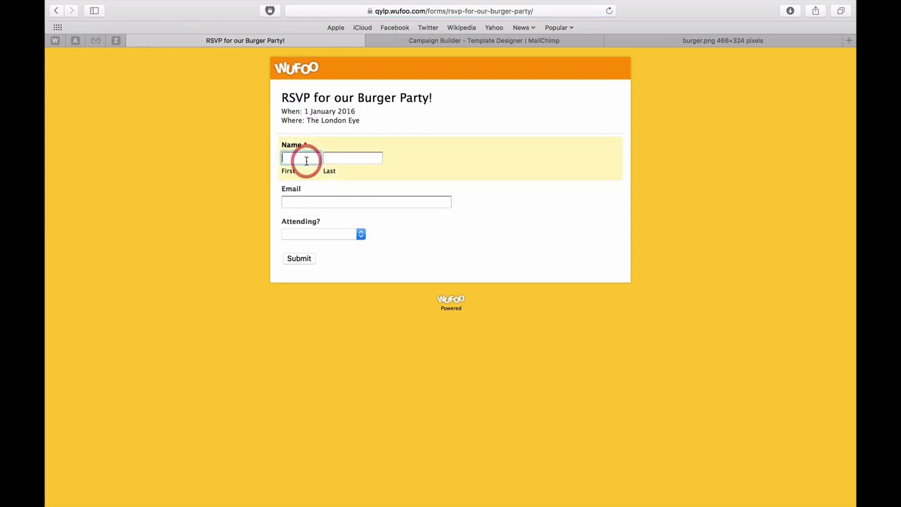
click(325, 201)
click(330, 234)
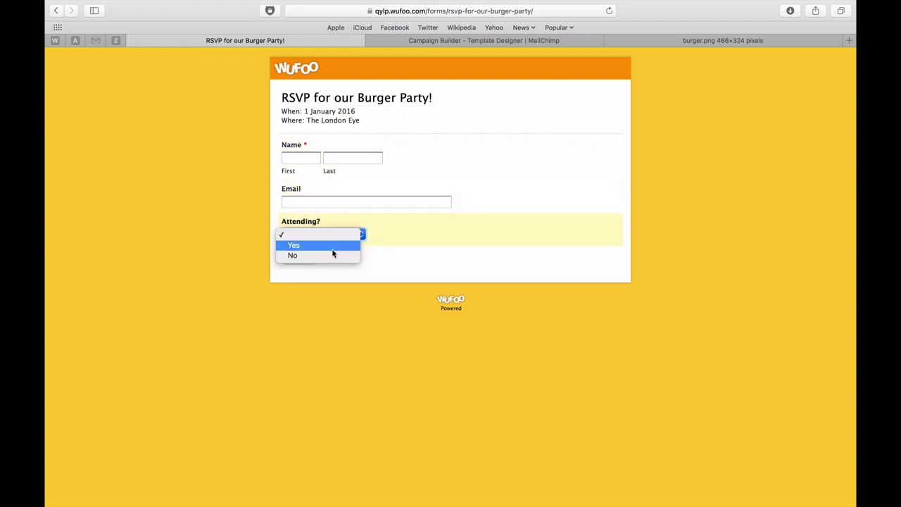
click(334, 245)
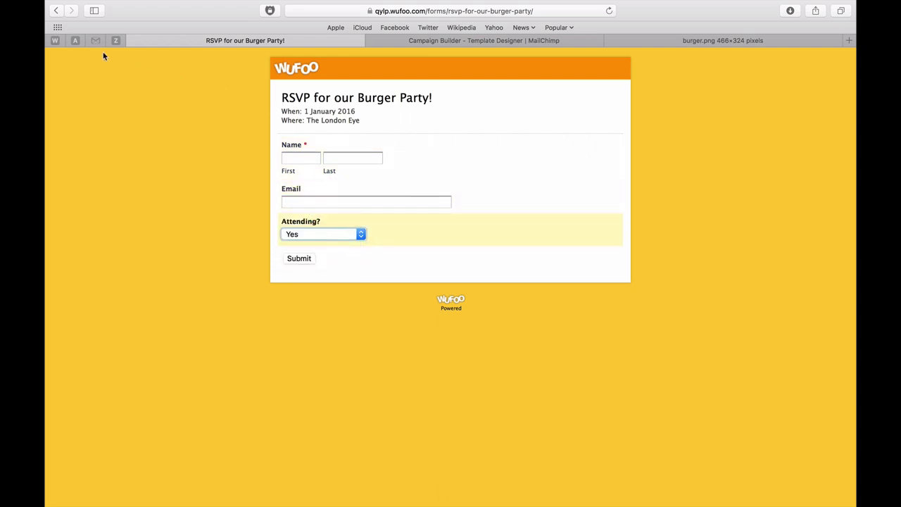
- Open the RSVP form's Share page in Form Manager and select its permanent link
click(56, 40)
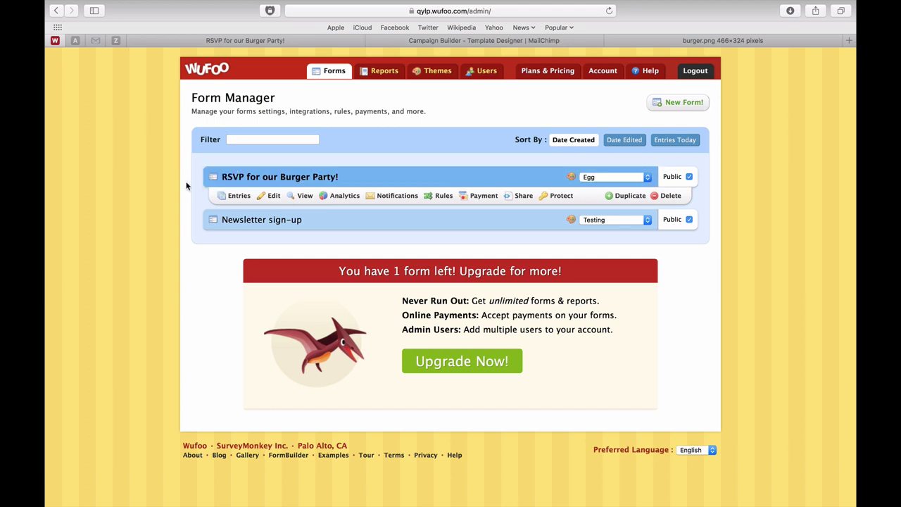
click(515, 197)
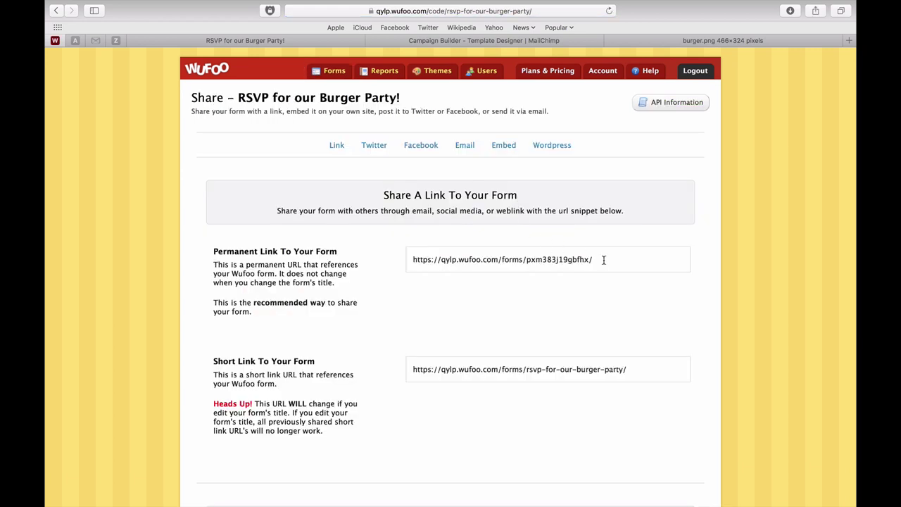
click(443, 261)
key(ctrl+c)
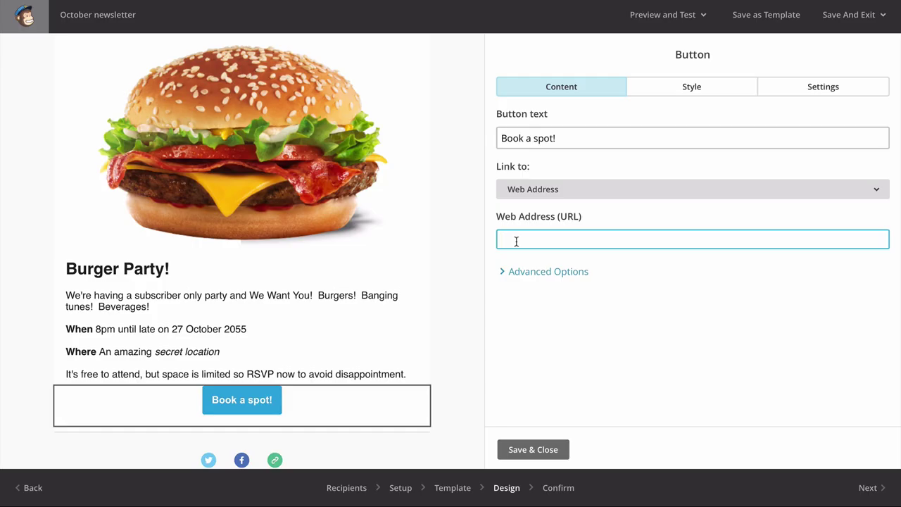
- Paste the Wufoo RSVP link as the button's web address and save the button
click(516, 241)
key(ctrl+v)
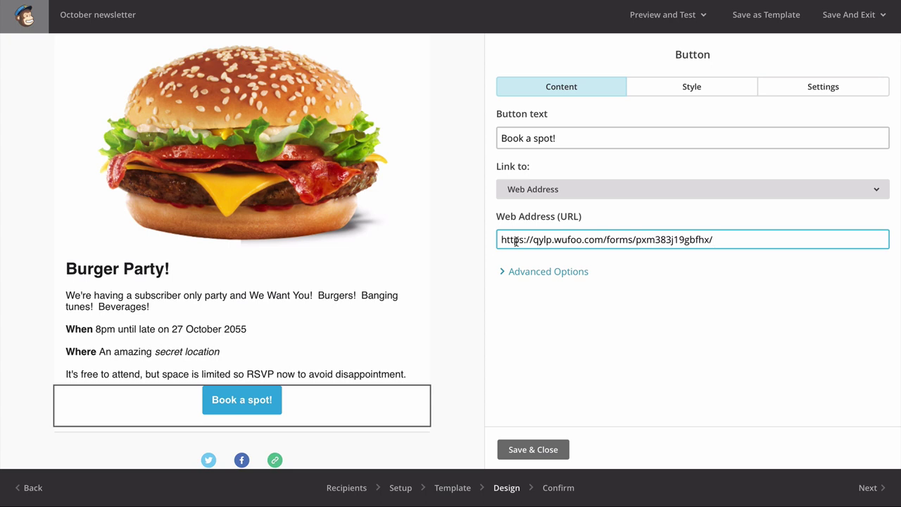
click(533, 449)
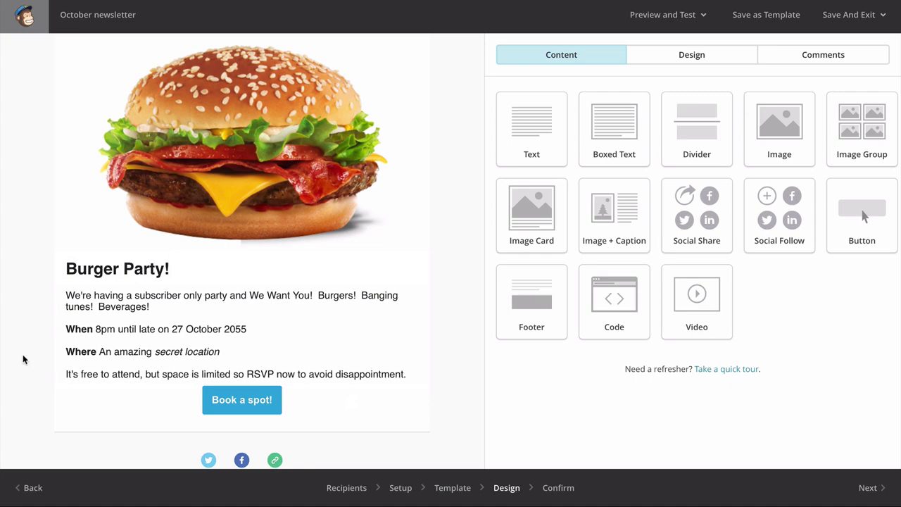
- Add a blank line after the last paragraph of the Burger Party text and save
click(216, 362)
click(806, 294)
key(Return)
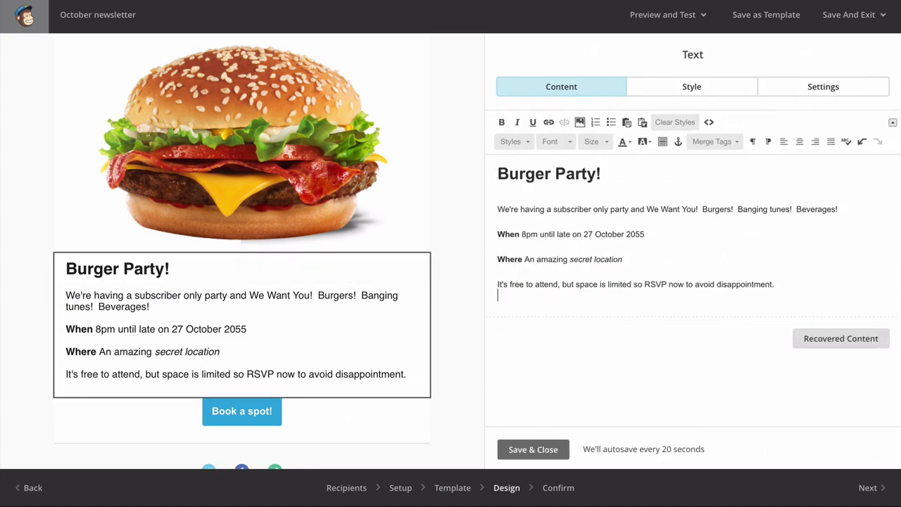
click(533, 449)
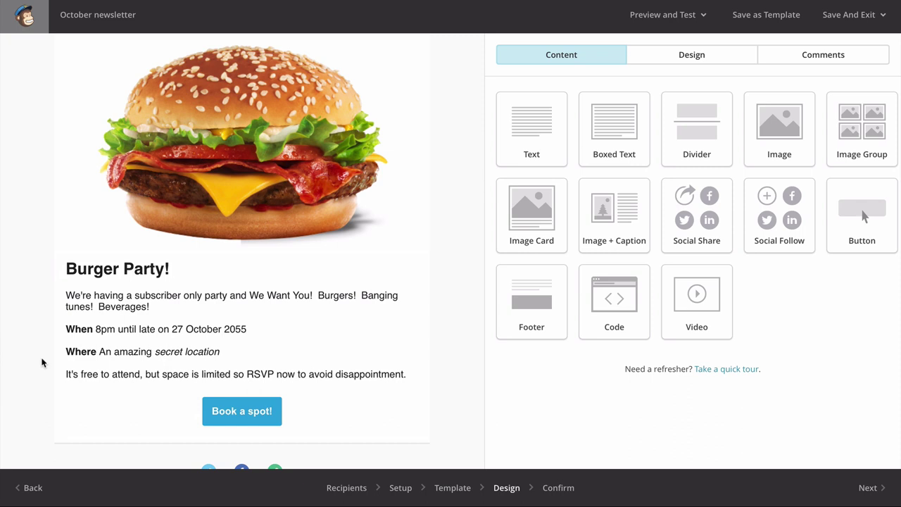
scroll(41, 362, down, 3)
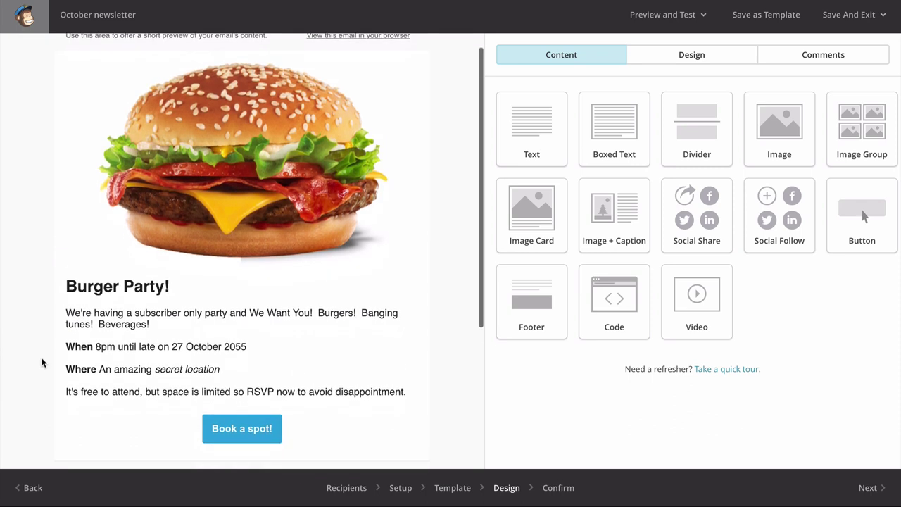
scroll(41, 362, up, 2)
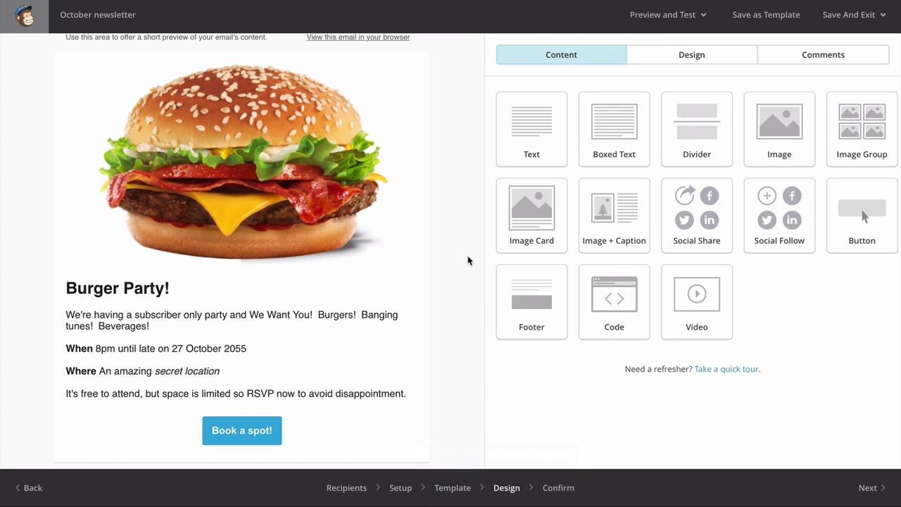
- Send a test email of the newsletter to the test recipient's e-mail address
click(673, 20)
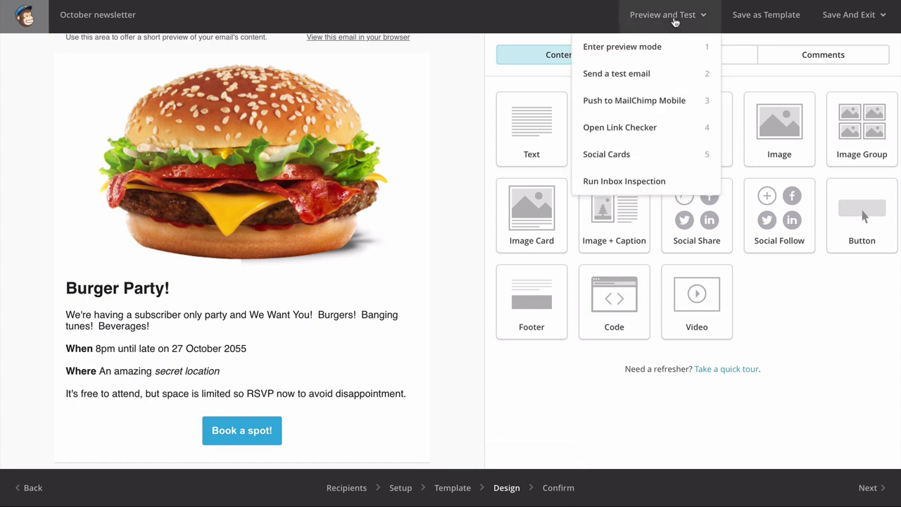
click(671, 79)
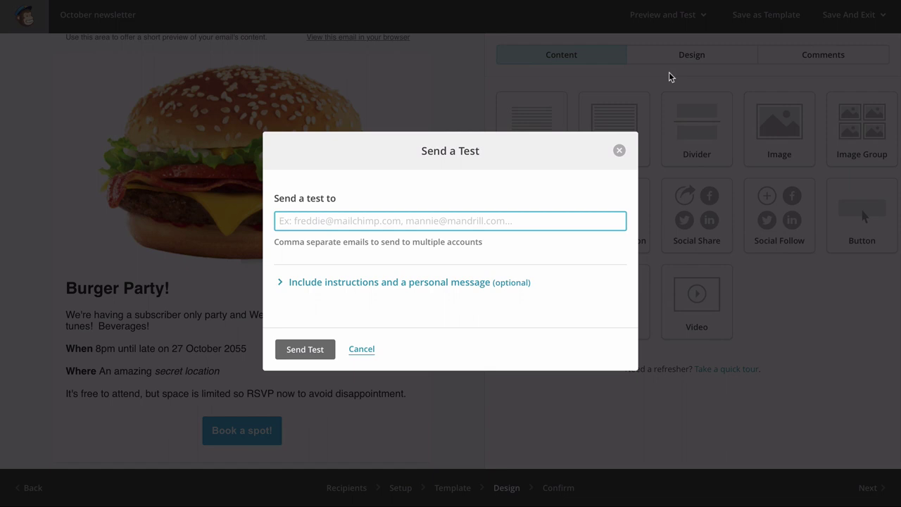
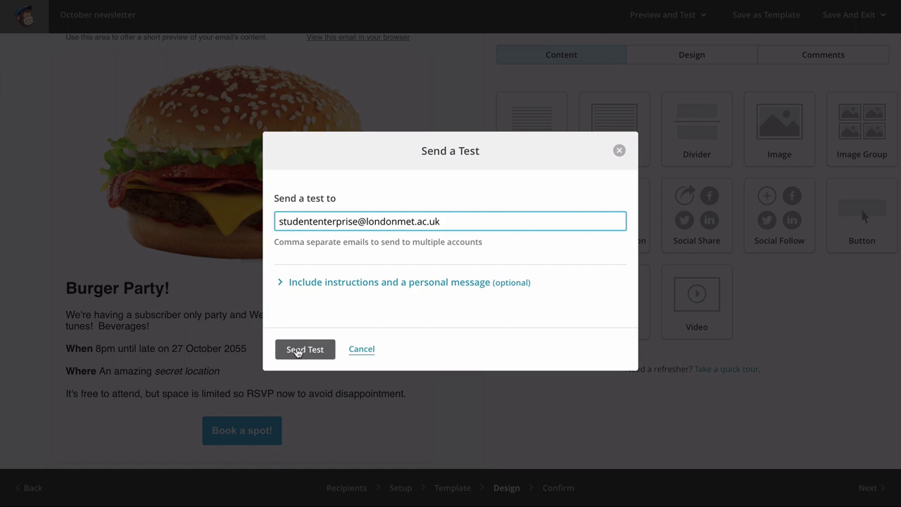
click(297, 350)
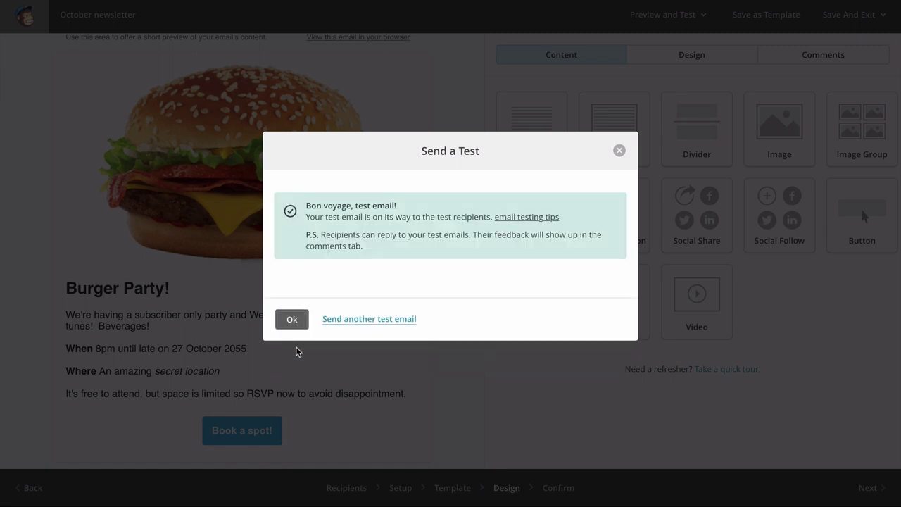
click(291, 318)
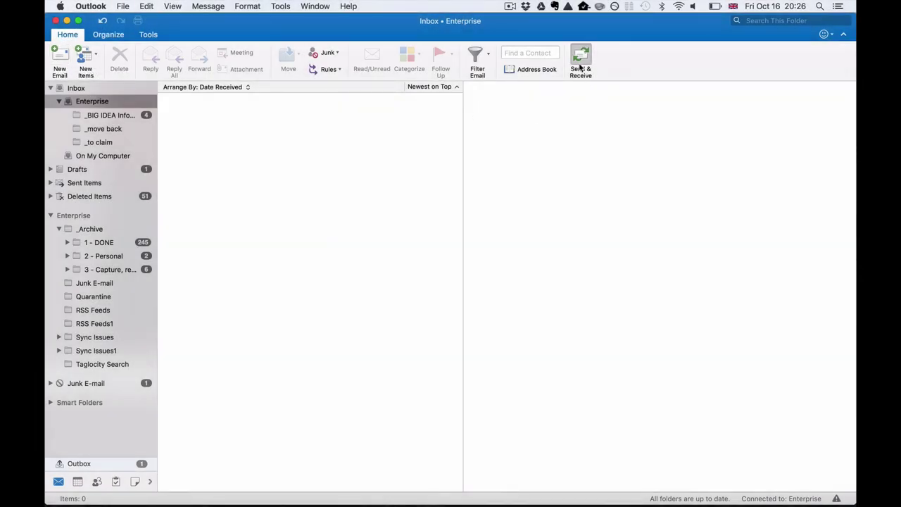
- Fetch and open the '[Test] You're invited to a party!' email in Outlook, load its pictures and review it
click(580, 67)
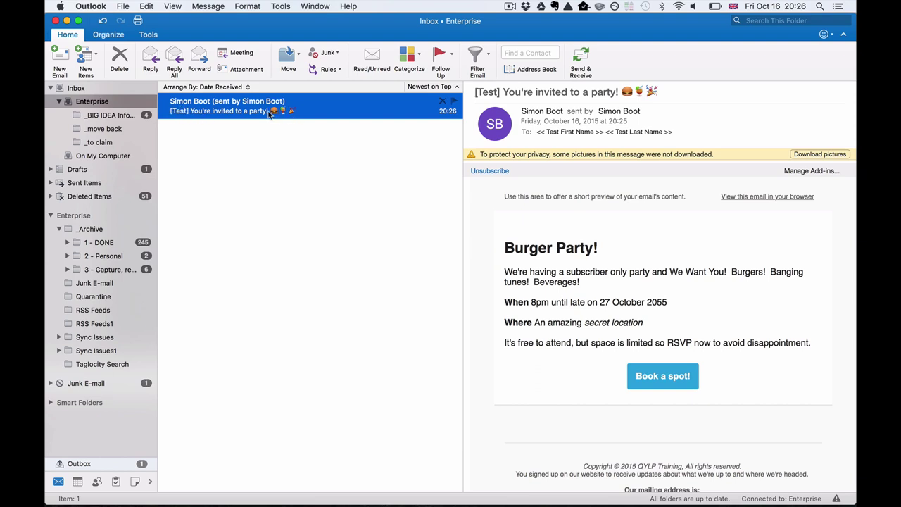
double_click(236, 107)
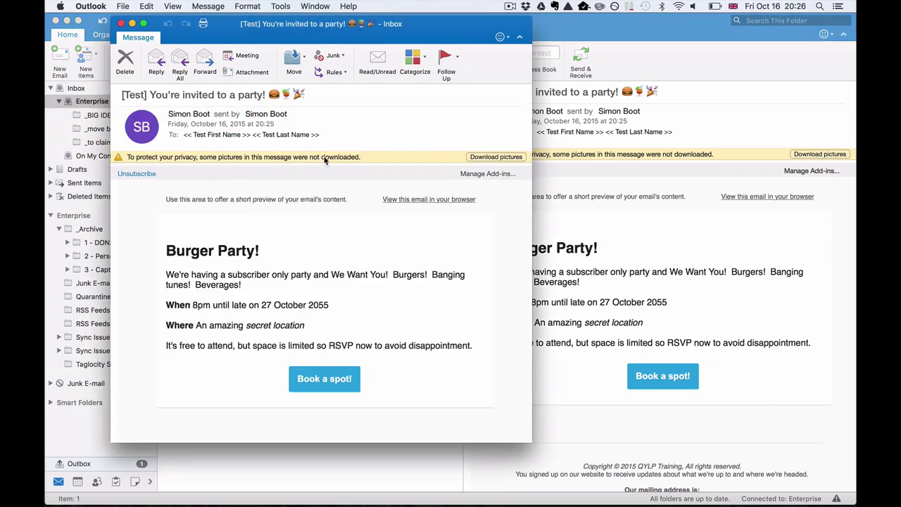
click(482, 158)
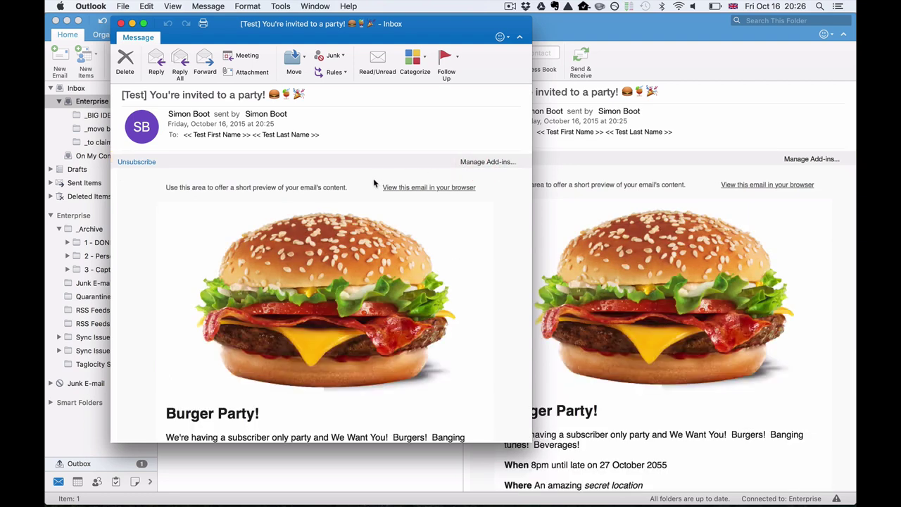
scroll(373, 182, down, 5)
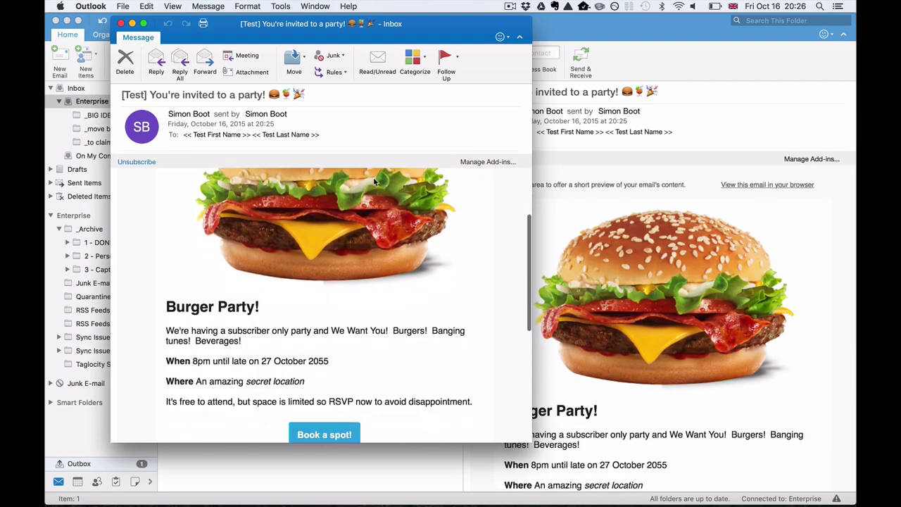
scroll(373, 182, up, 5)
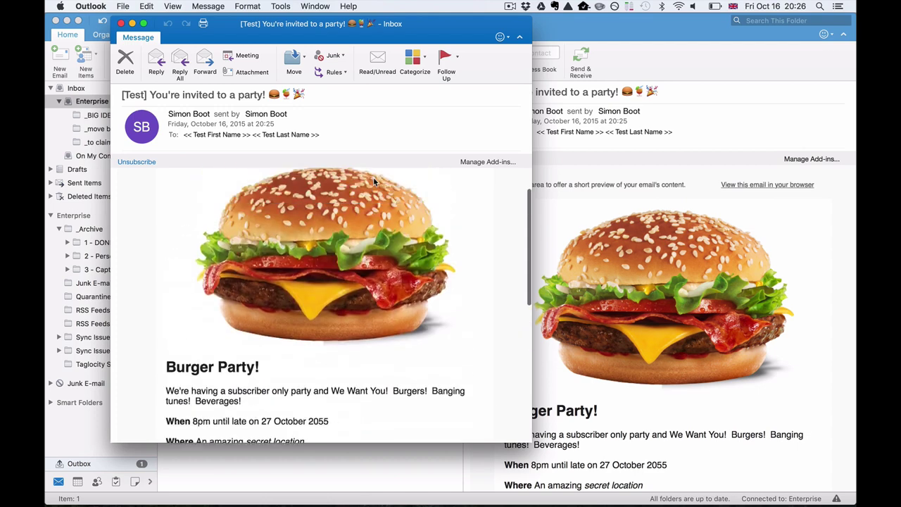
scroll(374, 182, down, 6)
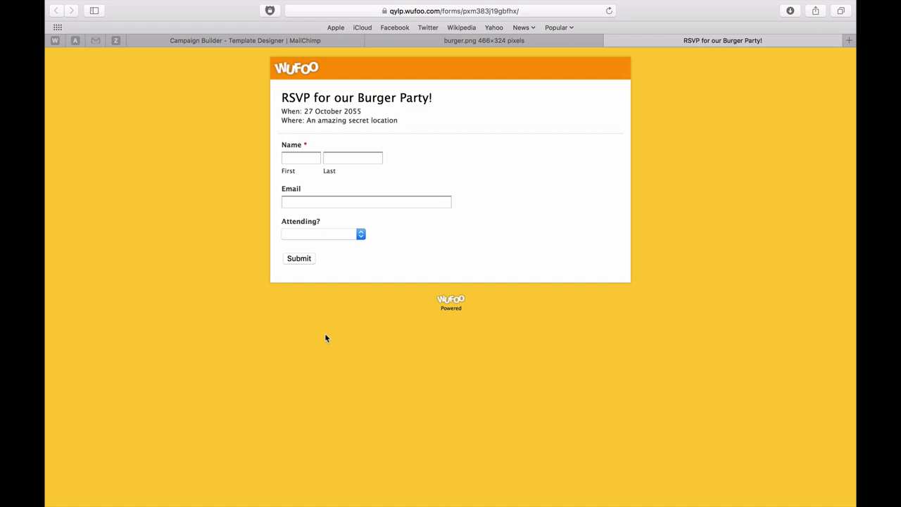
- Close the Wufoo RSVP form tab in Safari and show all open windows
click(609, 41)
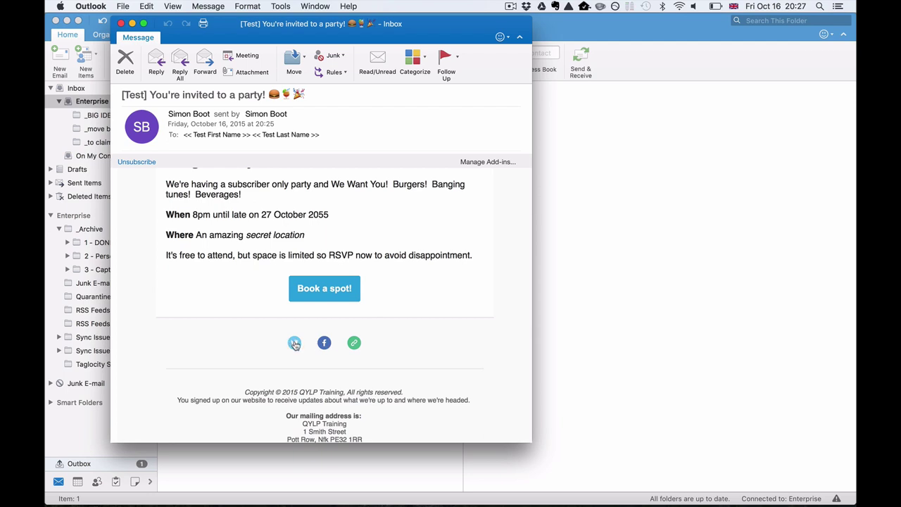
mouse_move(295, 344)
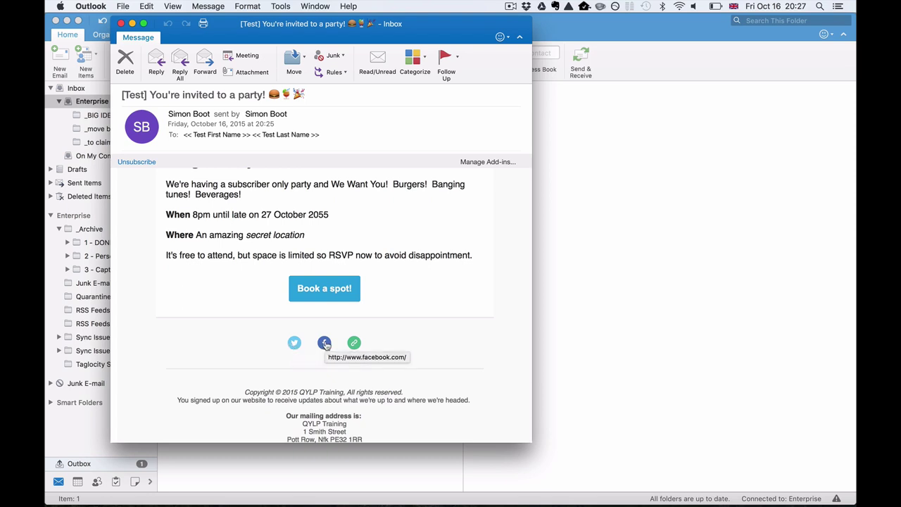
mouse_move(355, 344)
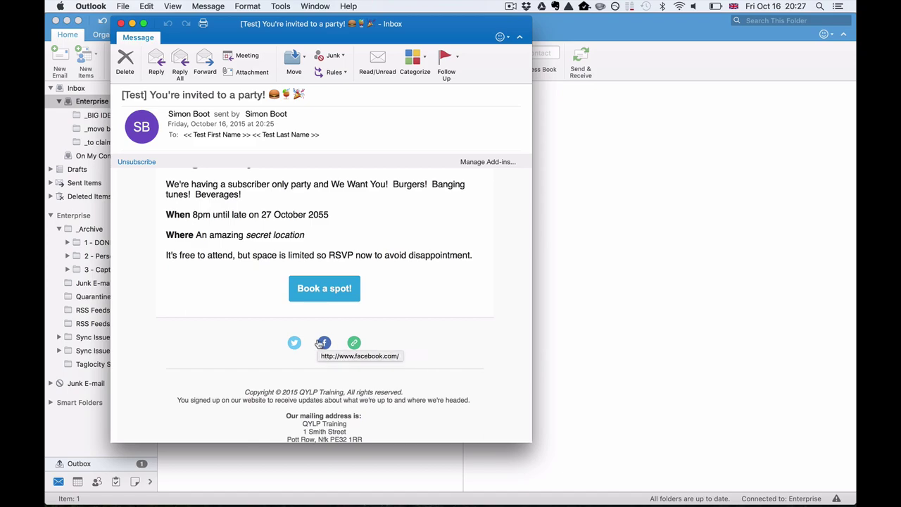
key(ctrl+Up)
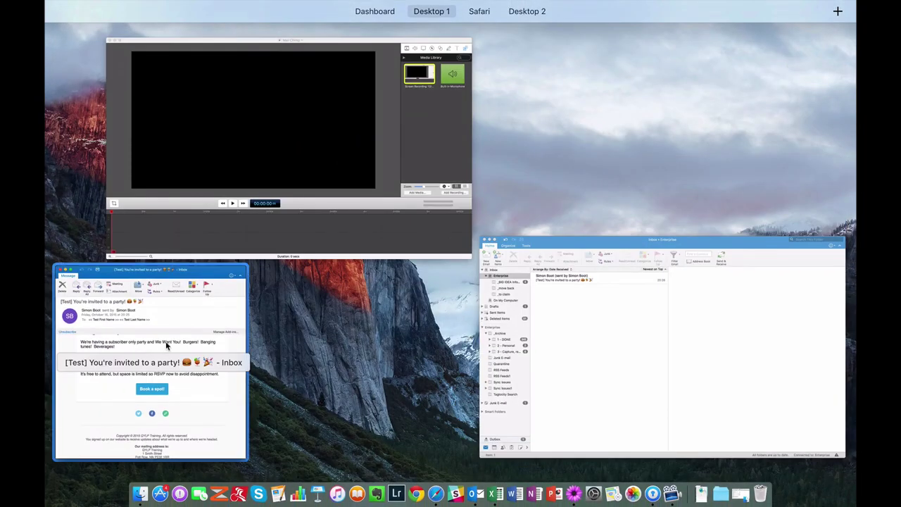
- Return to the MailChimp Campaign Builder email editor in the browser
click(110, 338)
click(439, 485)
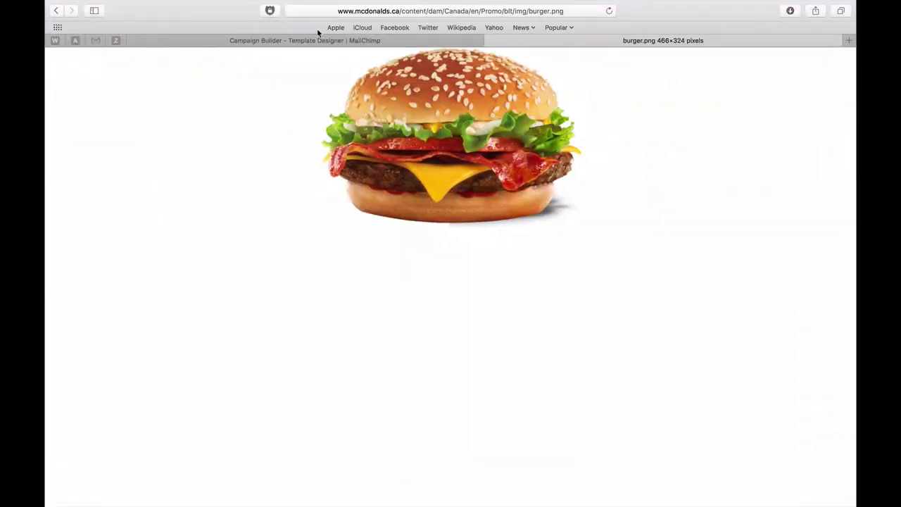
click(254, 40)
scroll(226, 281, down, 5)
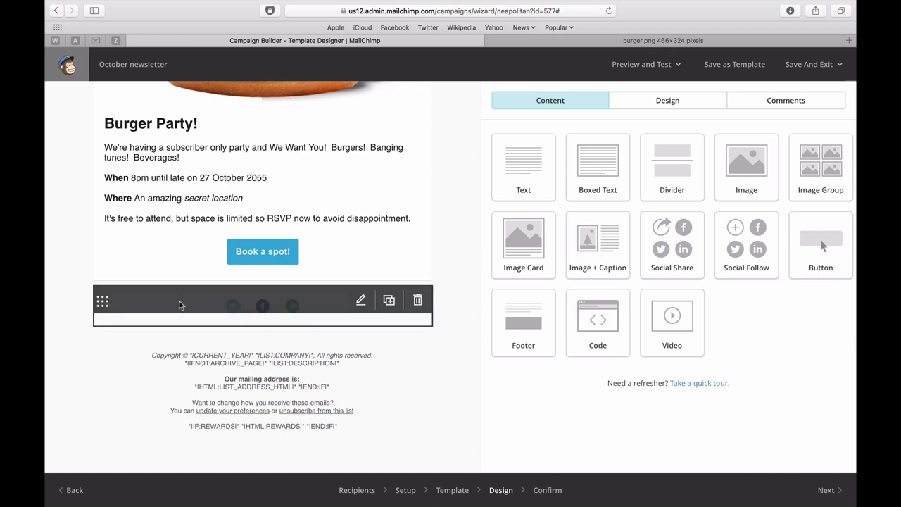
- Look over the Social Follow block's Facebook and Twitter link fields
click(361, 300)
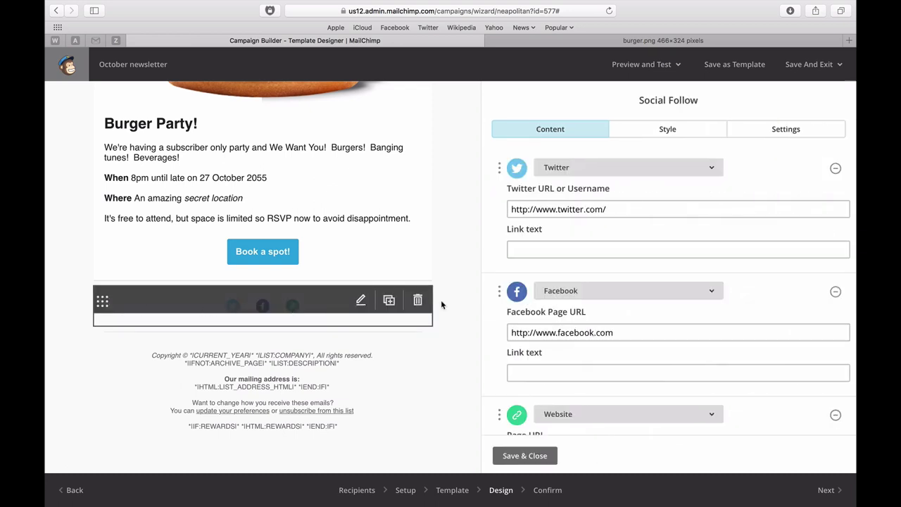
click(539, 328)
drag(625, 331, 513, 325)
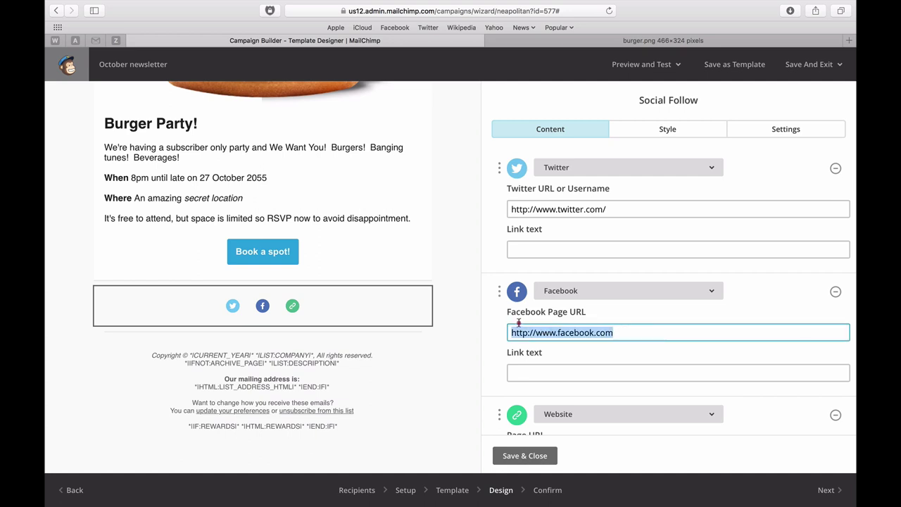
scroll(563, 368, down, 1)
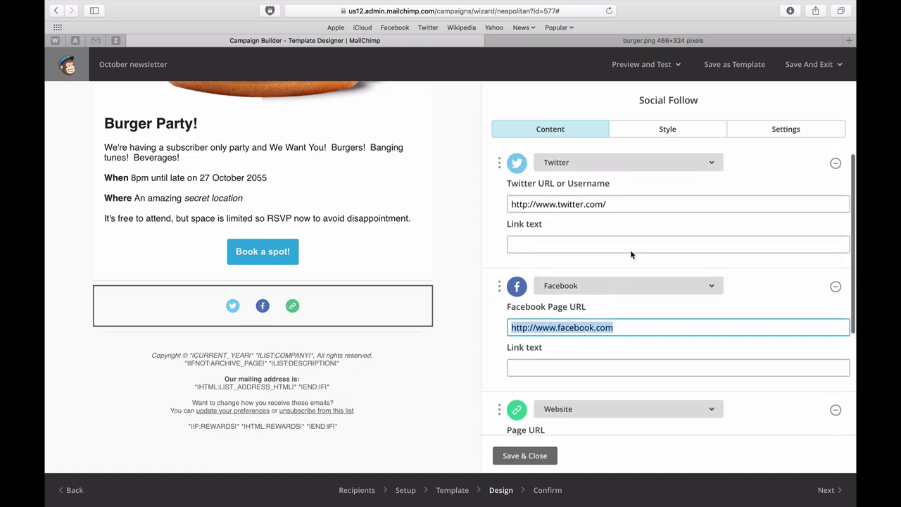
drag(626, 203, 503, 203)
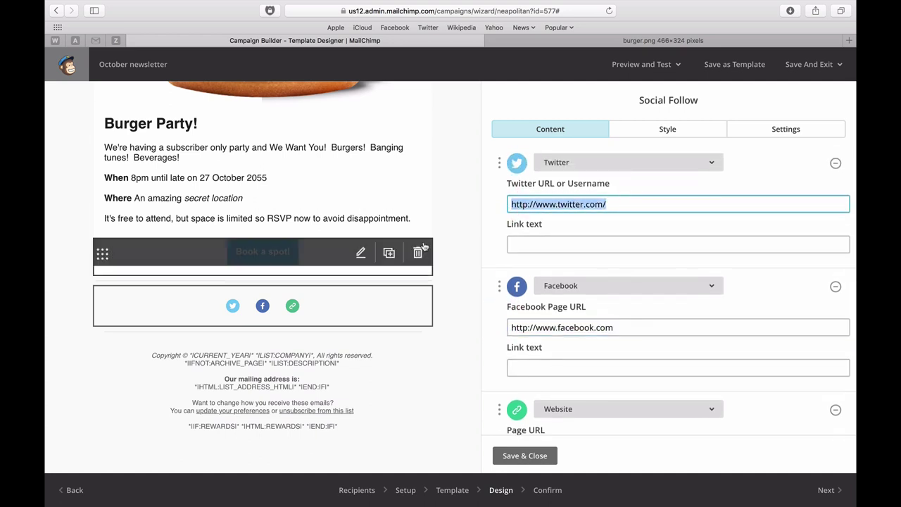
- Delete the Social Follow block so the footer follows the Book a spot! button
click(450, 271)
click(416, 301)
click(329, 331)
click(451, 315)
scroll(452, 315, up, 2)
scroll(451, 315, down, 3)
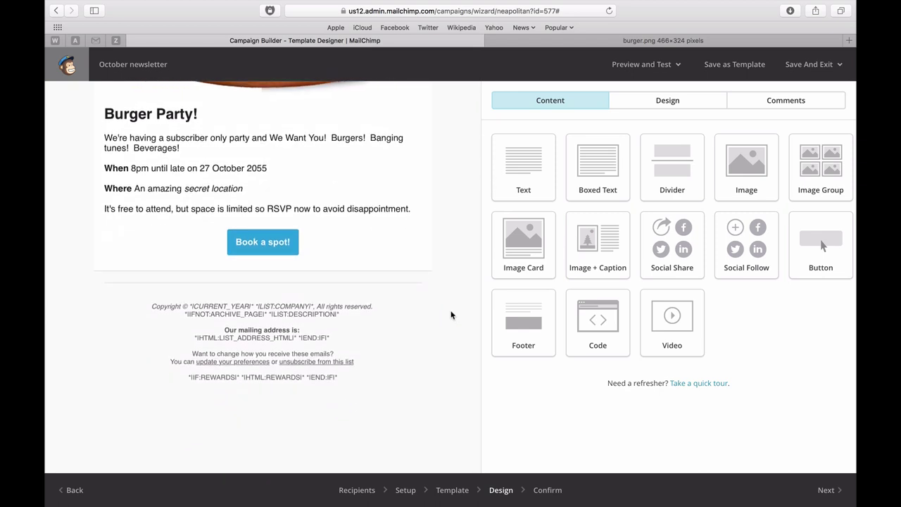
click(821, 490)
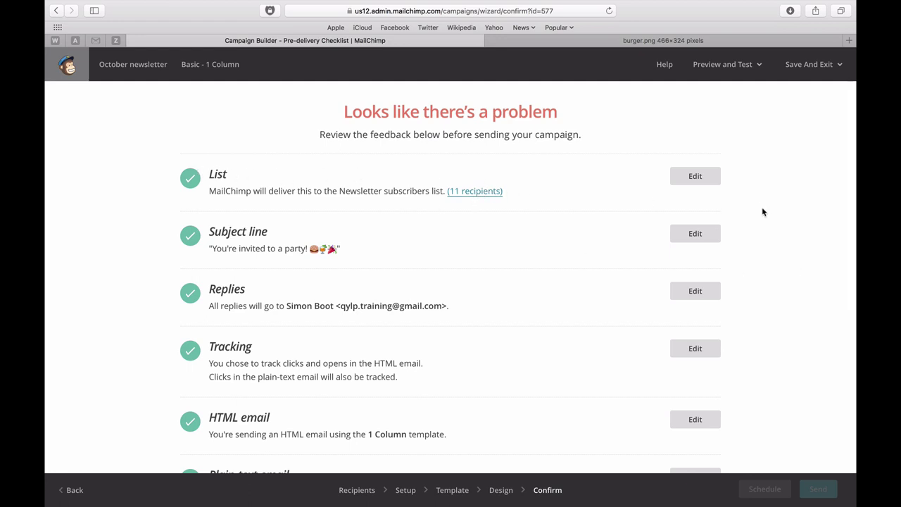
scroll(763, 212, down, 3)
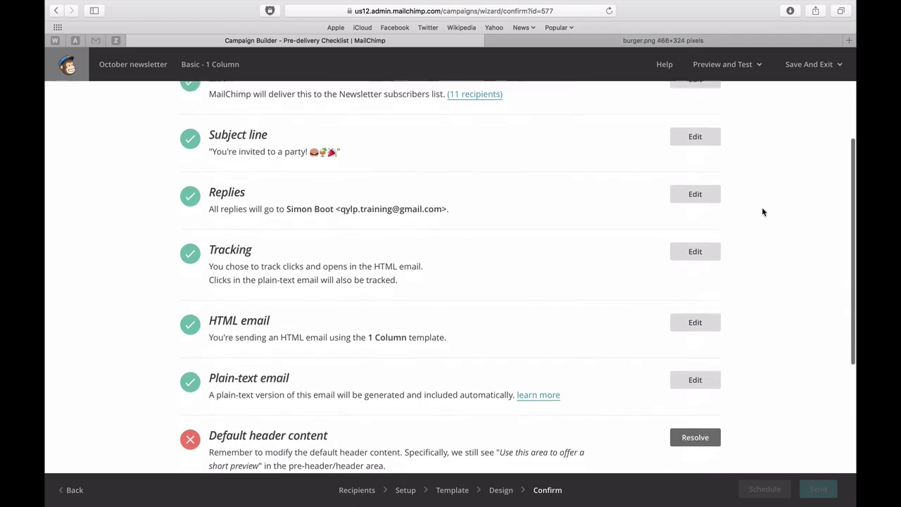
scroll(762, 212, down, 1)
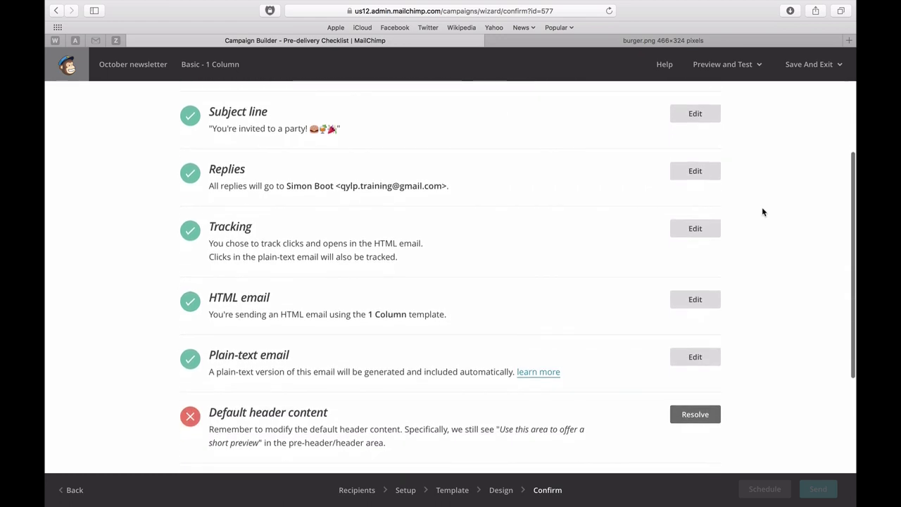
scroll(762, 212, down, 3)
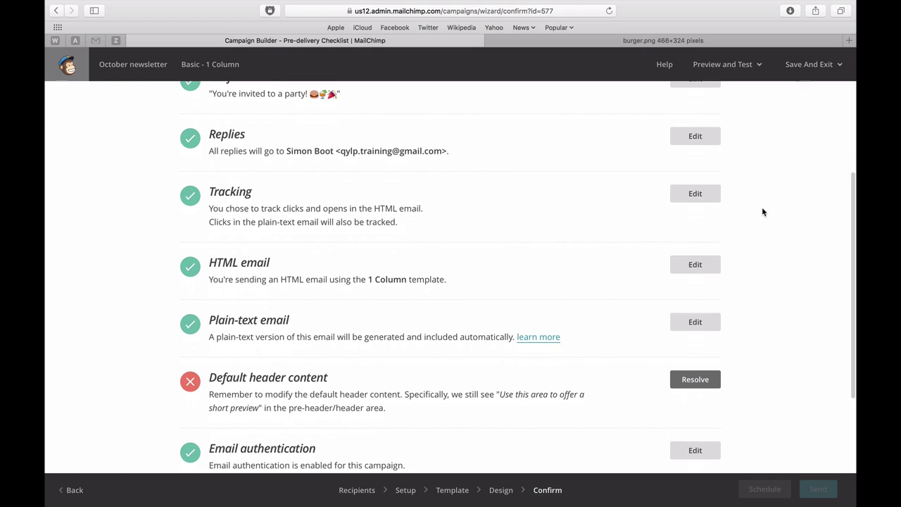
scroll(762, 210, down, 1)
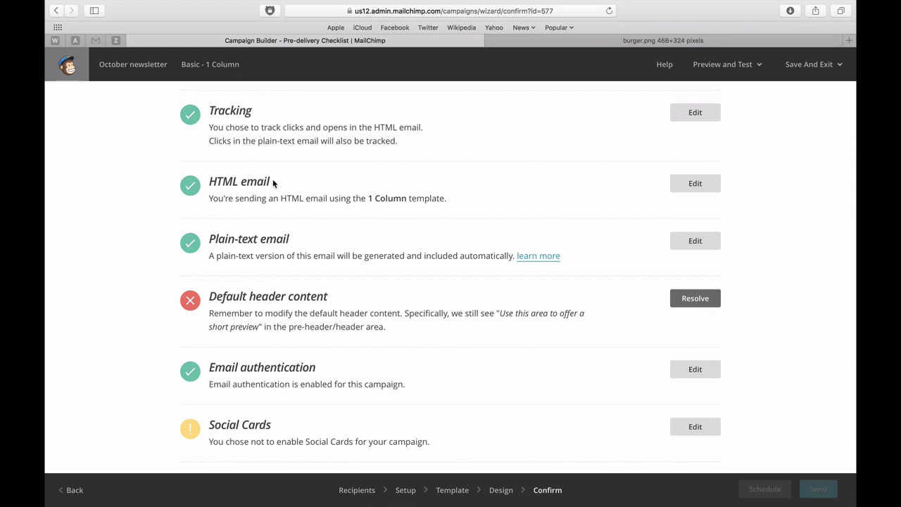
scroll(805, 251, down, 1)
scroll(804, 253, down, 2)
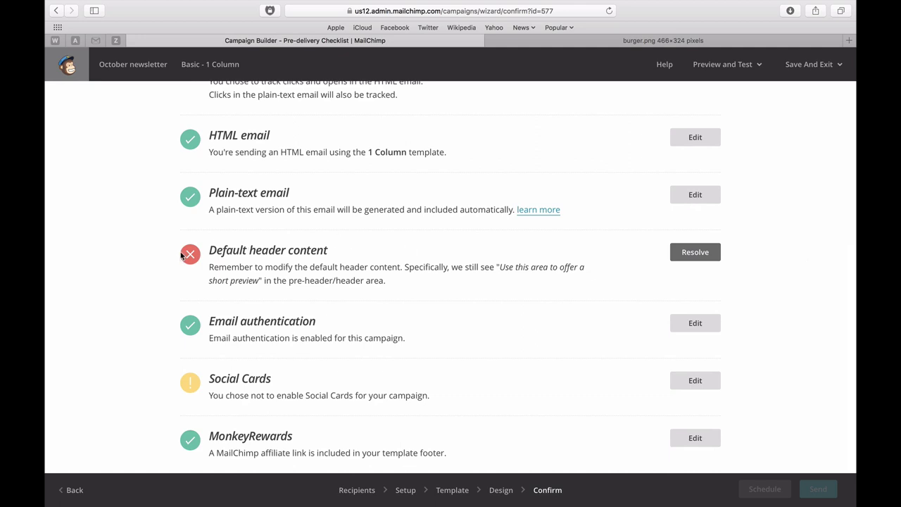
click(695, 253)
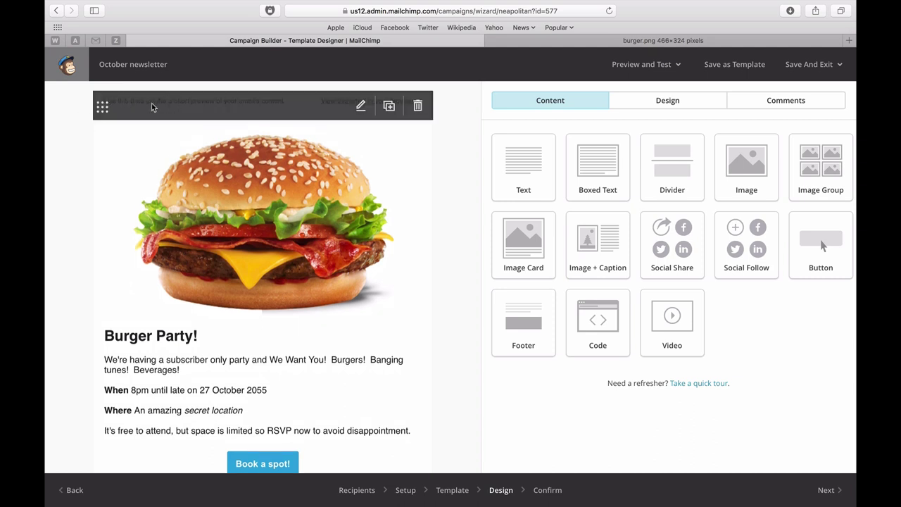
- Change the preheader to 'Read on for an invitation to our party!', save, and continue to the checklist
mouse_move(201, 101)
click(361, 106)
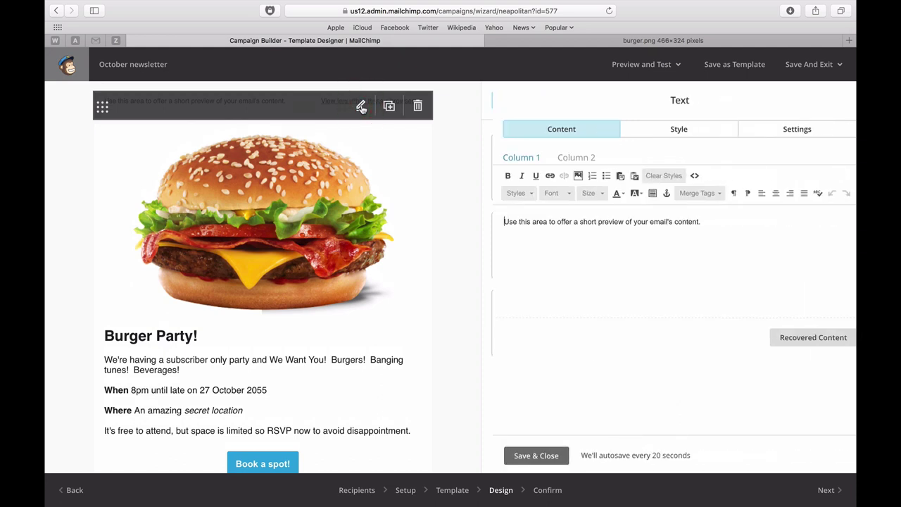
key(super+a)
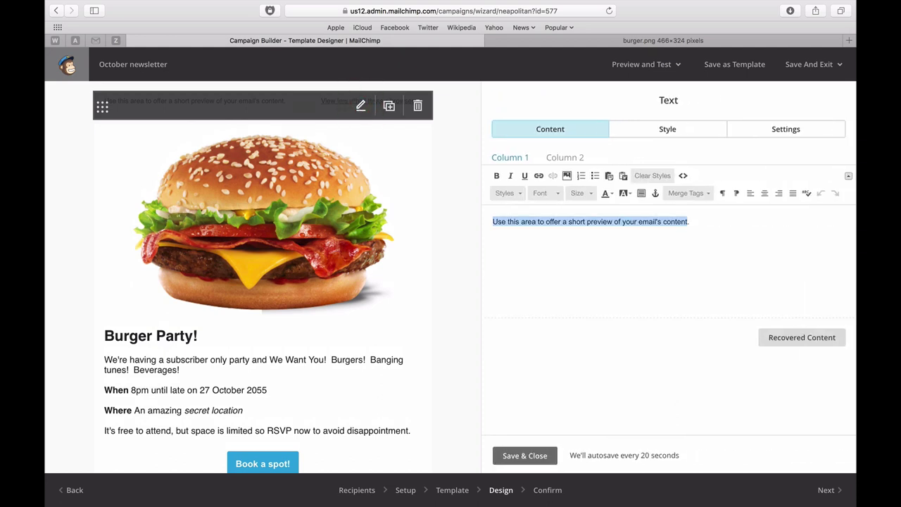
text(Read on for an invitation to our party!)
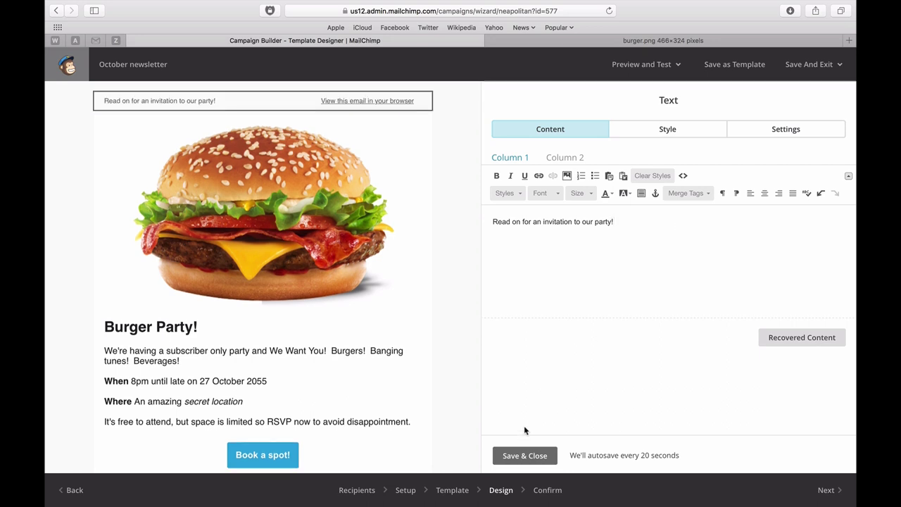
click(530, 455)
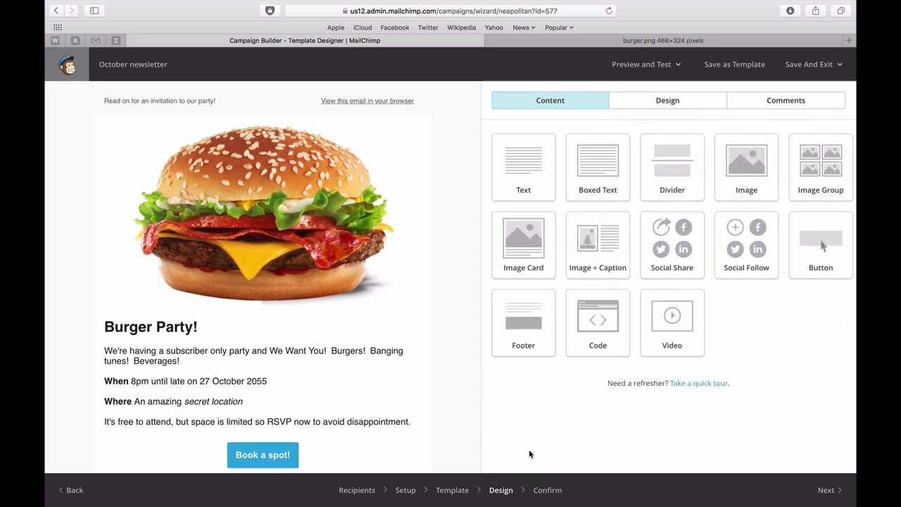
click(827, 491)
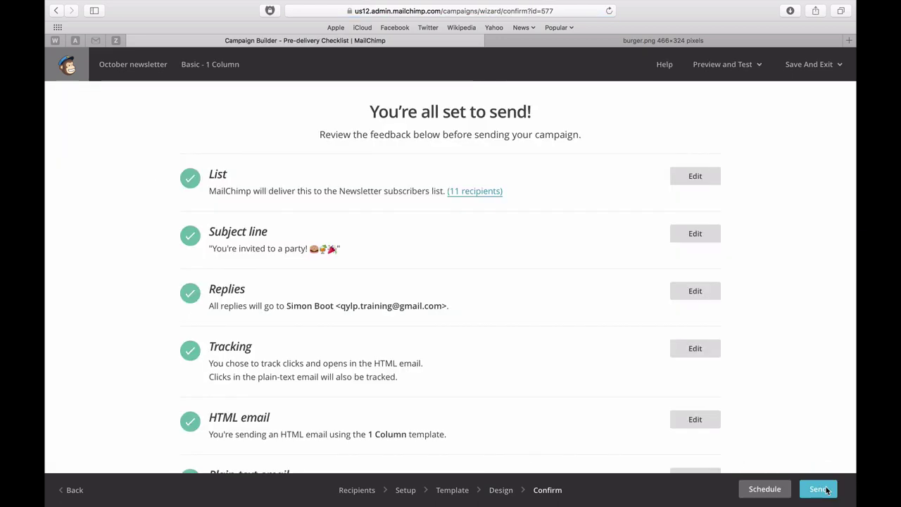
- Review the all-set checklist and start sending the campaign
scroll(817, 270, down, 5)
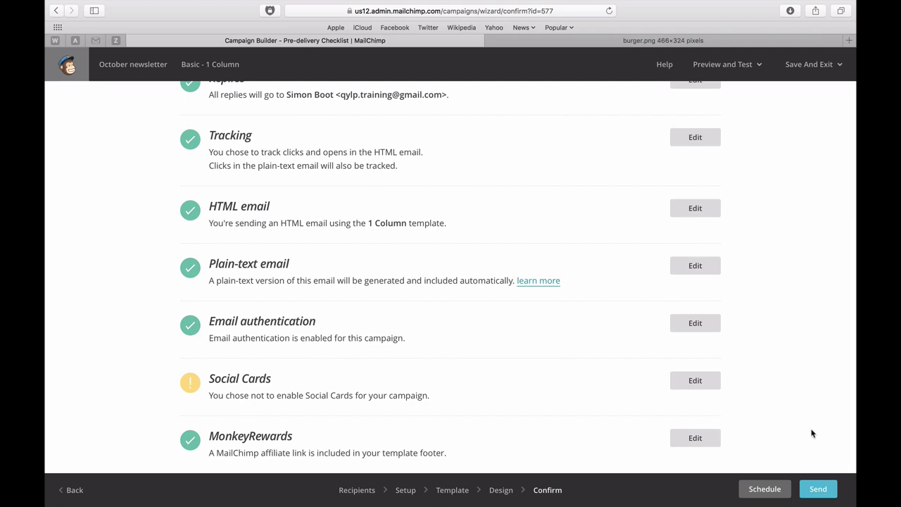
click(822, 494)
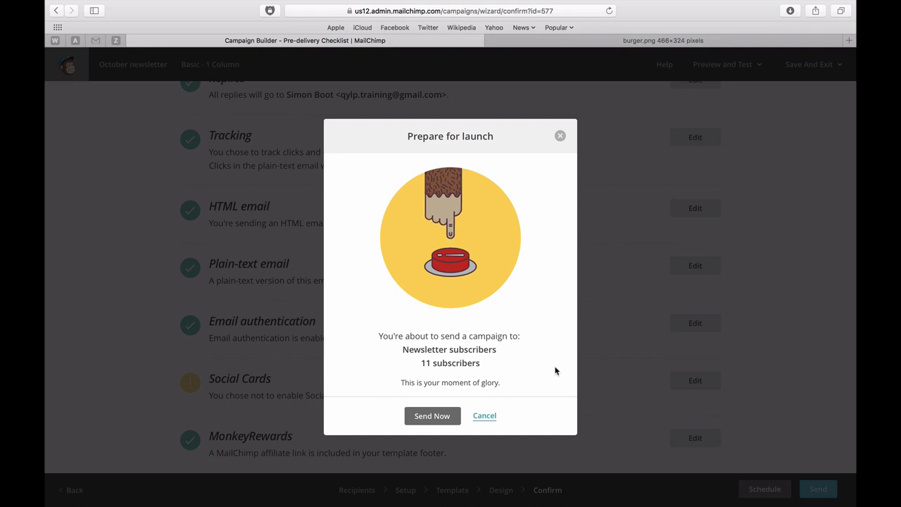
- Confirm Send Now to the 11 Newsletter subscribers
click(430, 417)
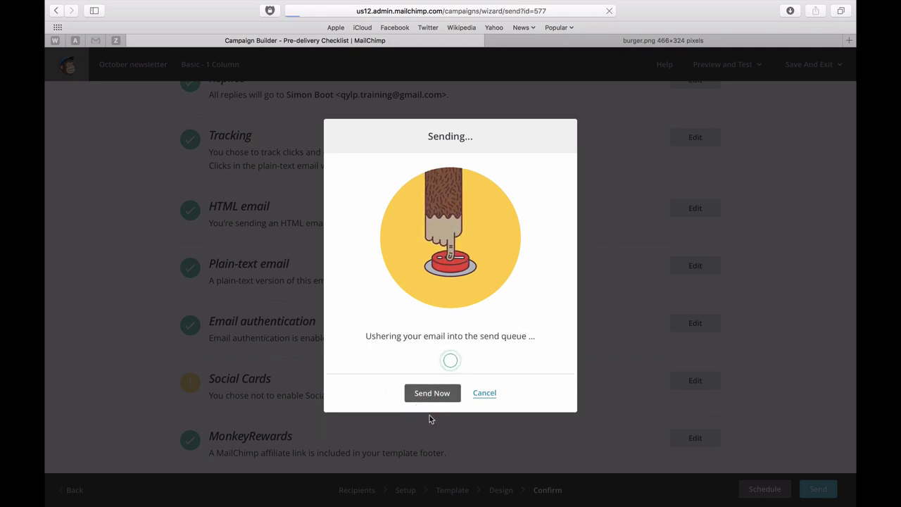